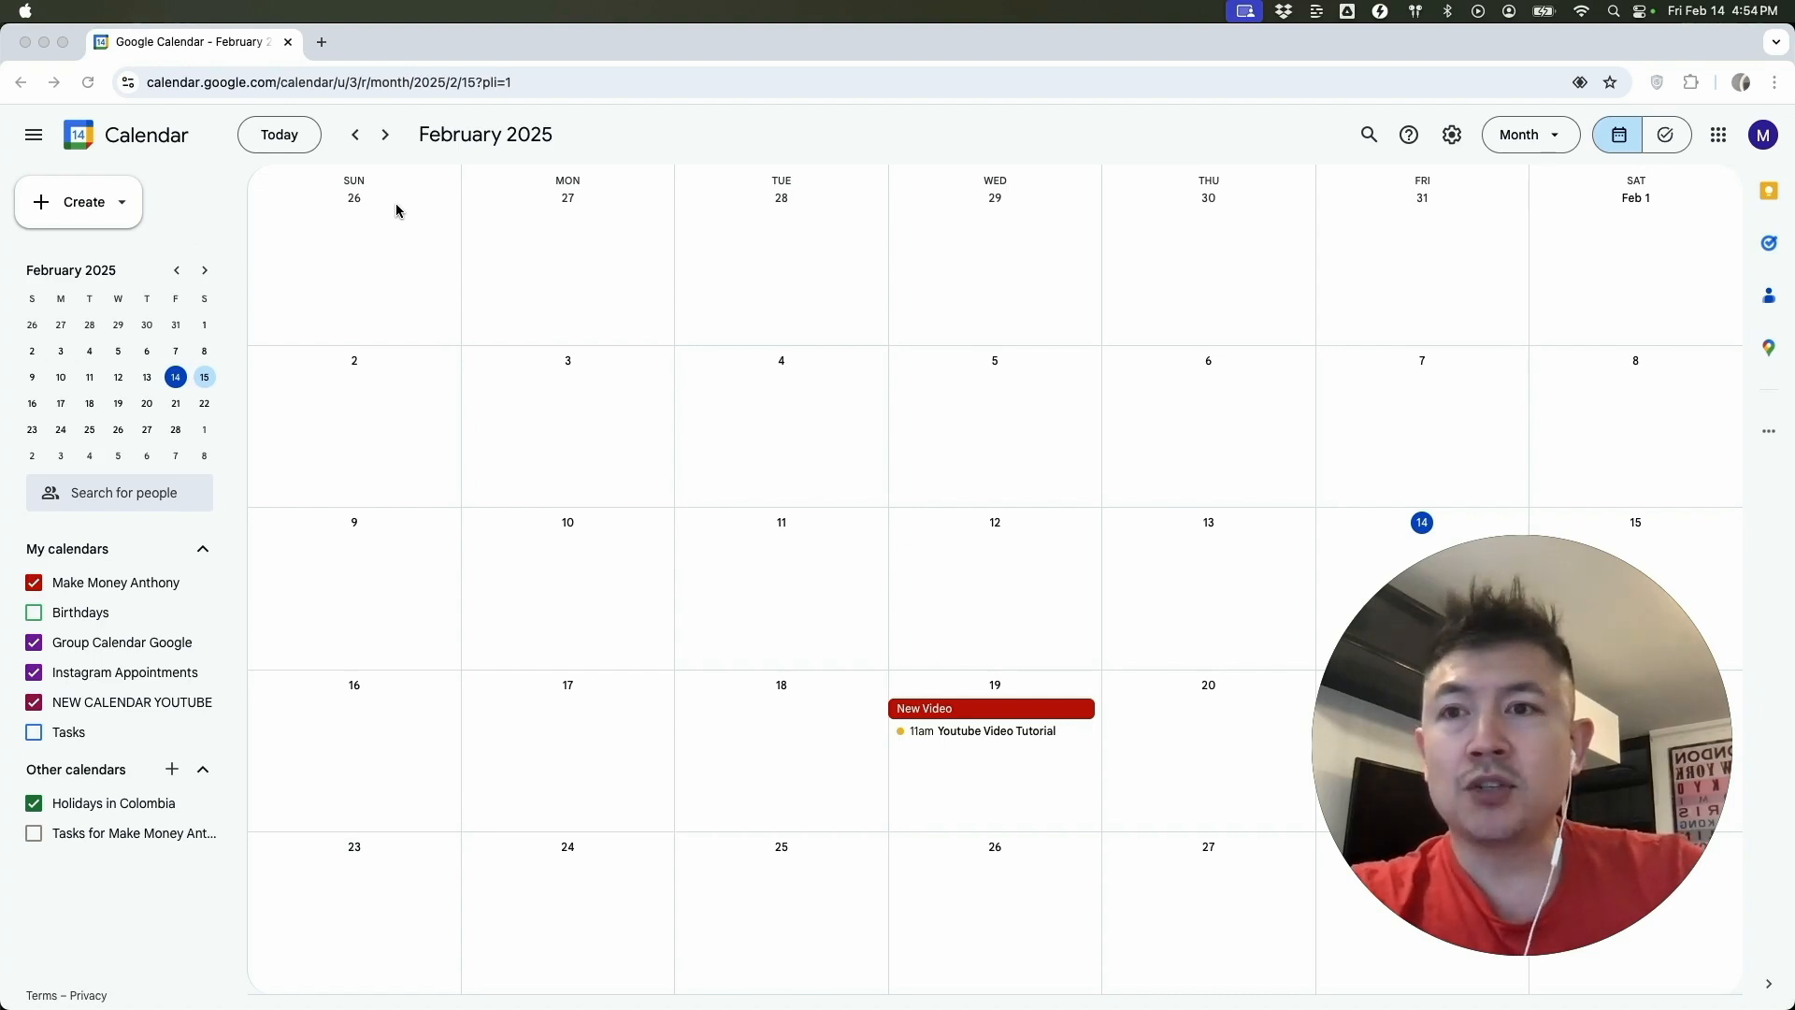
Step: Start a new bookable appointment schedule and title it "Youtube Consult With" followed by the host's first name
left_click(100, 206)
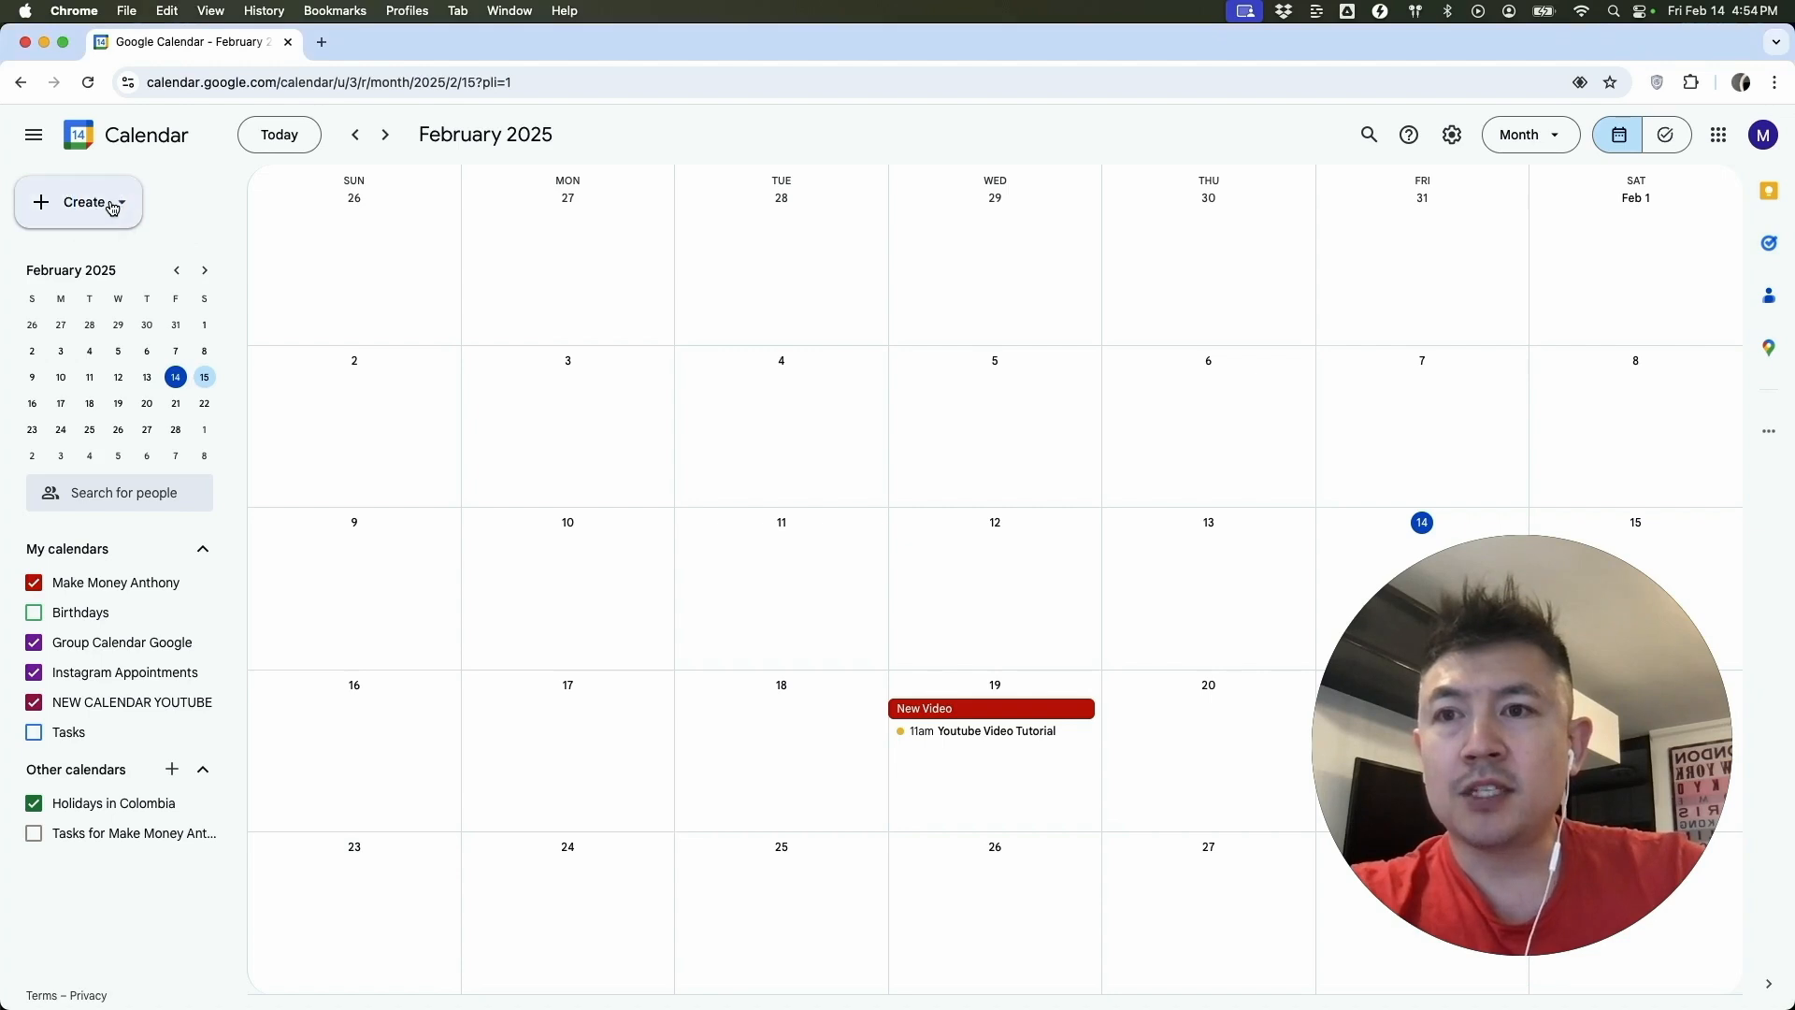
left_click(100, 206)
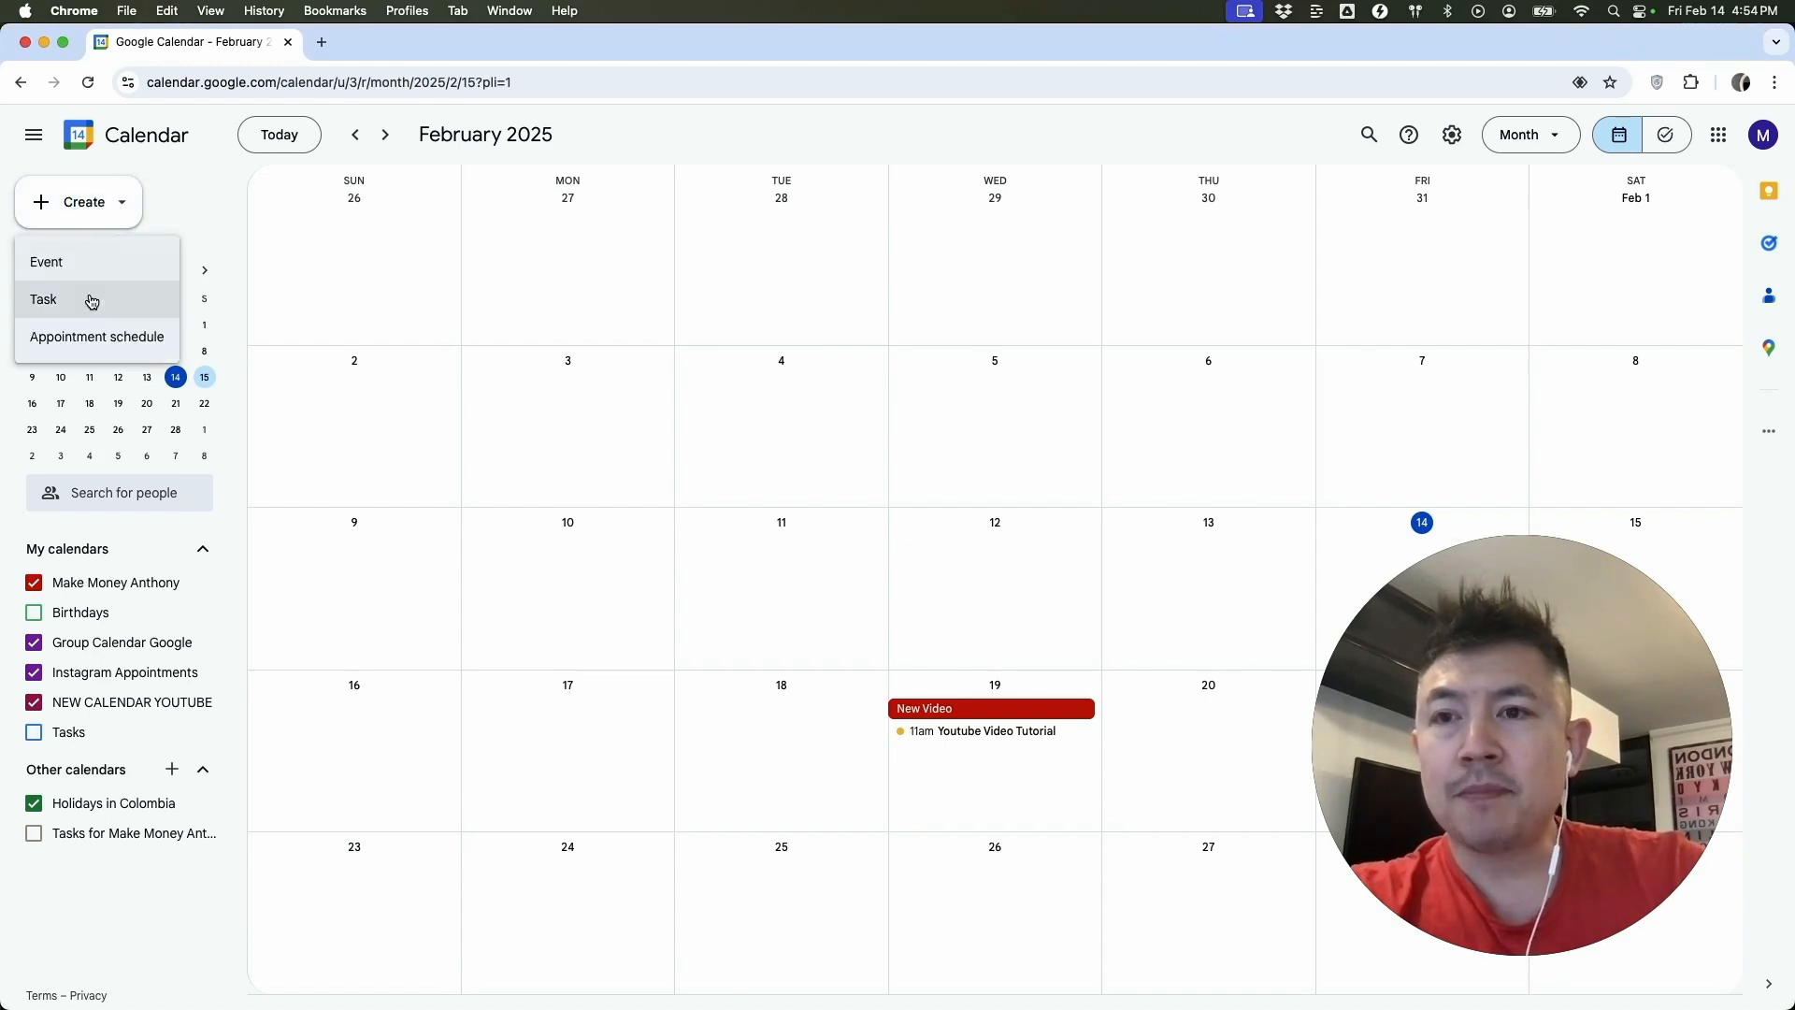
left_click(120, 347)
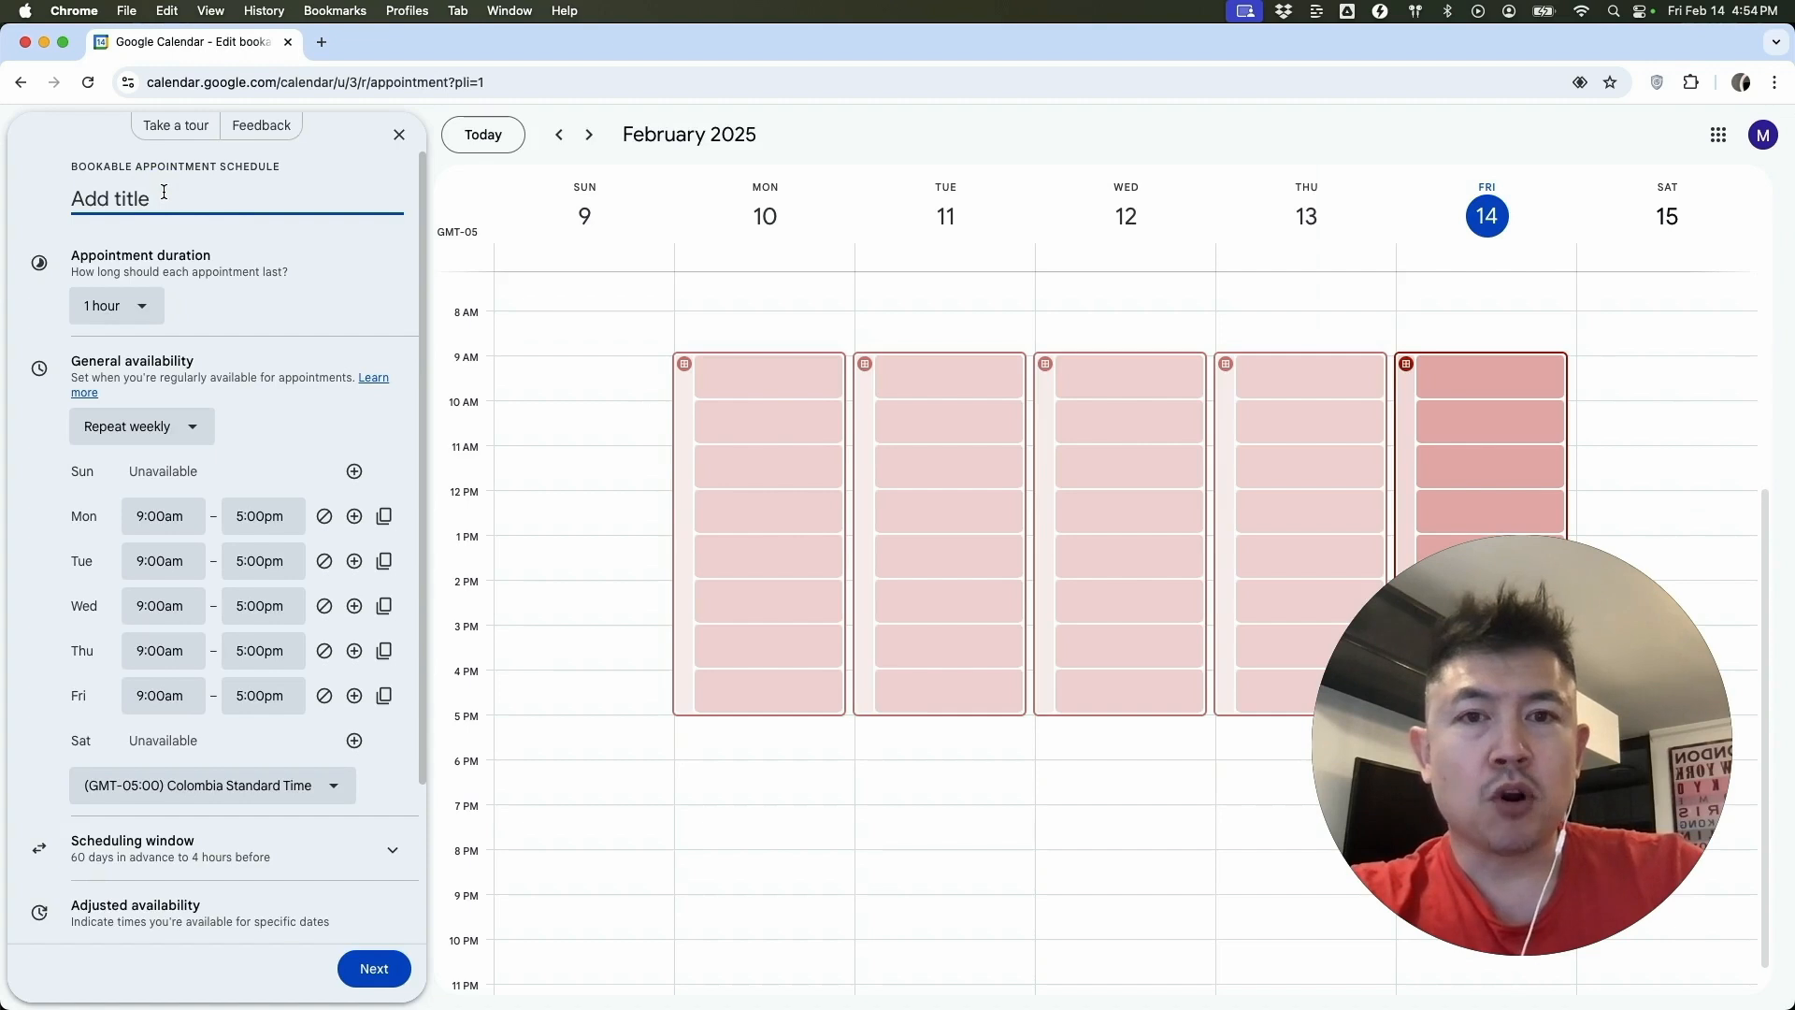
type("Youtube Consult With A")
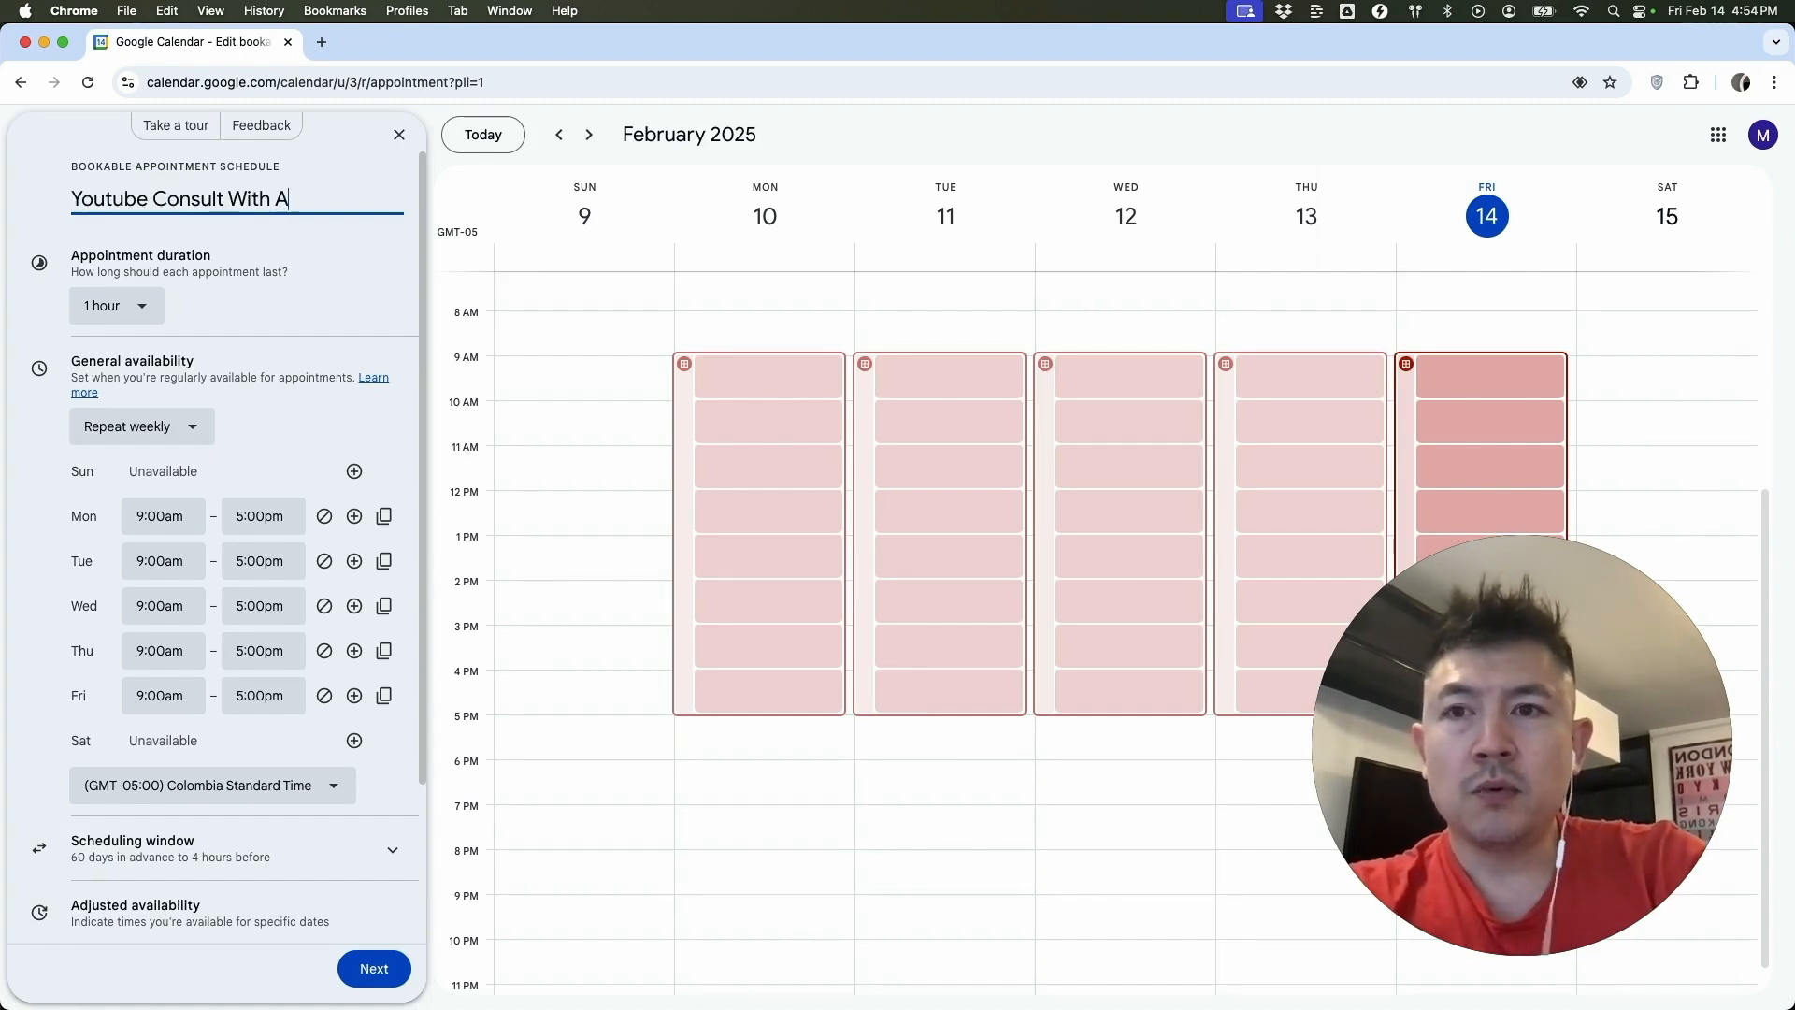
type("nthony")
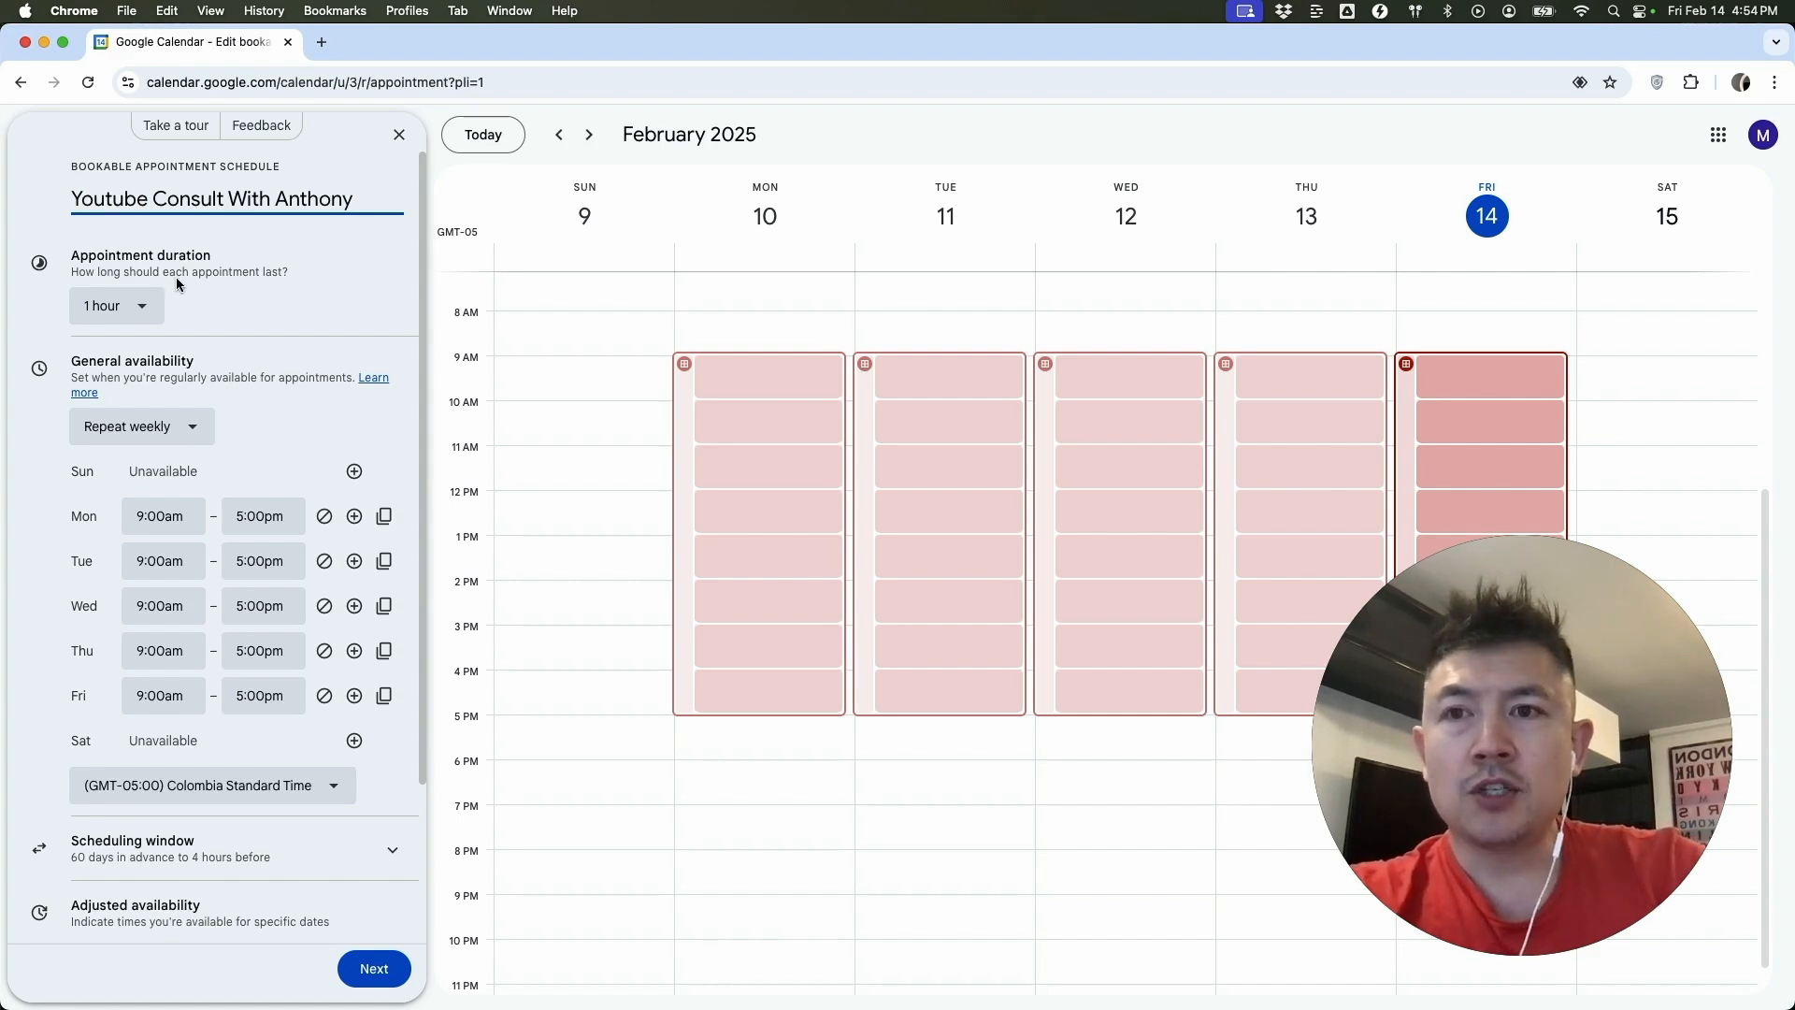
Step: Set the duration of each appointment to 45 minutes
left_click(139, 310)
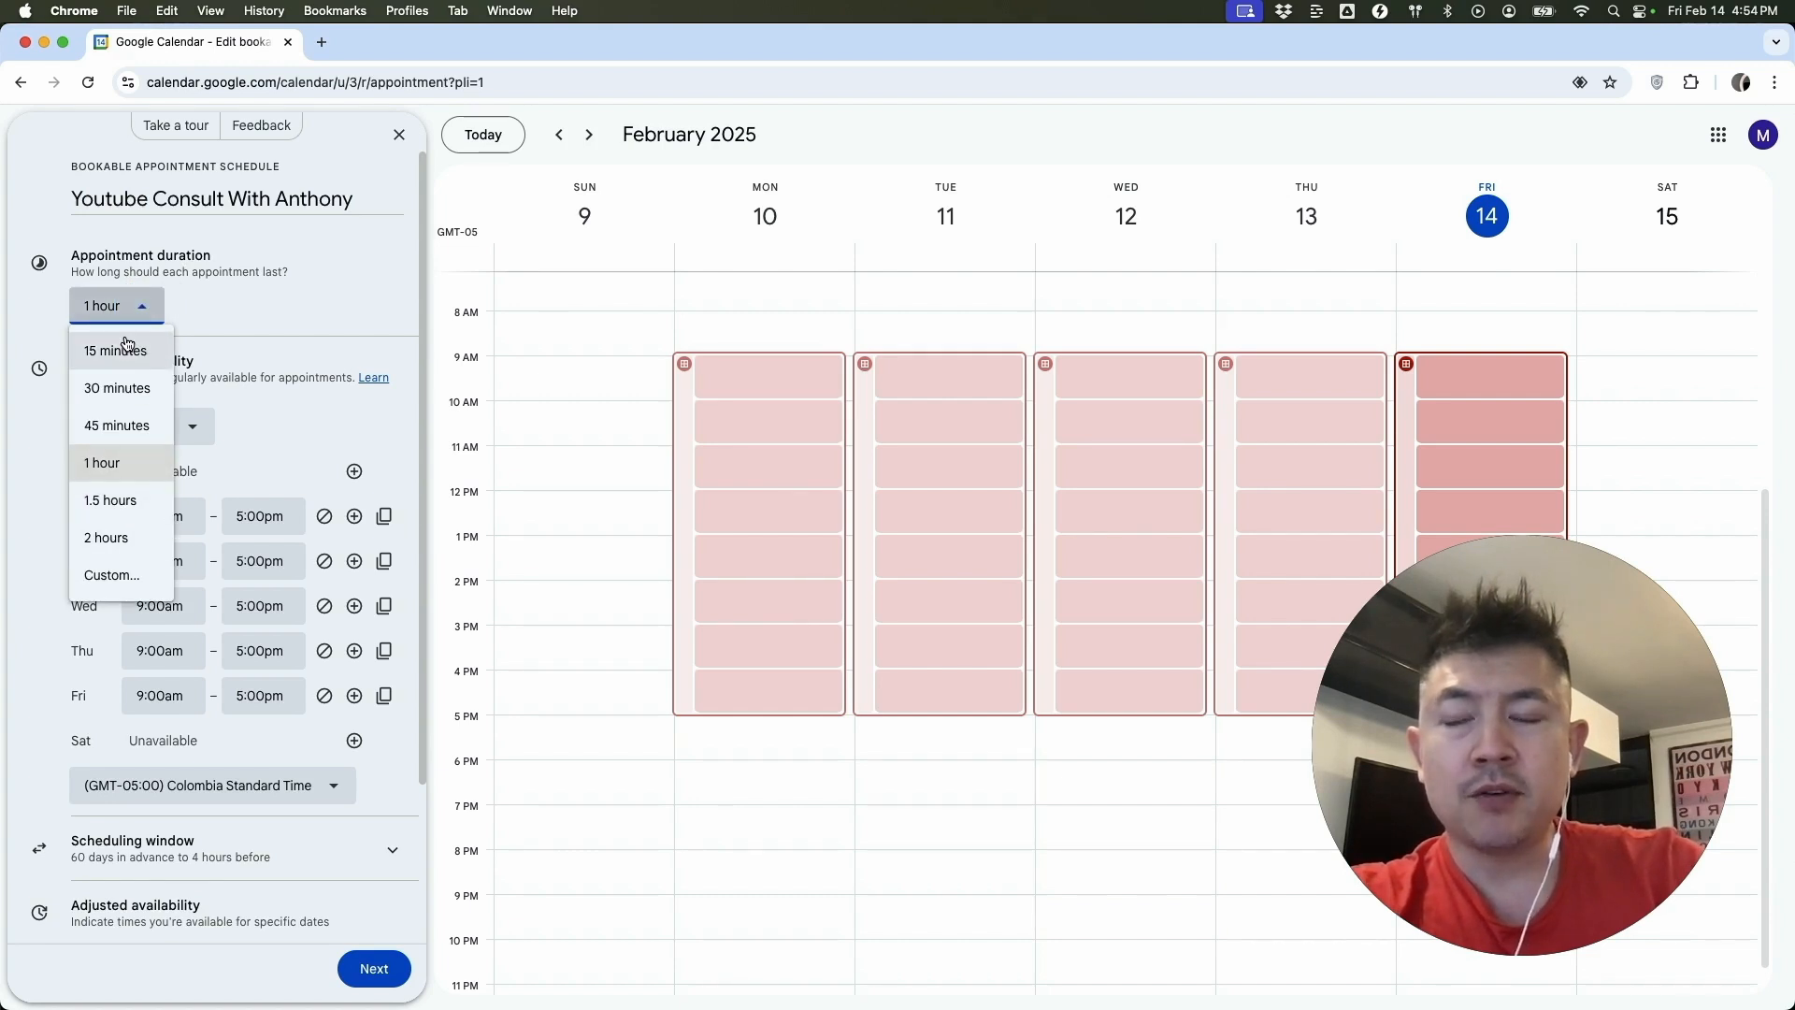
left_click(119, 427)
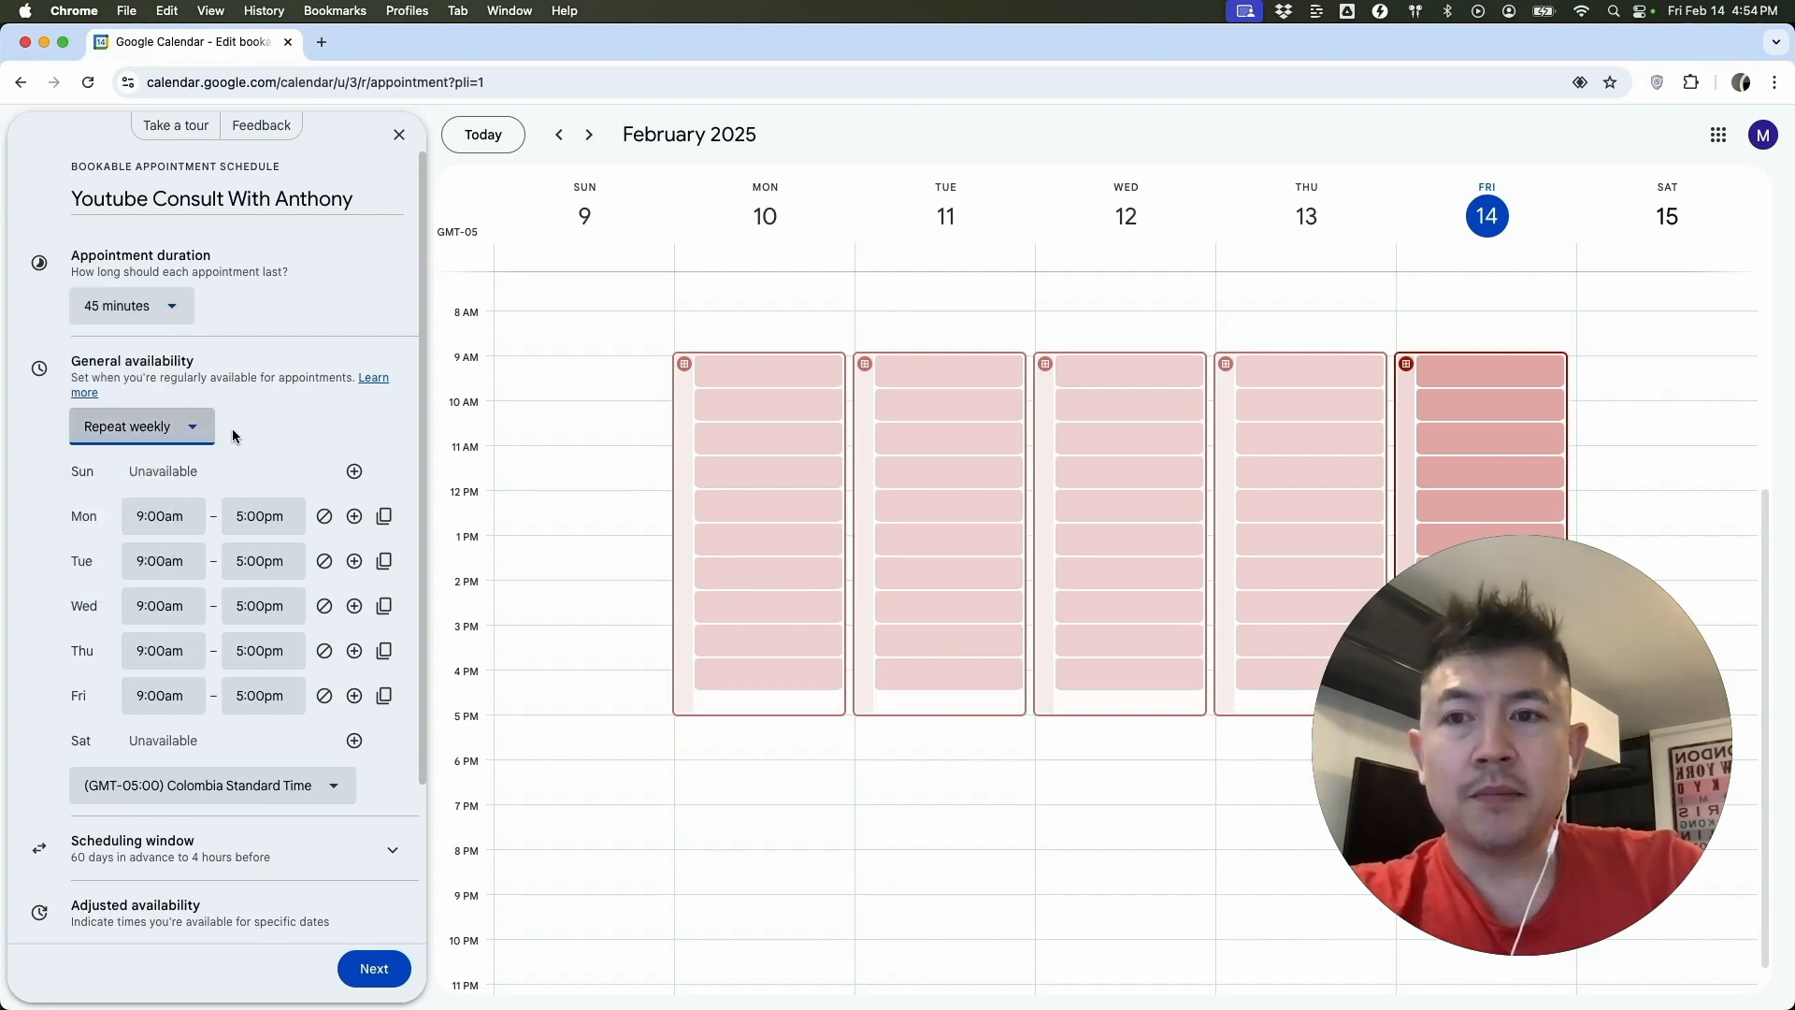
left_click(247, 418)
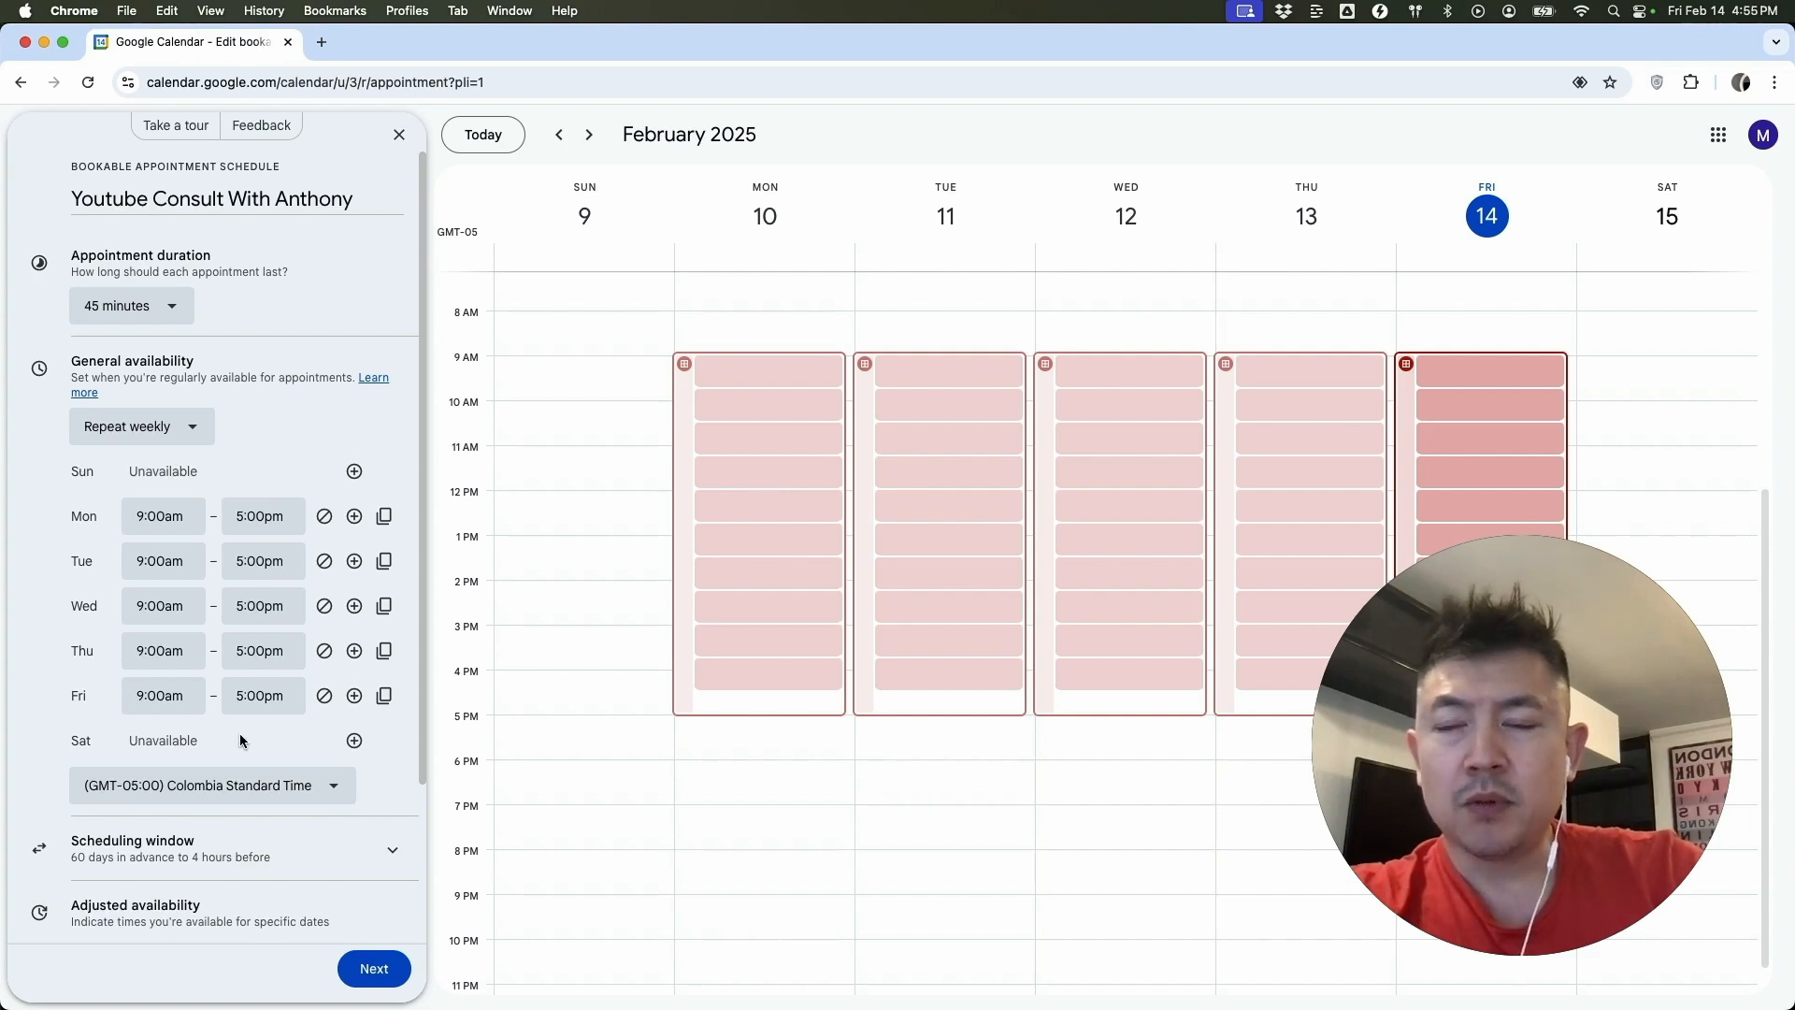
Step: Set the availability start time to 10:00am for every weekday from Monday to Friday
left_click(172, 515)
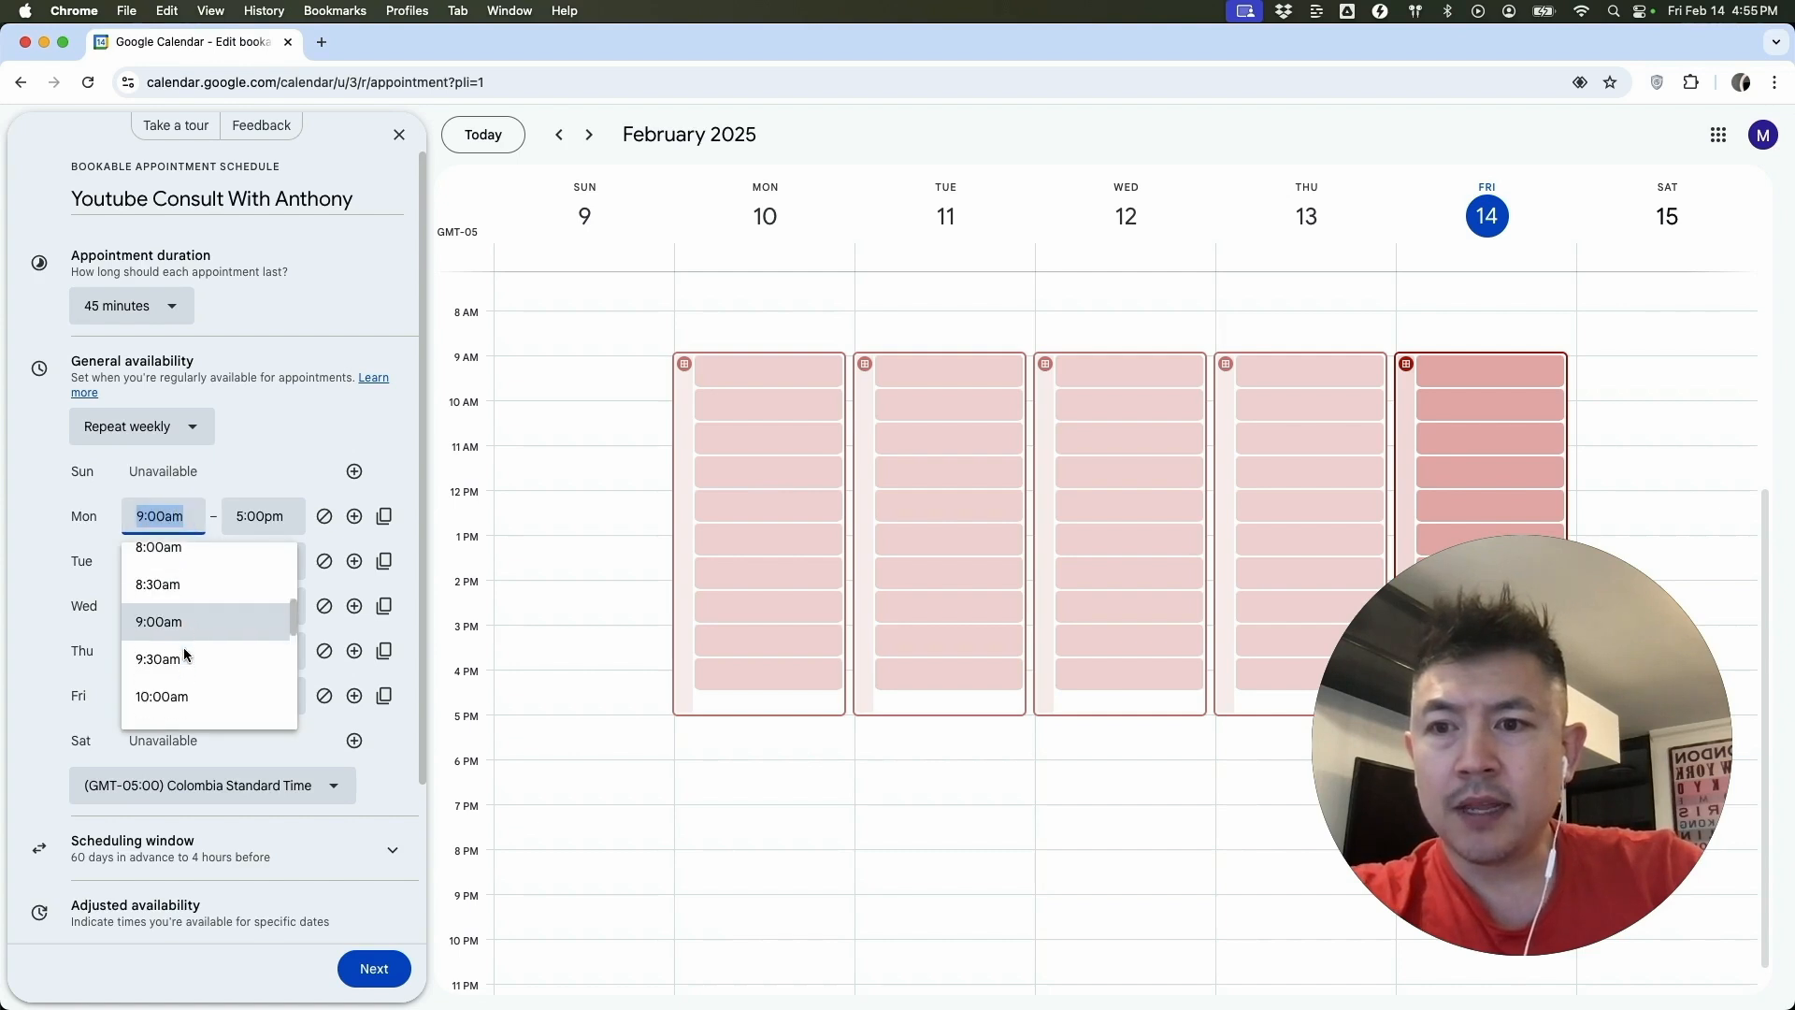
left_click(178, 681)
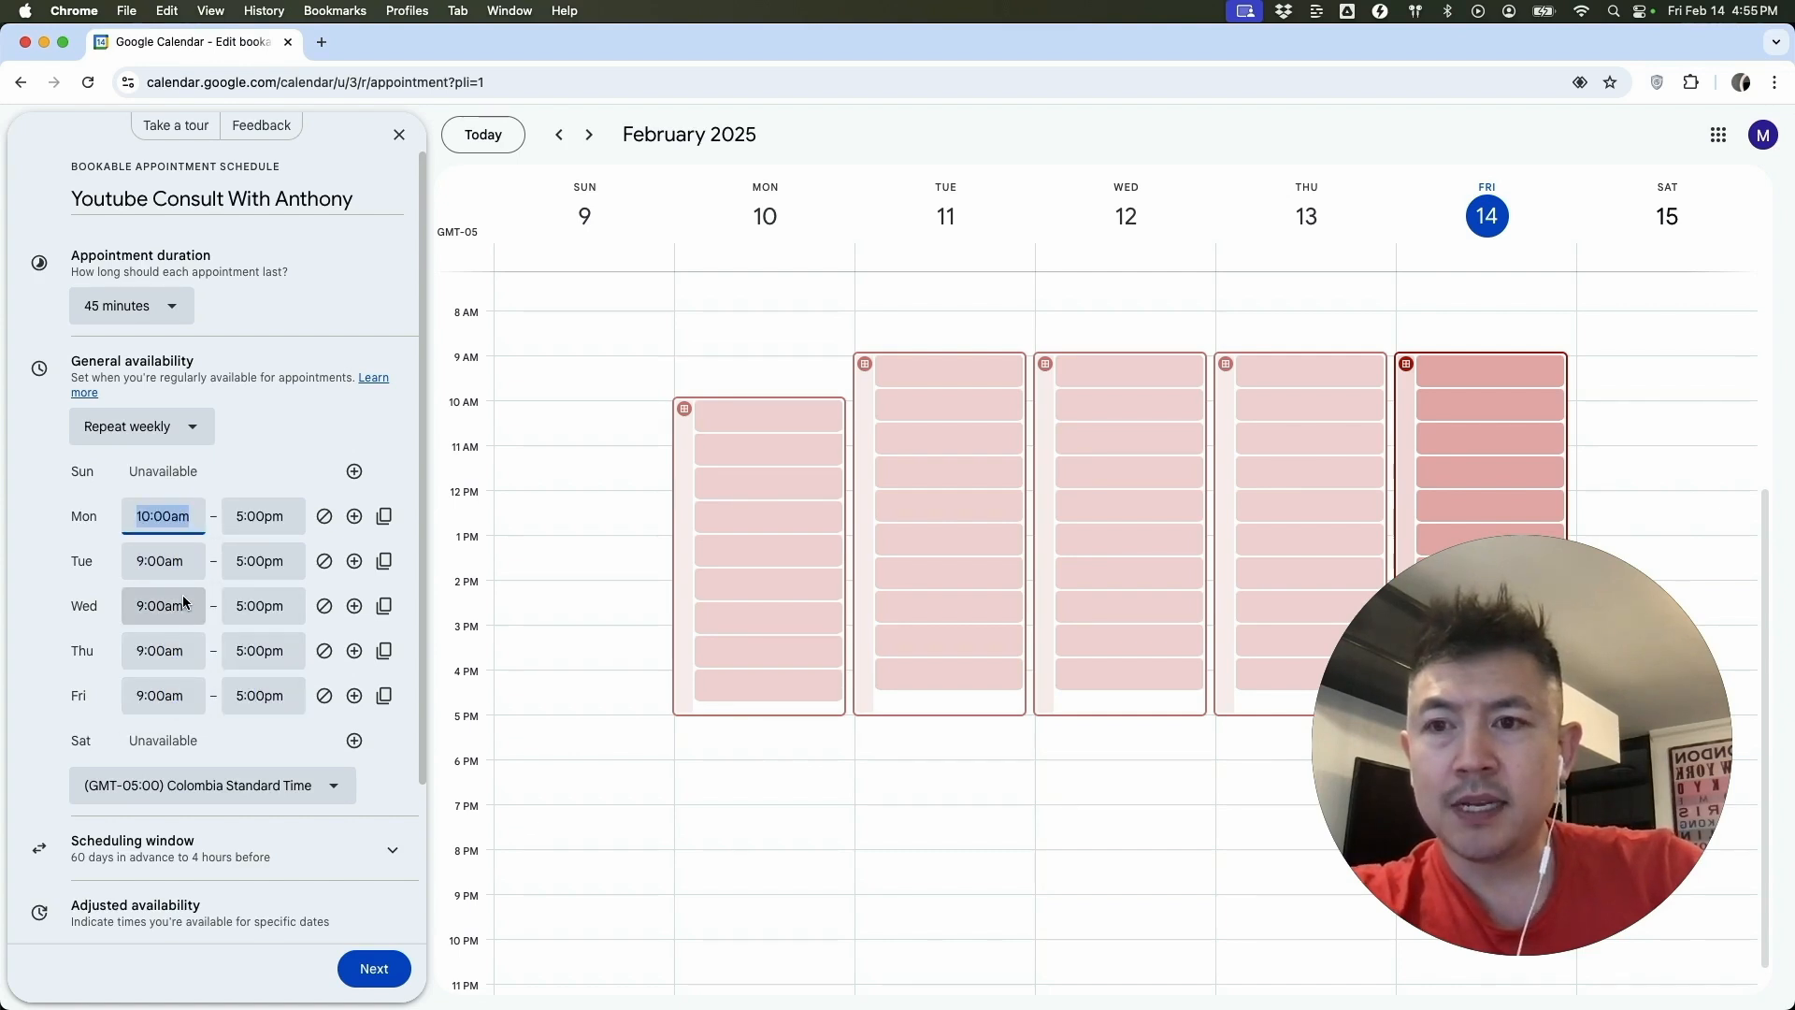
left_click(172, 559)
left_click(177, 694)
left_click(172, 606)
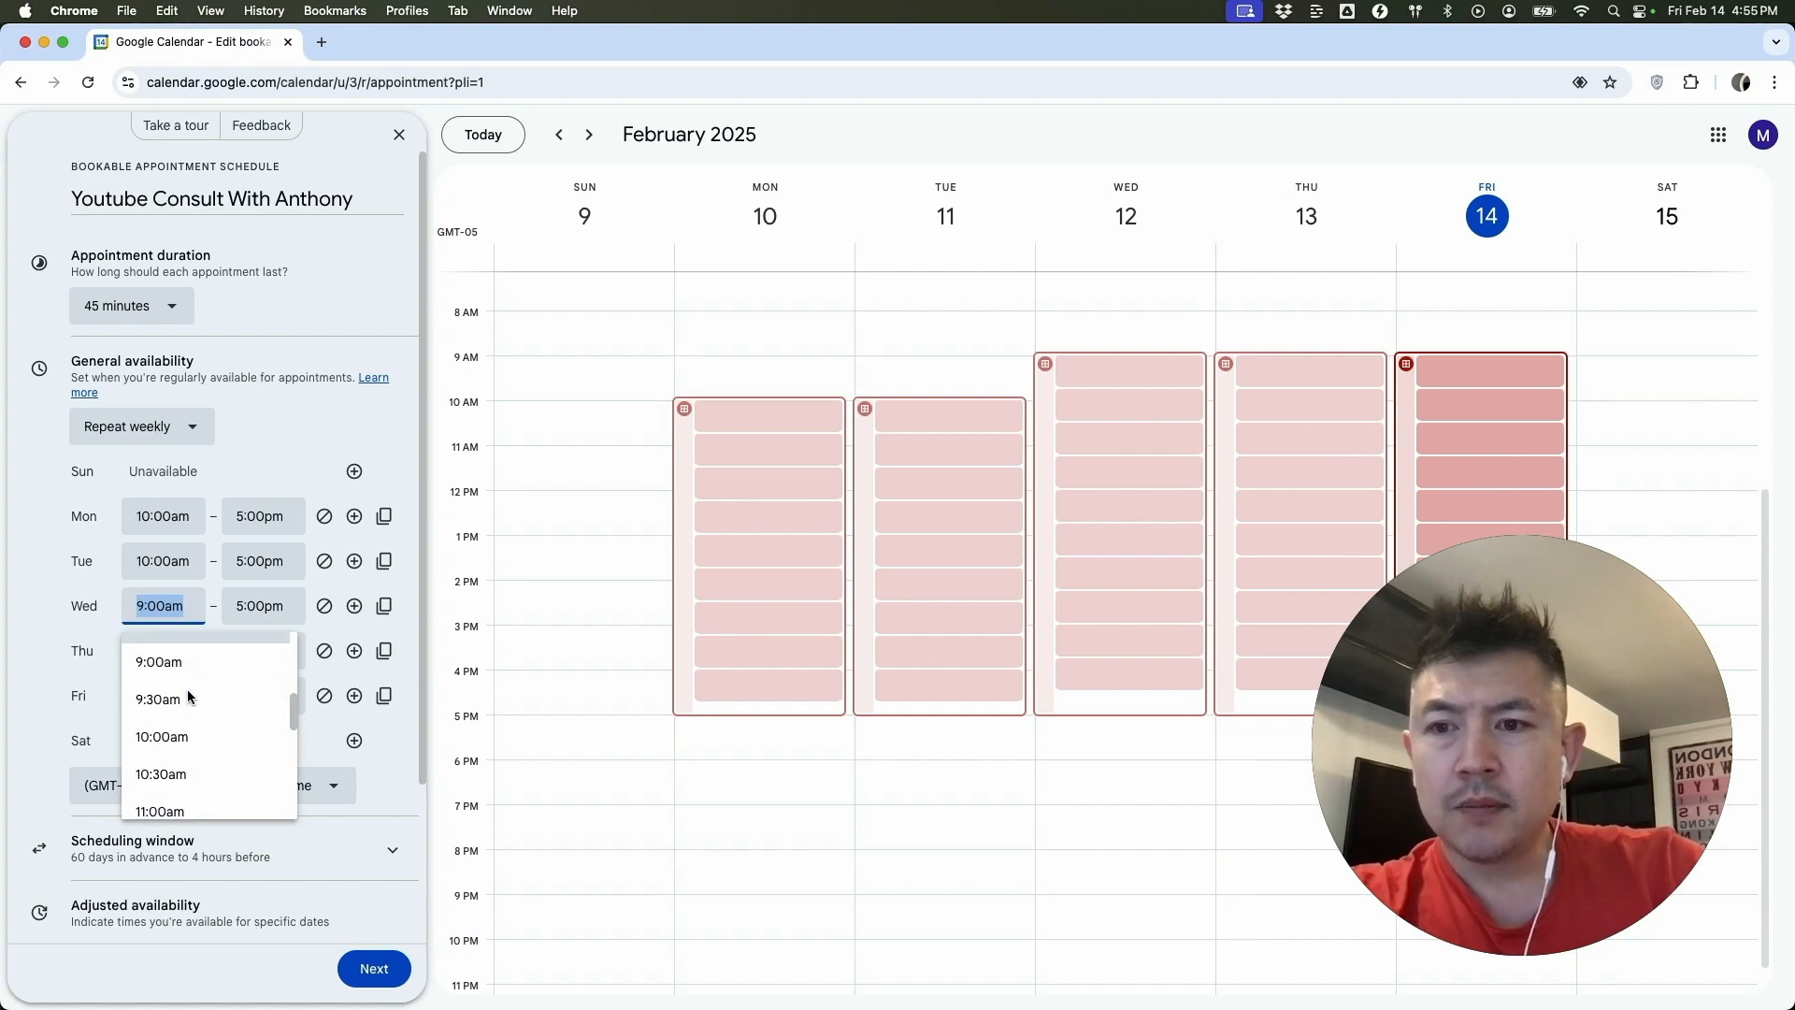
left_click(178, 735)
left_click(172, 651)
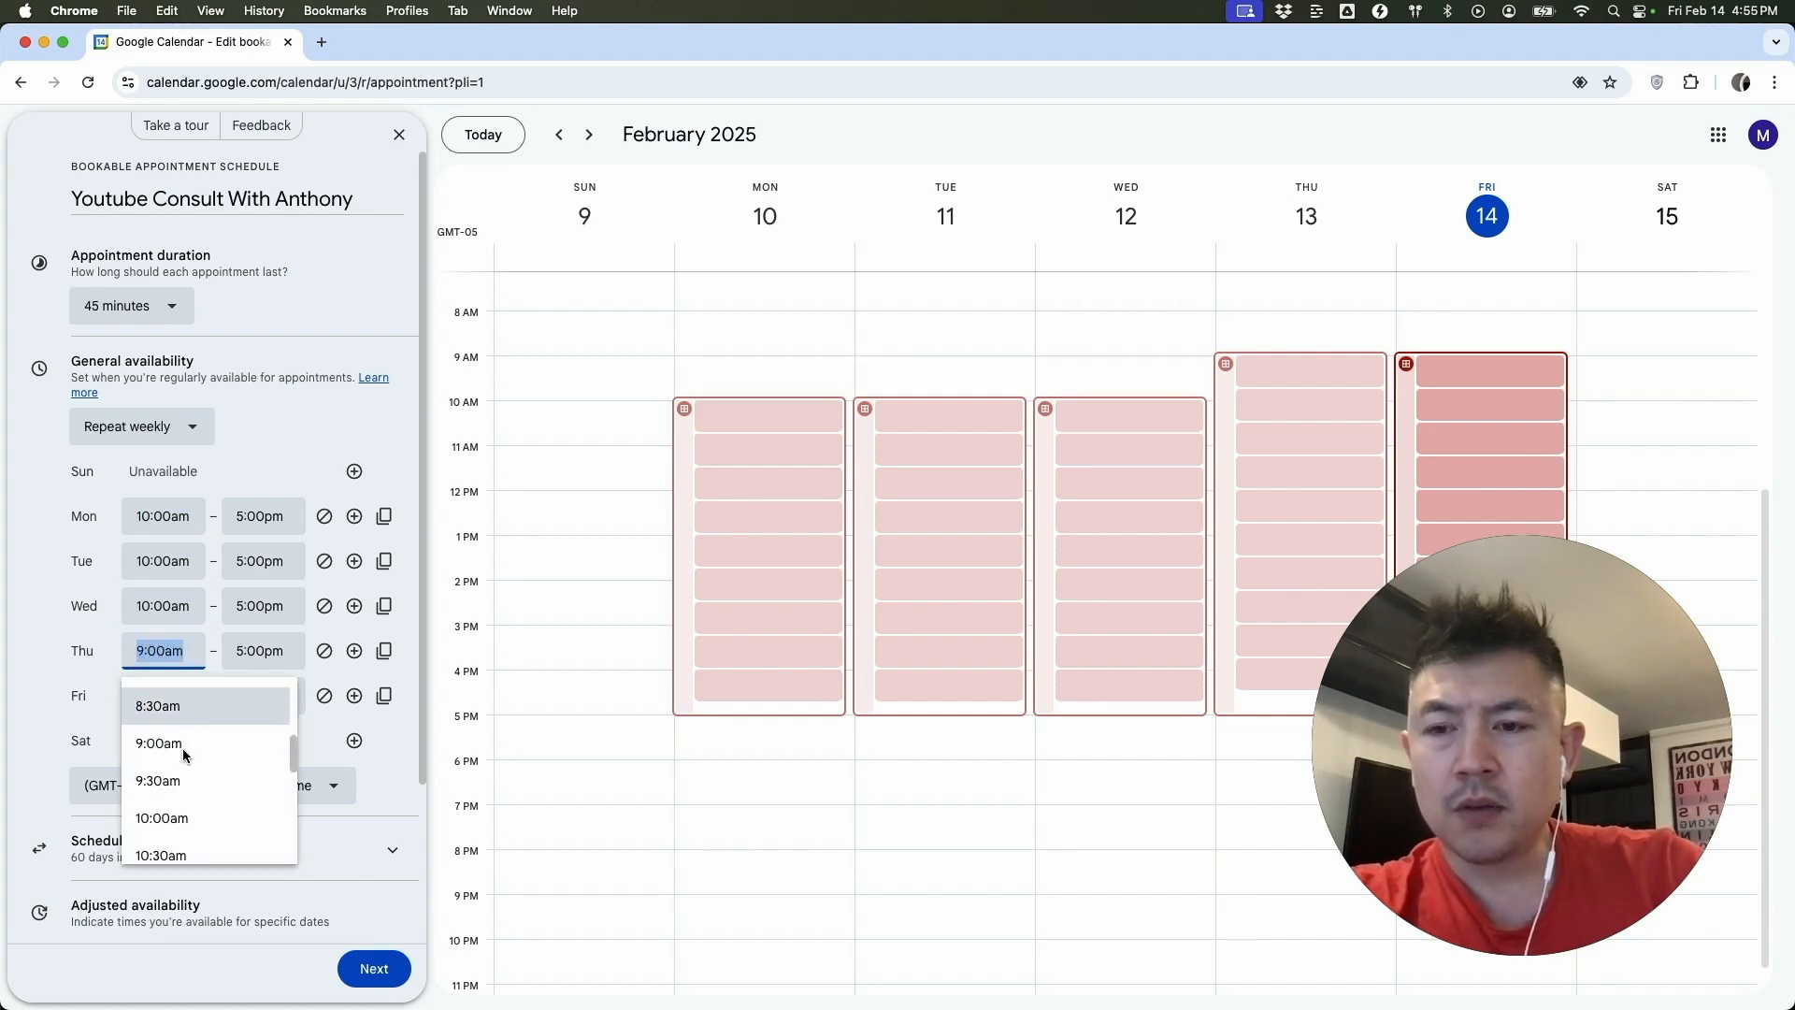
left_click(178, 745)
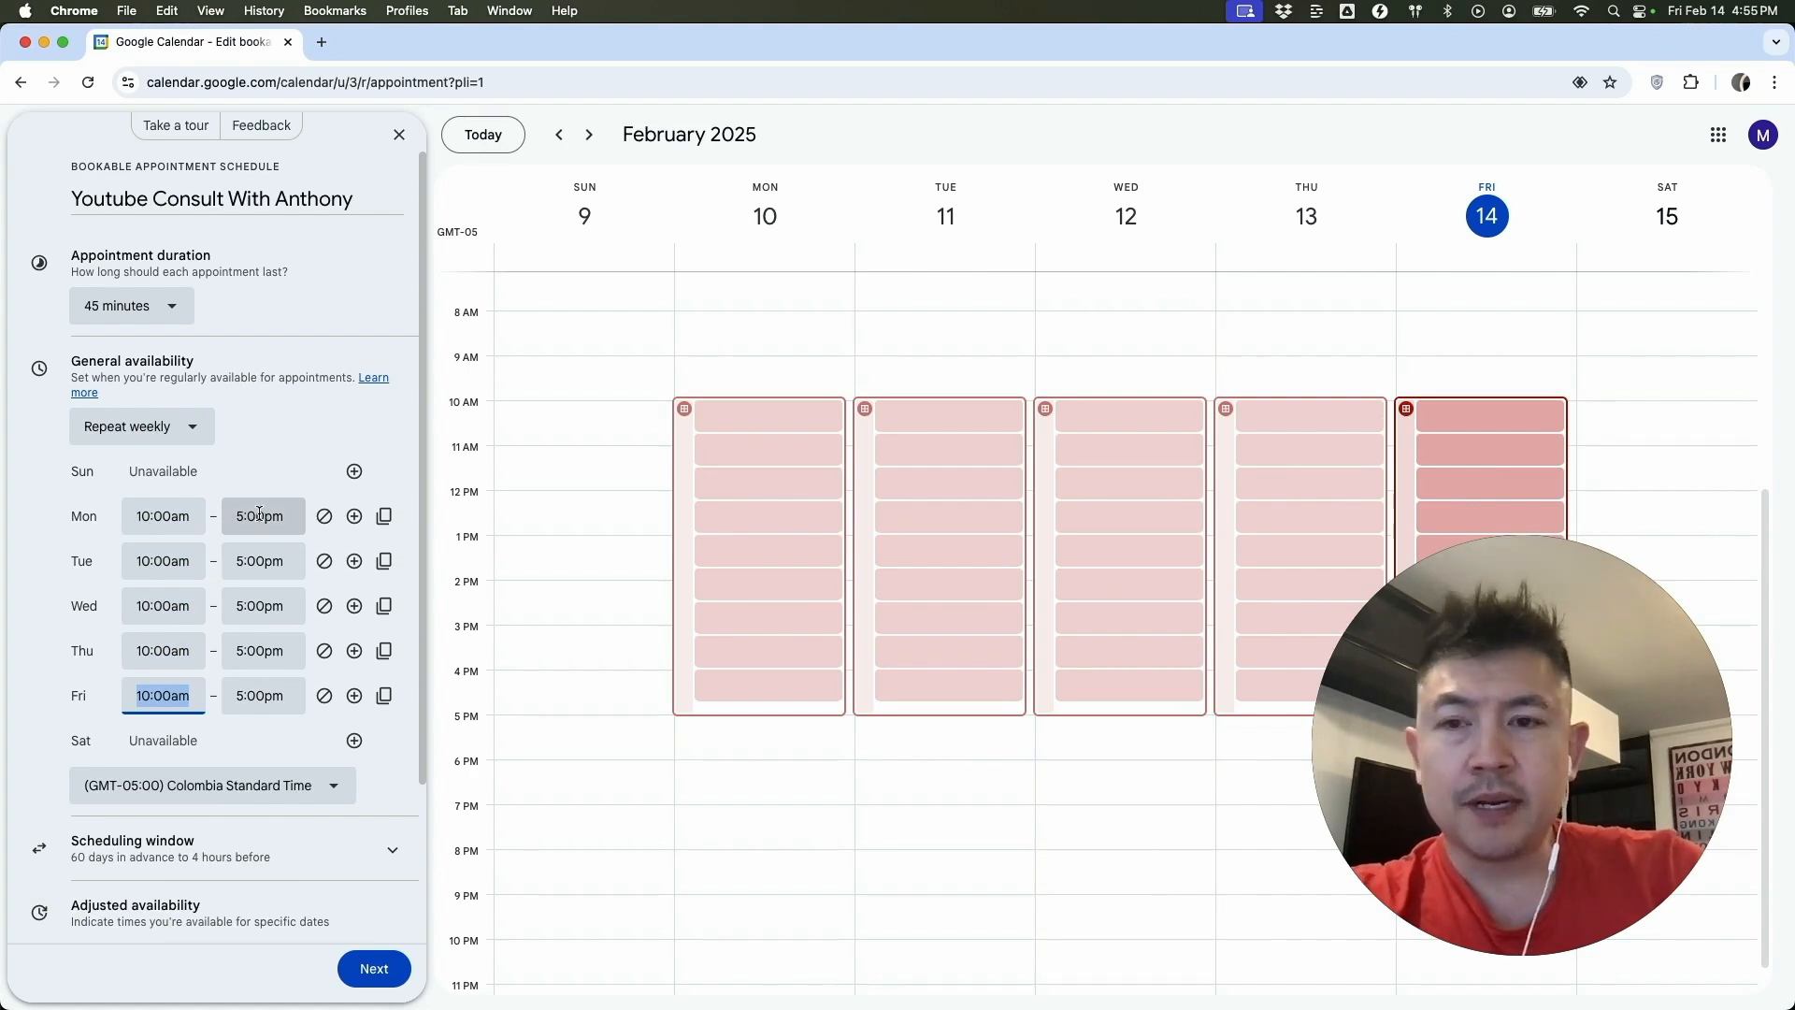
Step: Set the availability end time to 7:00pm for Monday, Wednesday and Friday
left_click(261, 516)
scroll(272, 636, "down", 2)
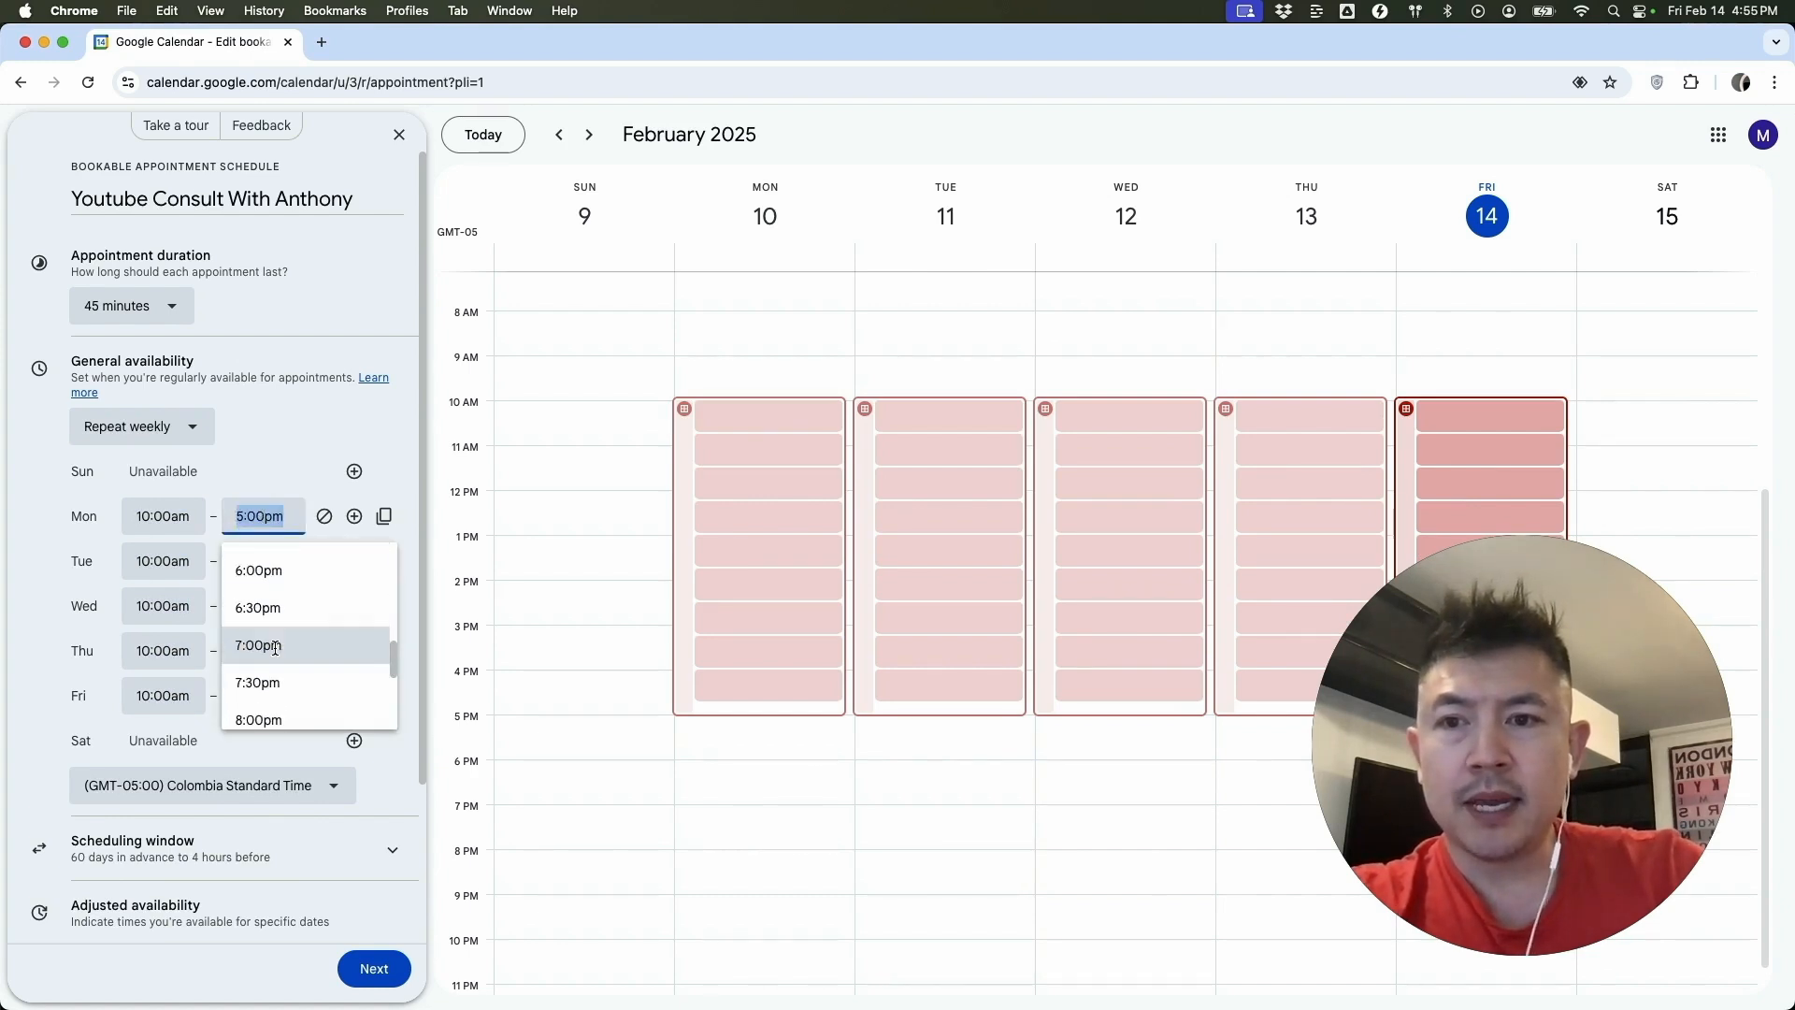
left_click(271, 641)
left_click(264, 596)
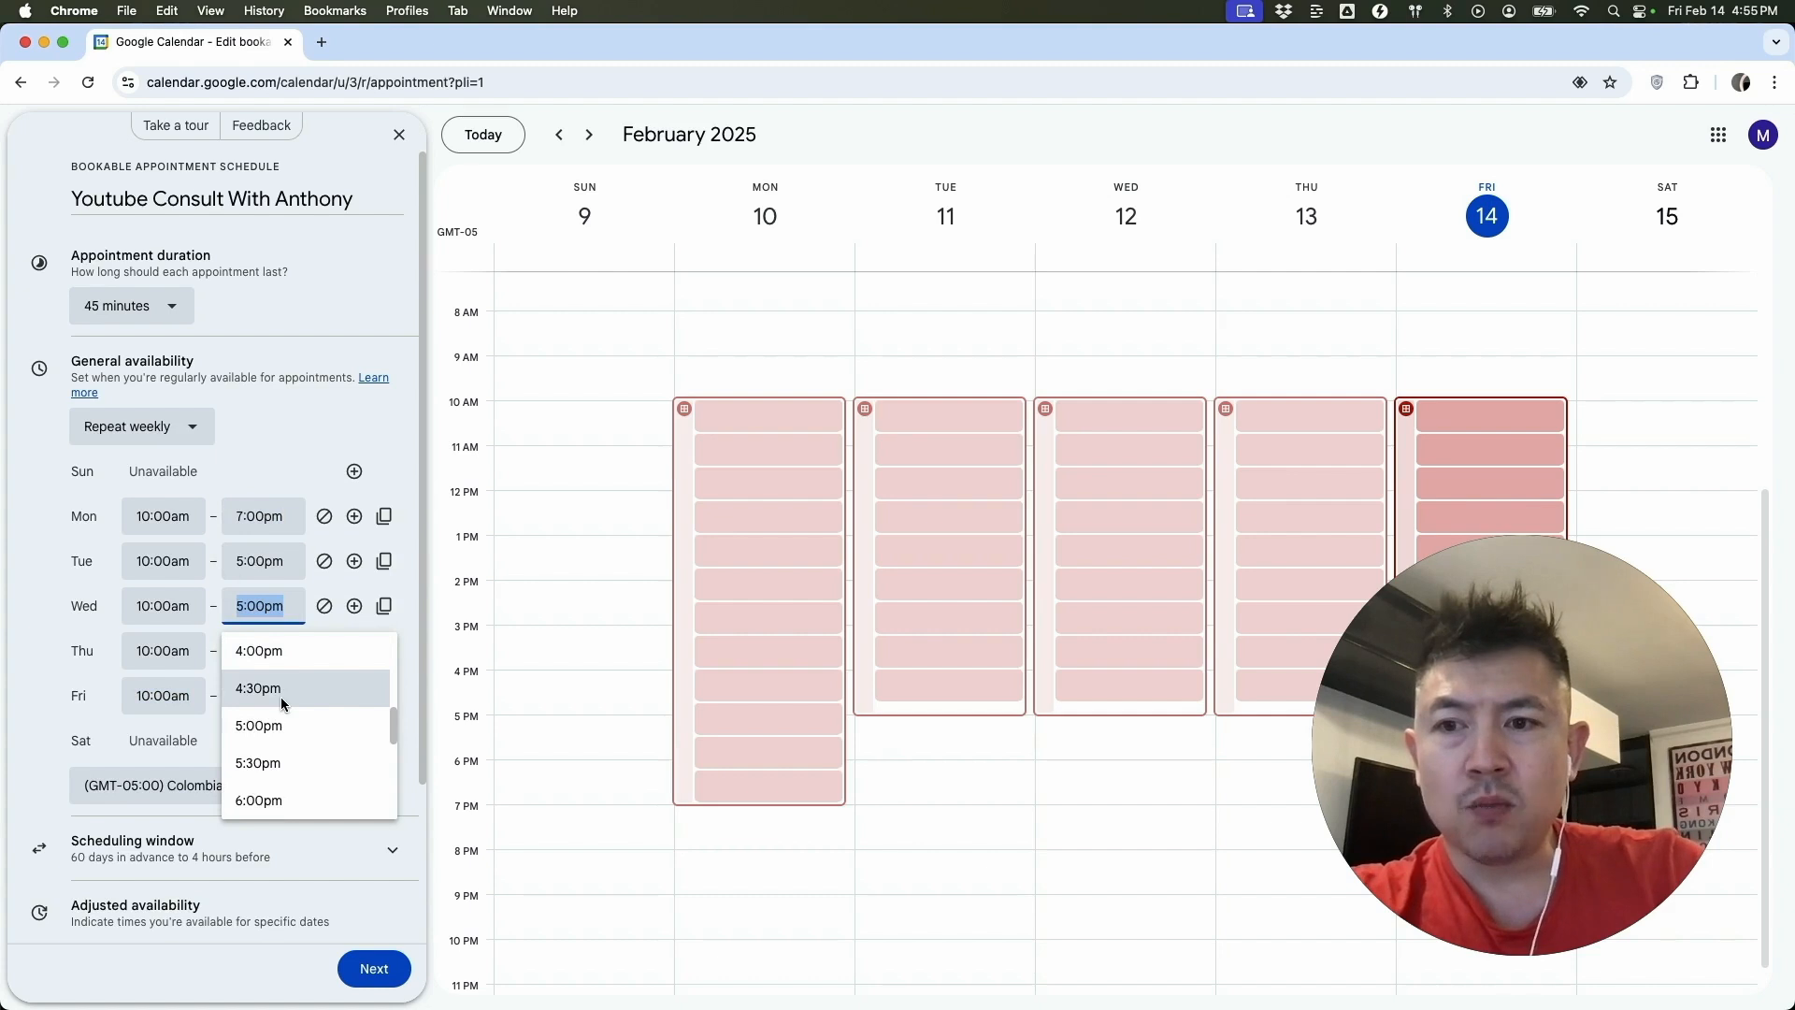
scroll(281, 698, "down", 1)
scroll(280, 698, "down", 1)
left_click(266, 788)
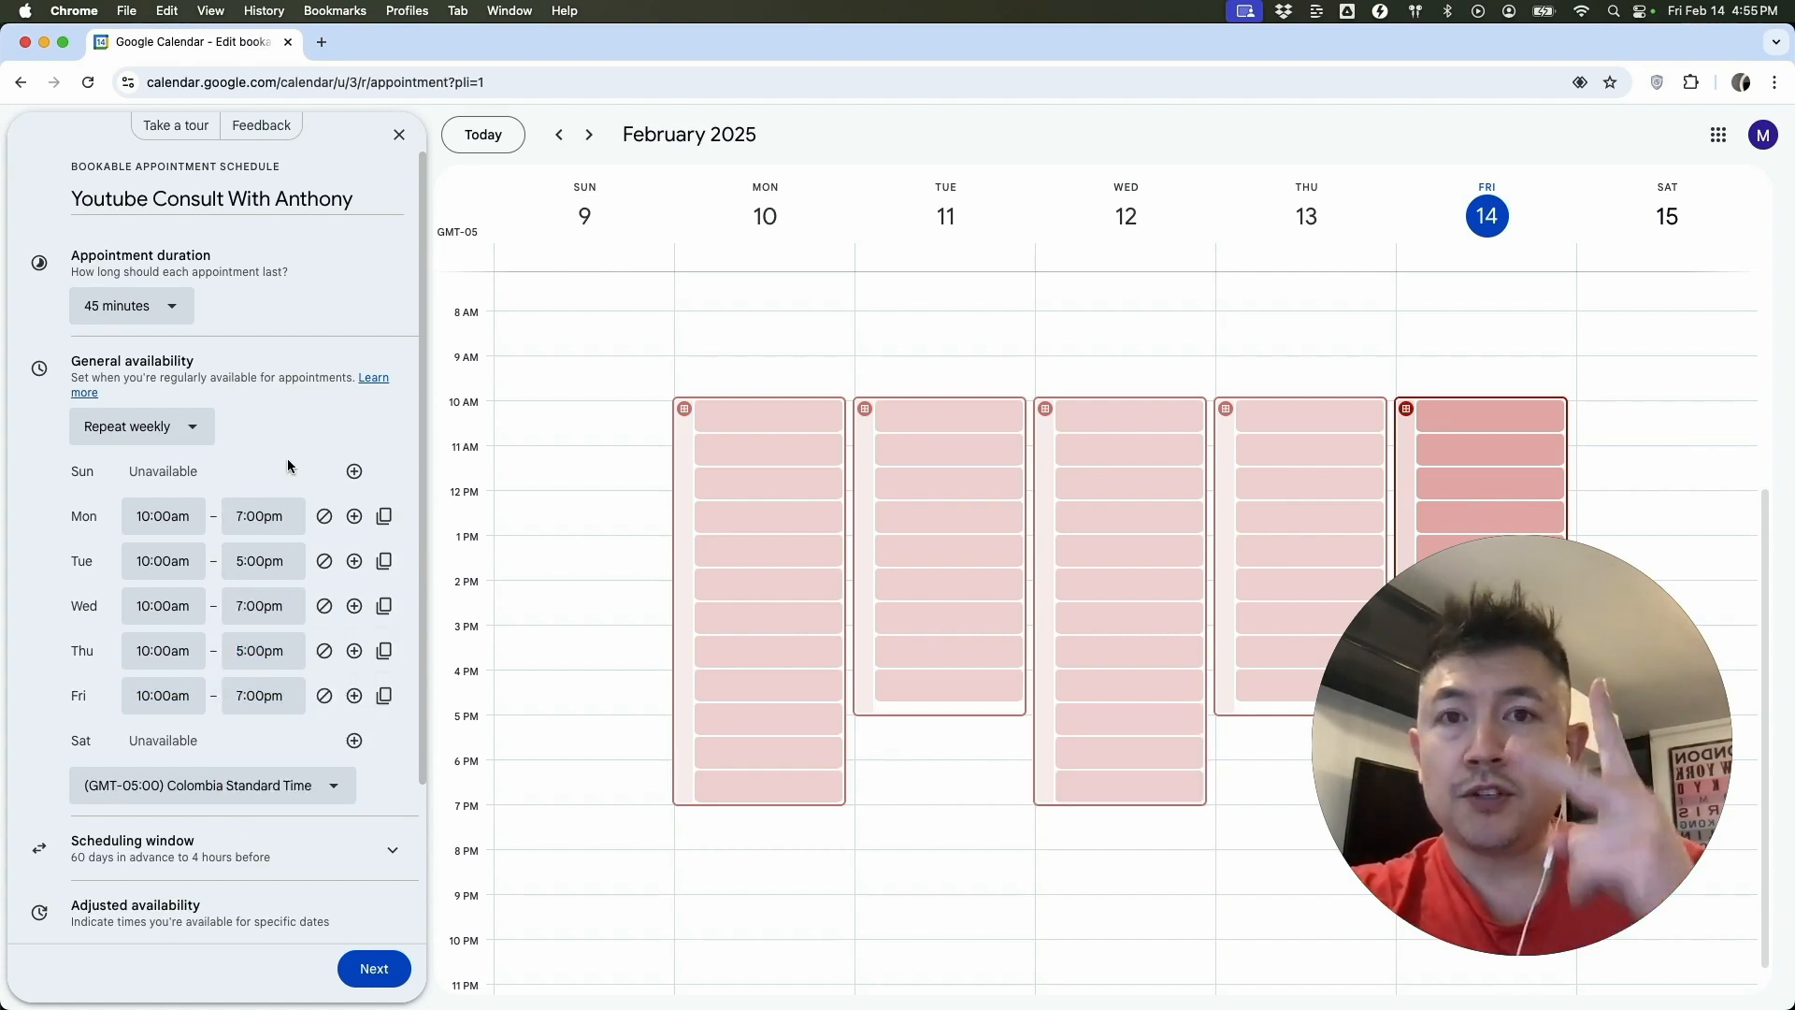
Step: Try a second Monday availability period from 9:00pm to 11:00pm and remove it again
left_click(355, 517)
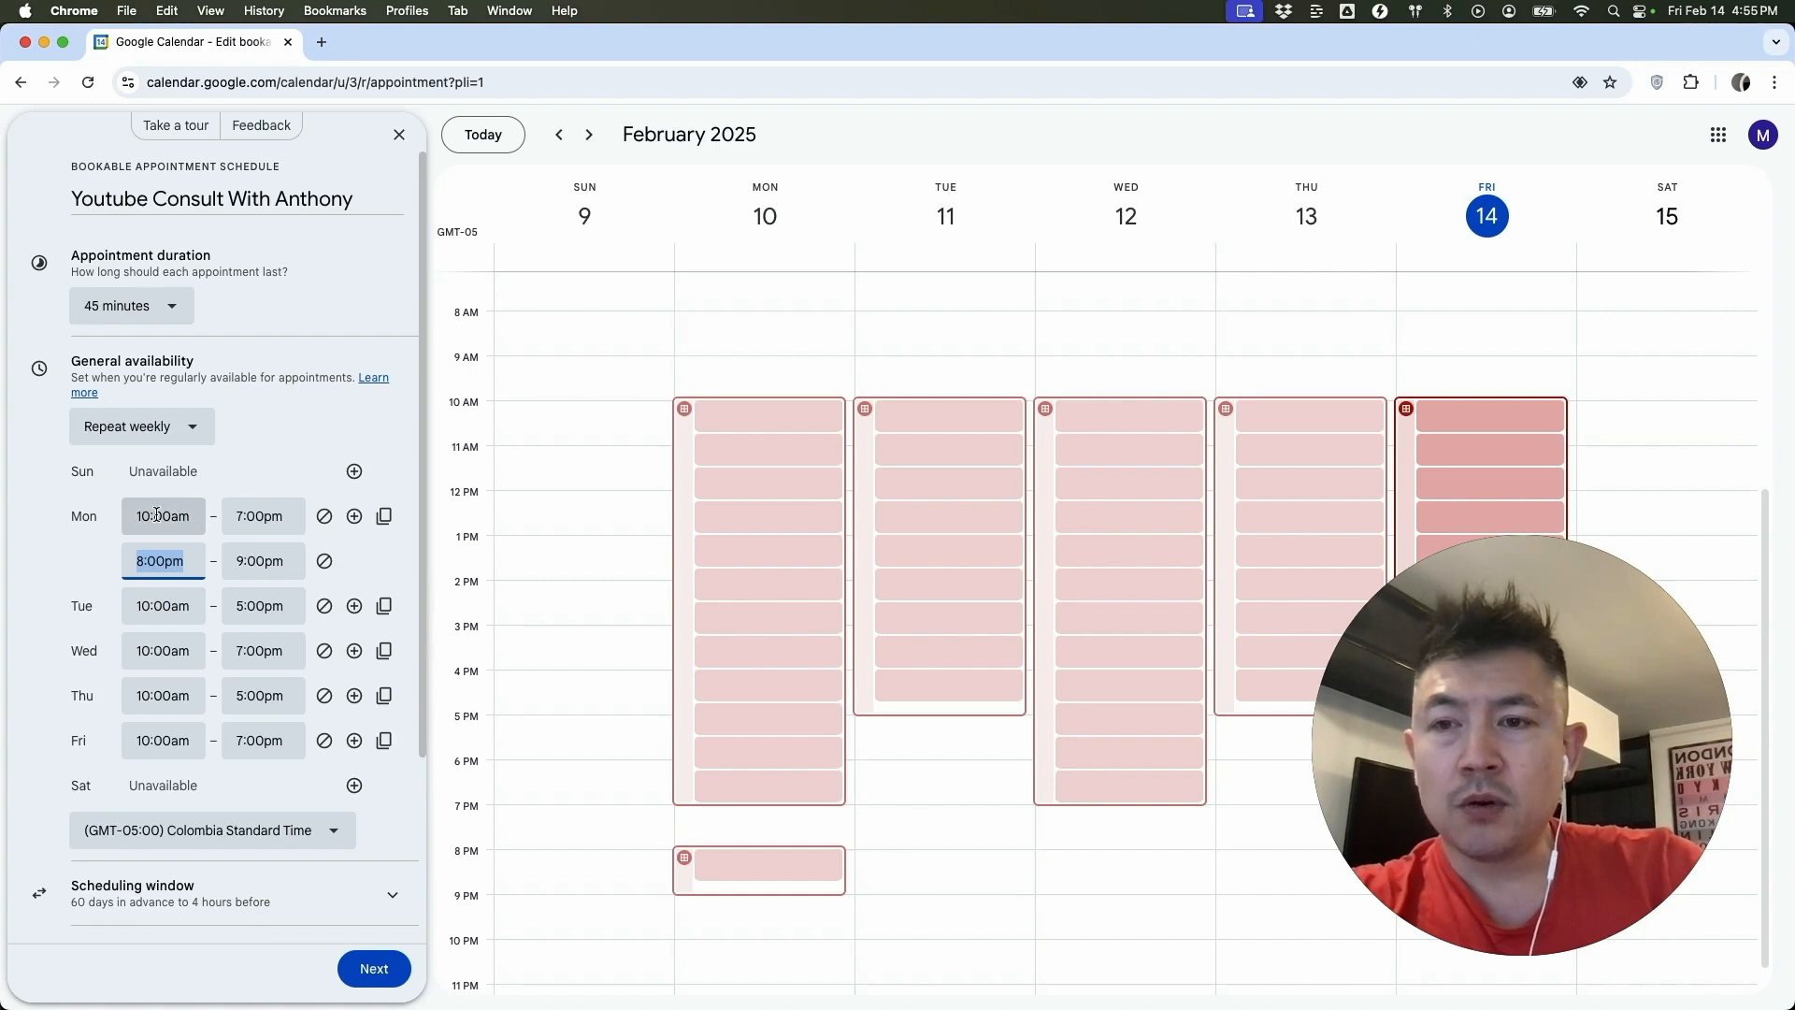
left_click(182, 560)
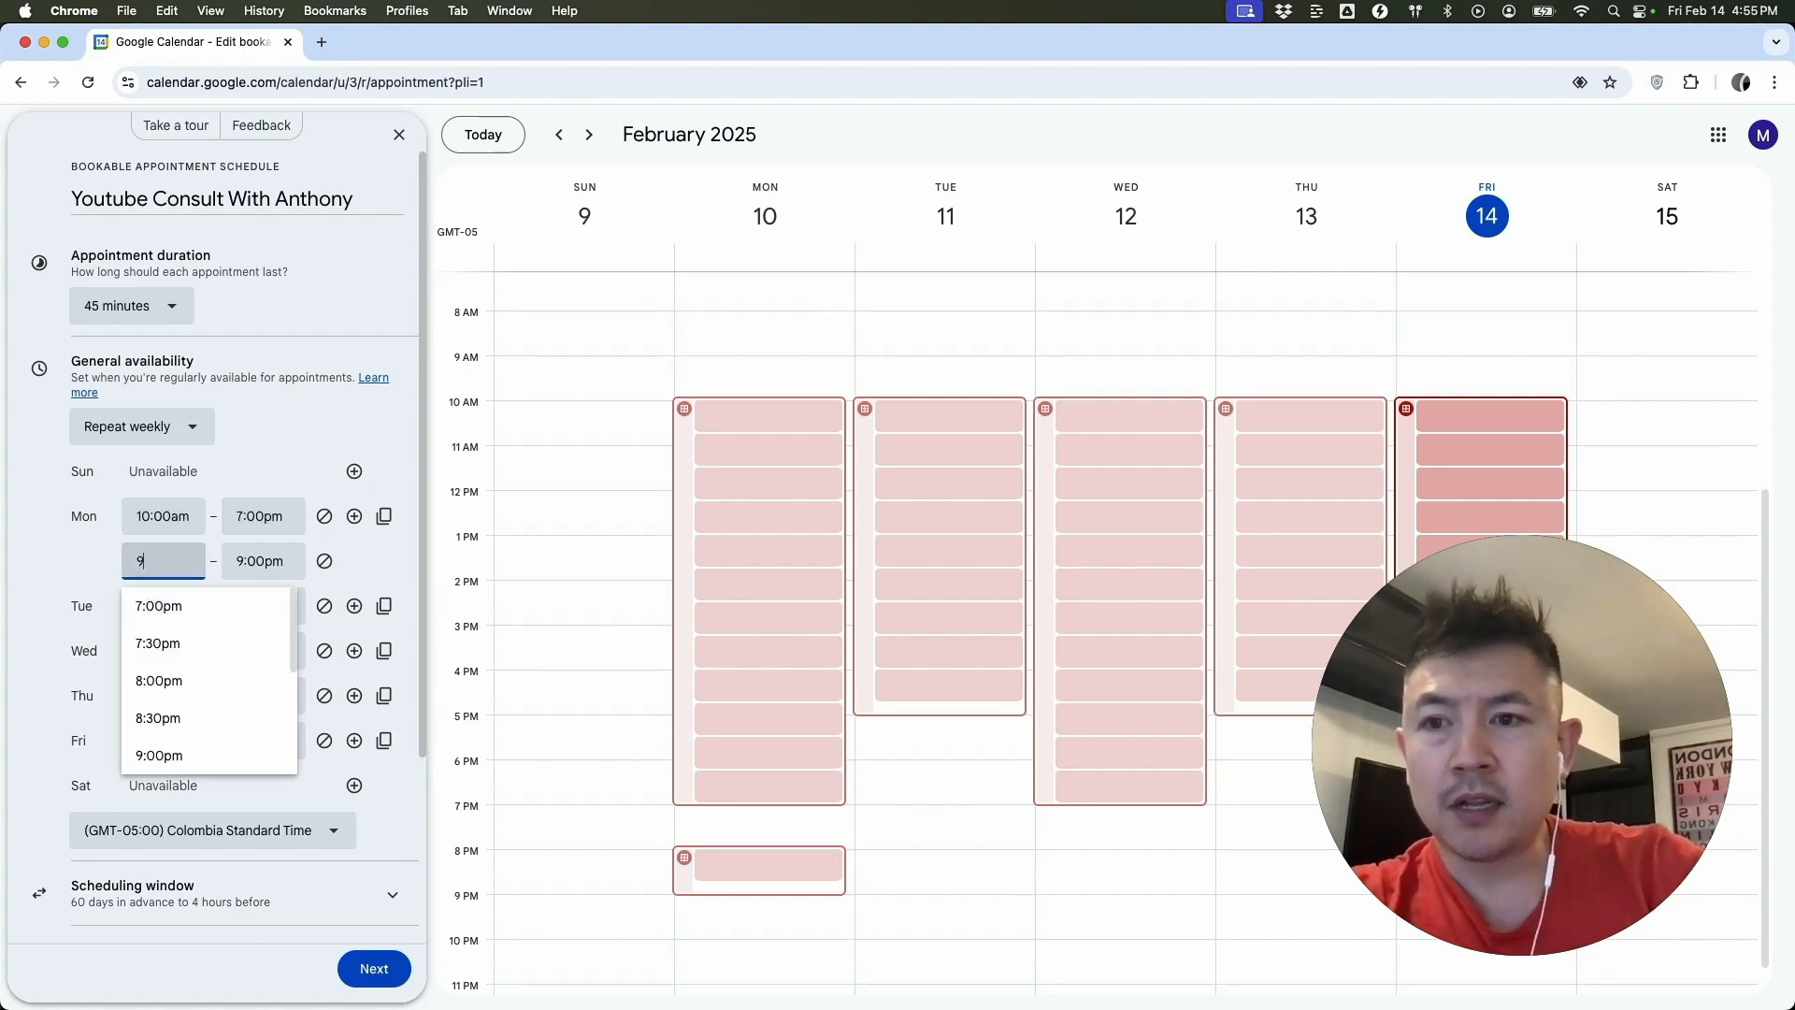
left_click(168, 736)
left_click(276, 561)
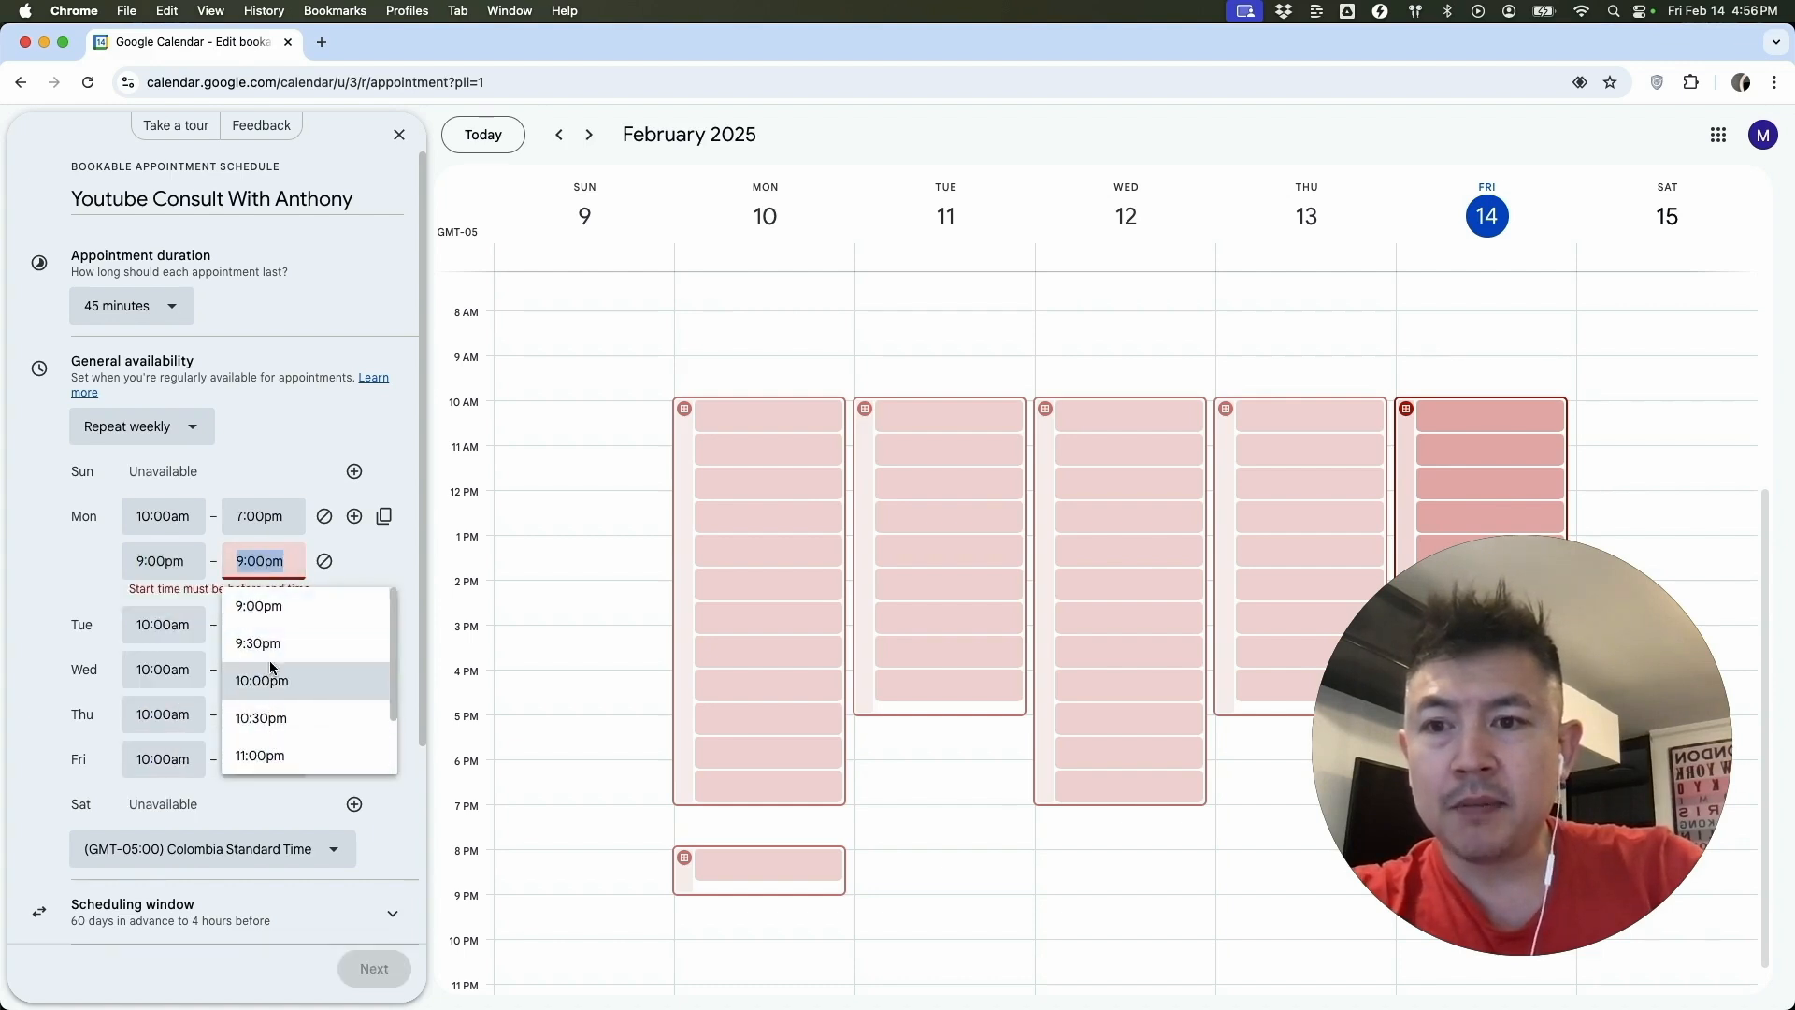
left_click(265, 752)
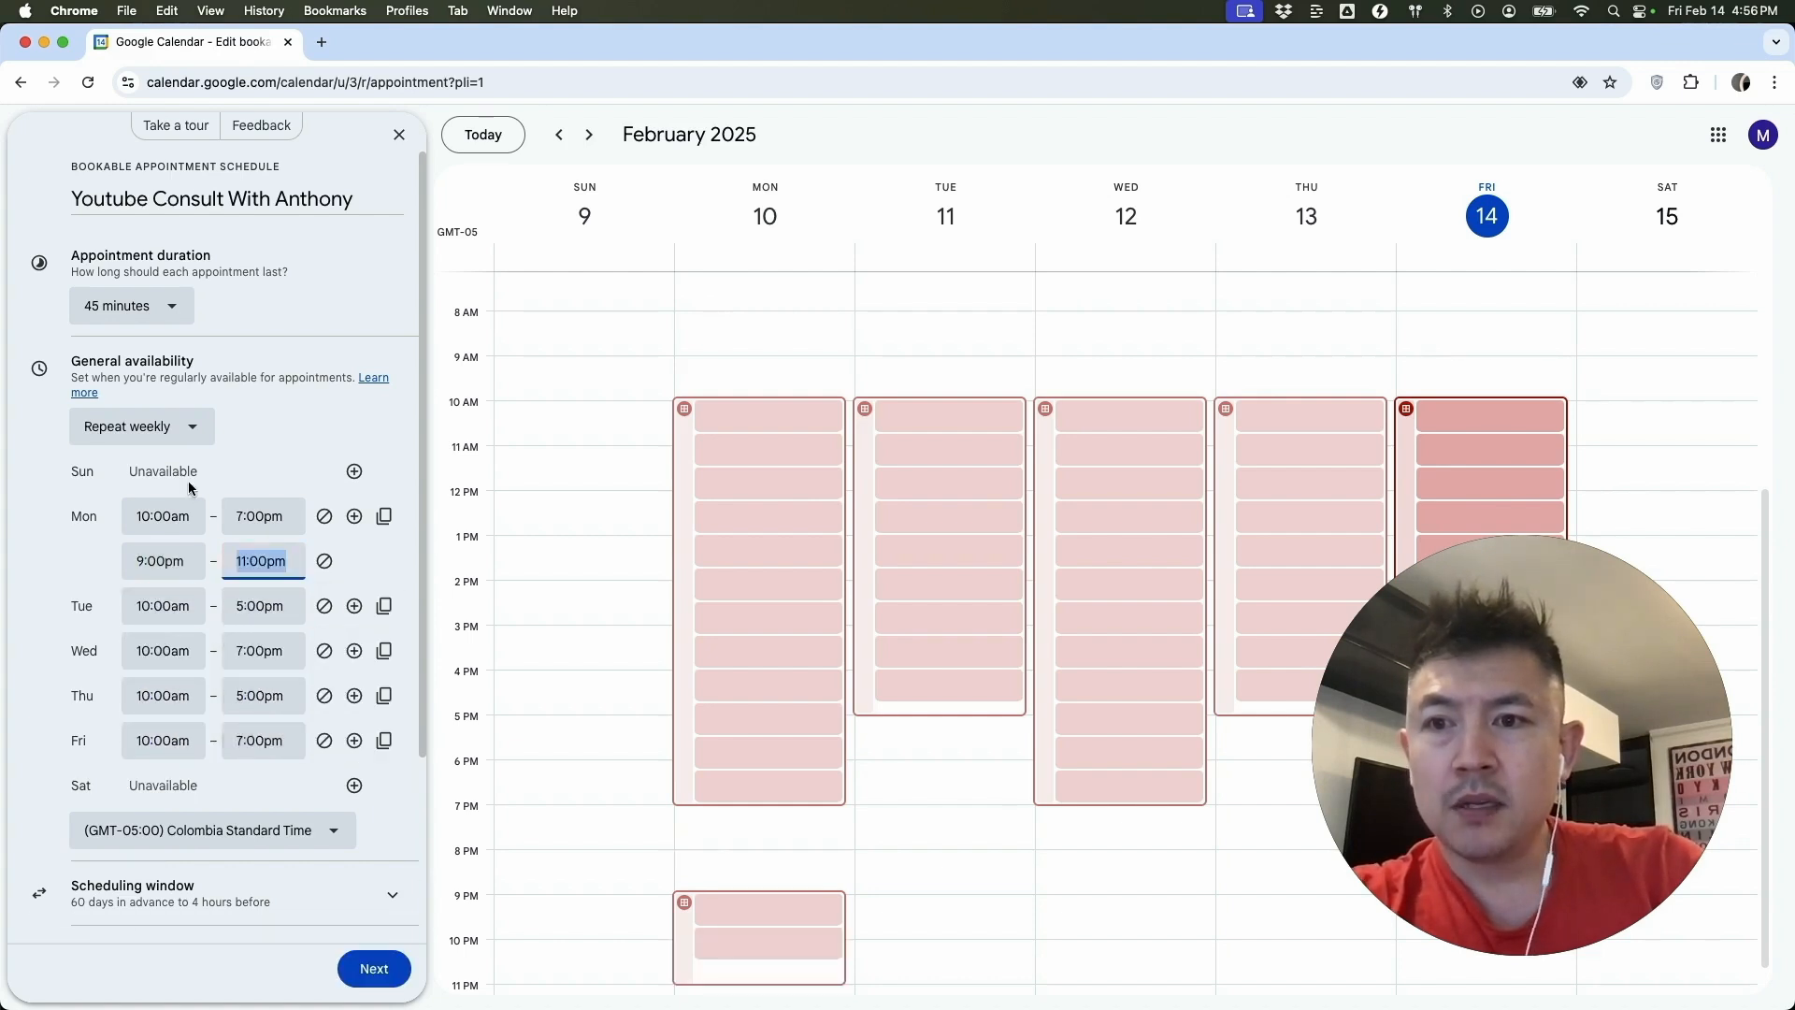
left_click(326, 562)
Step: Change the schedule's time zone to (GMT-08:00) Pacific Time - Los Angeles
scroll(292, 654, "down", 3)
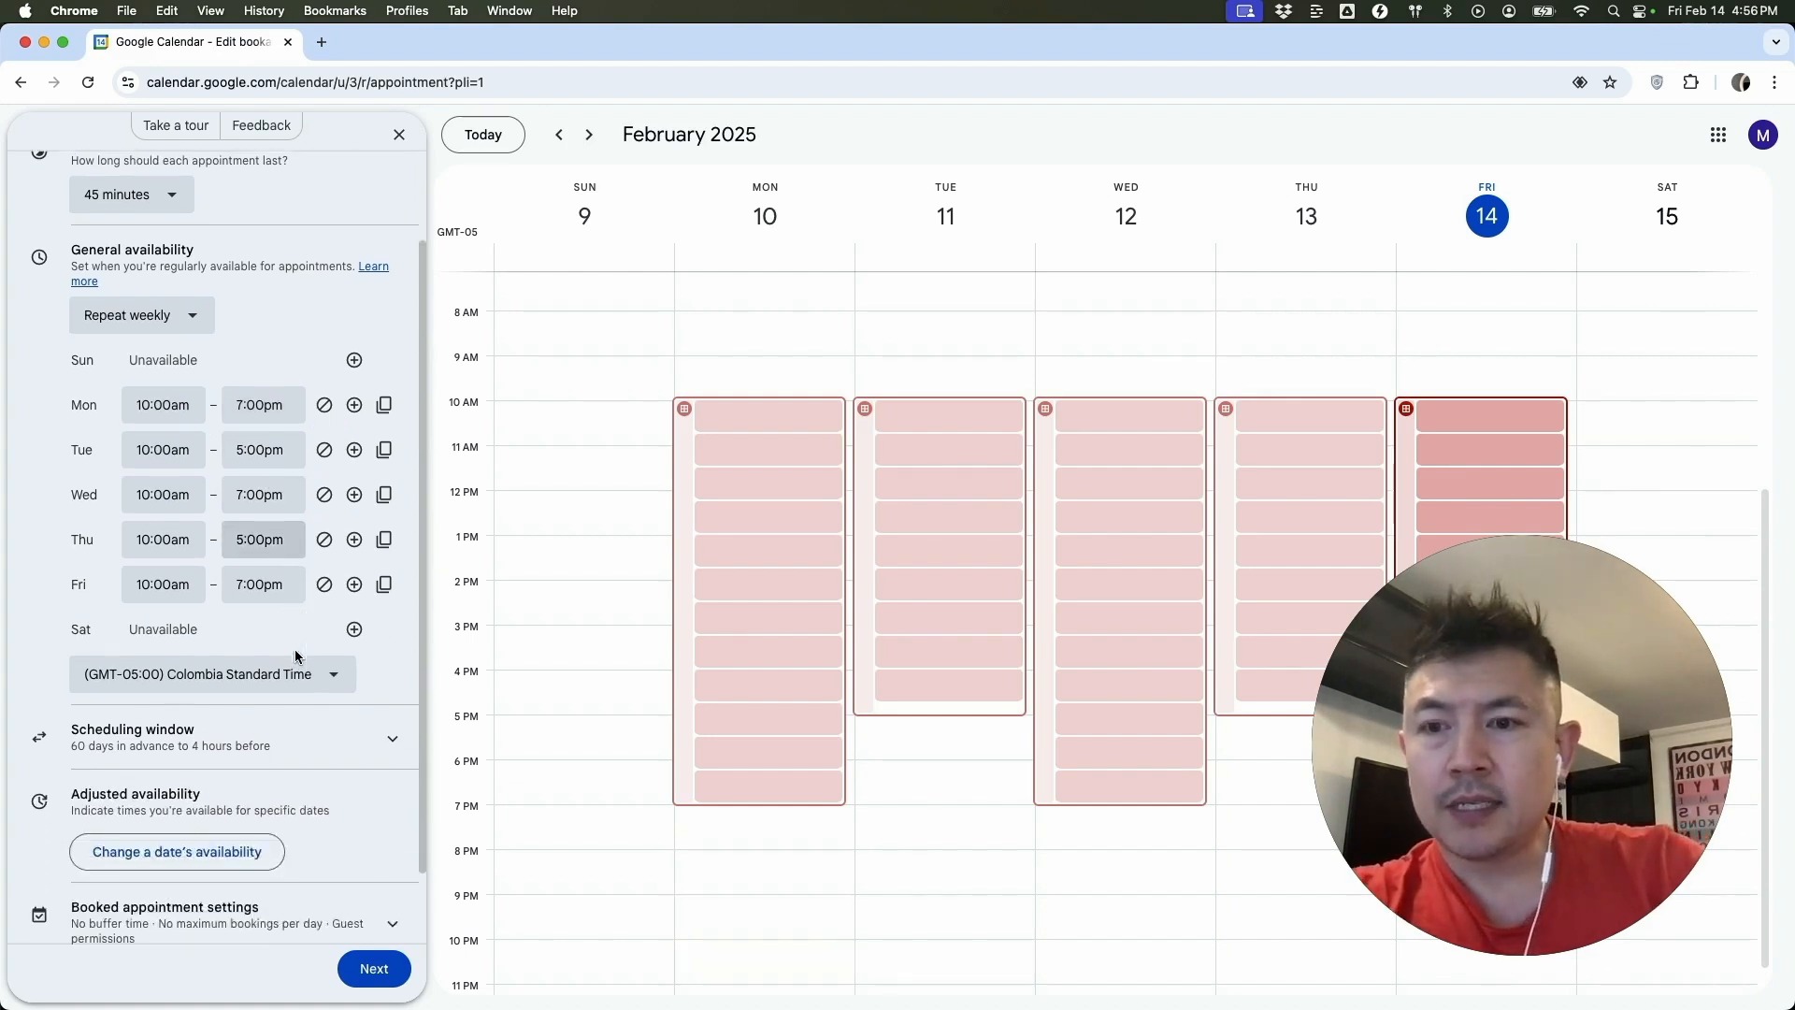
left_click(269, 591)
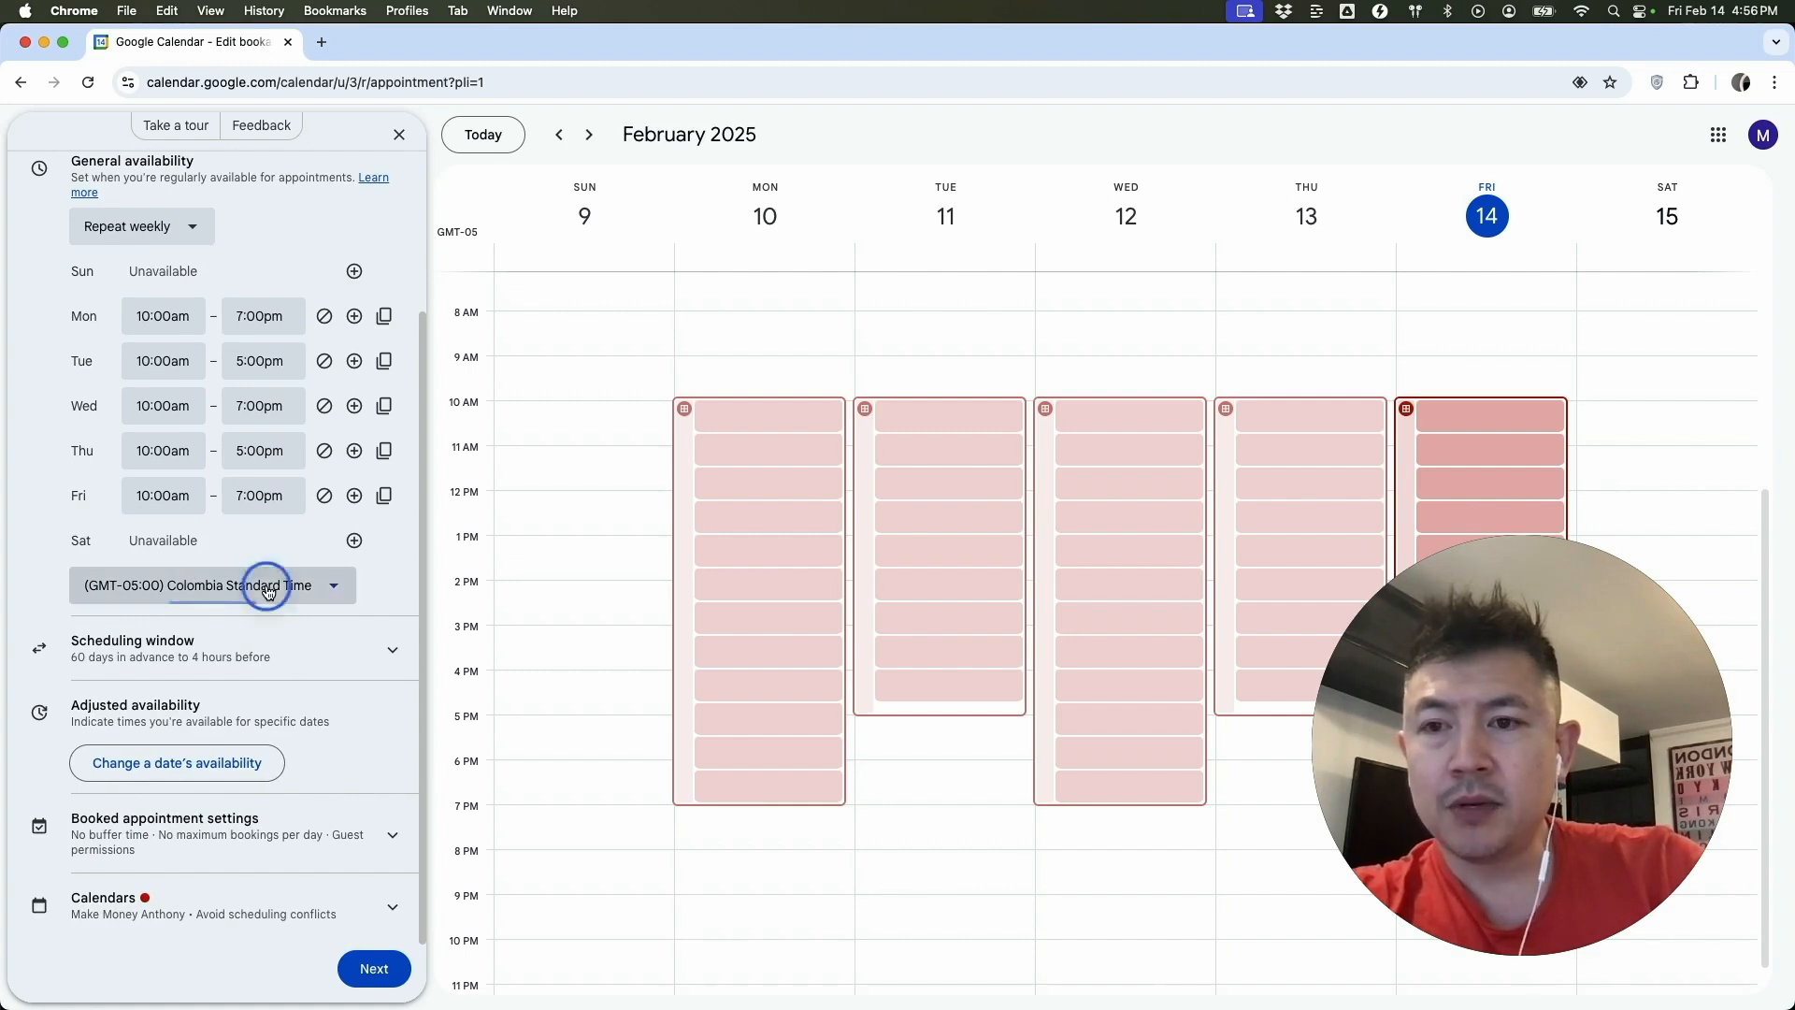
scroll(266, 546, "down", 3)
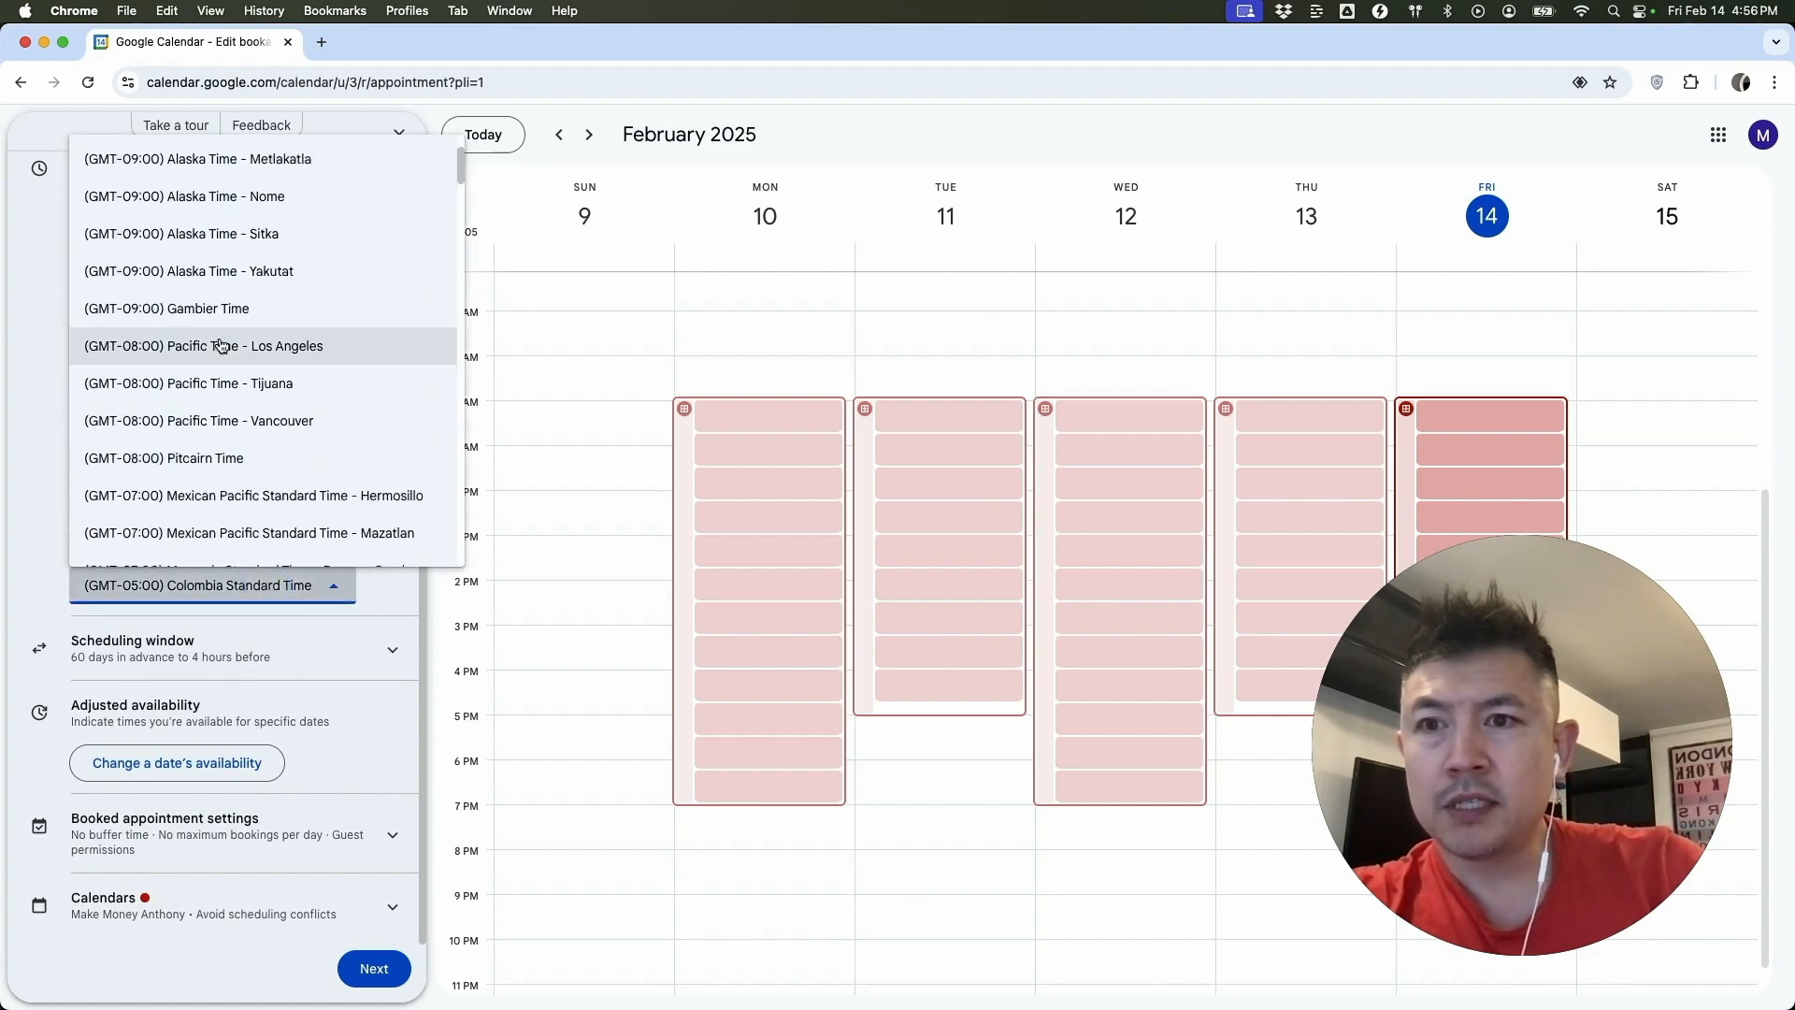
left_click(299, 344)
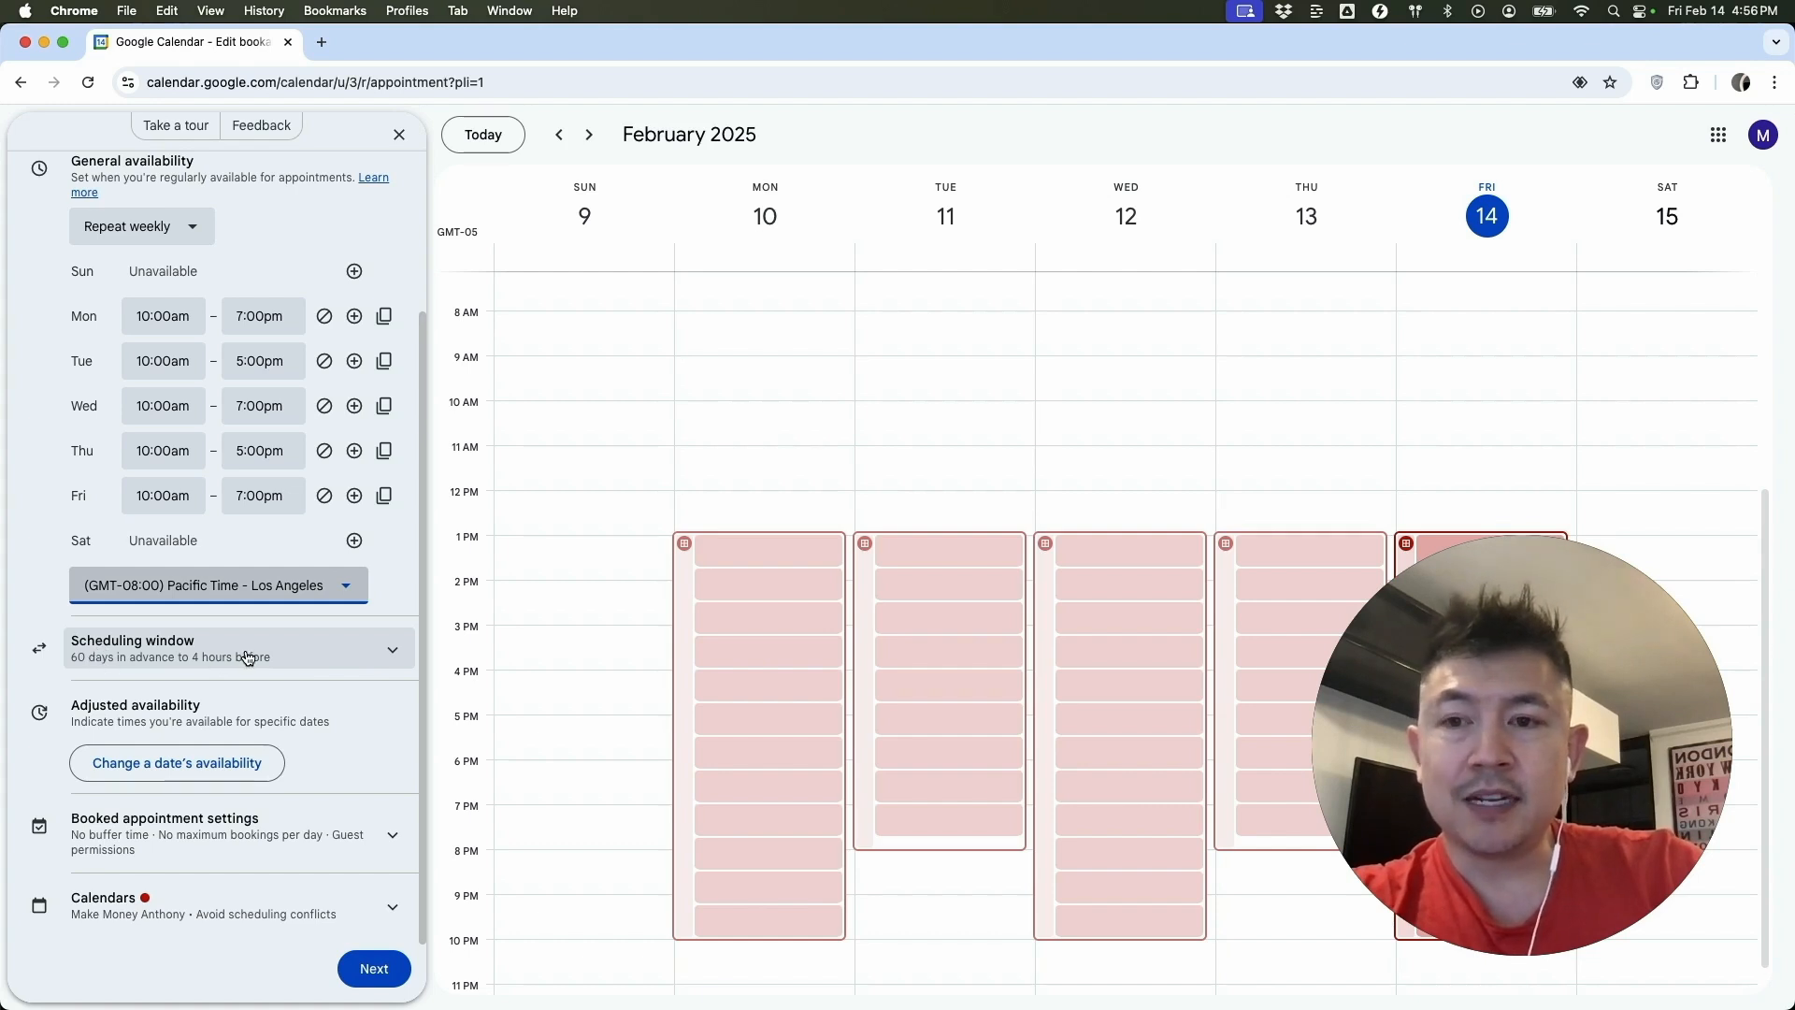
Step: In the scheduling window settings, set the minimum time before an appointment can be booked to 48 hours
left_click(365, 655)
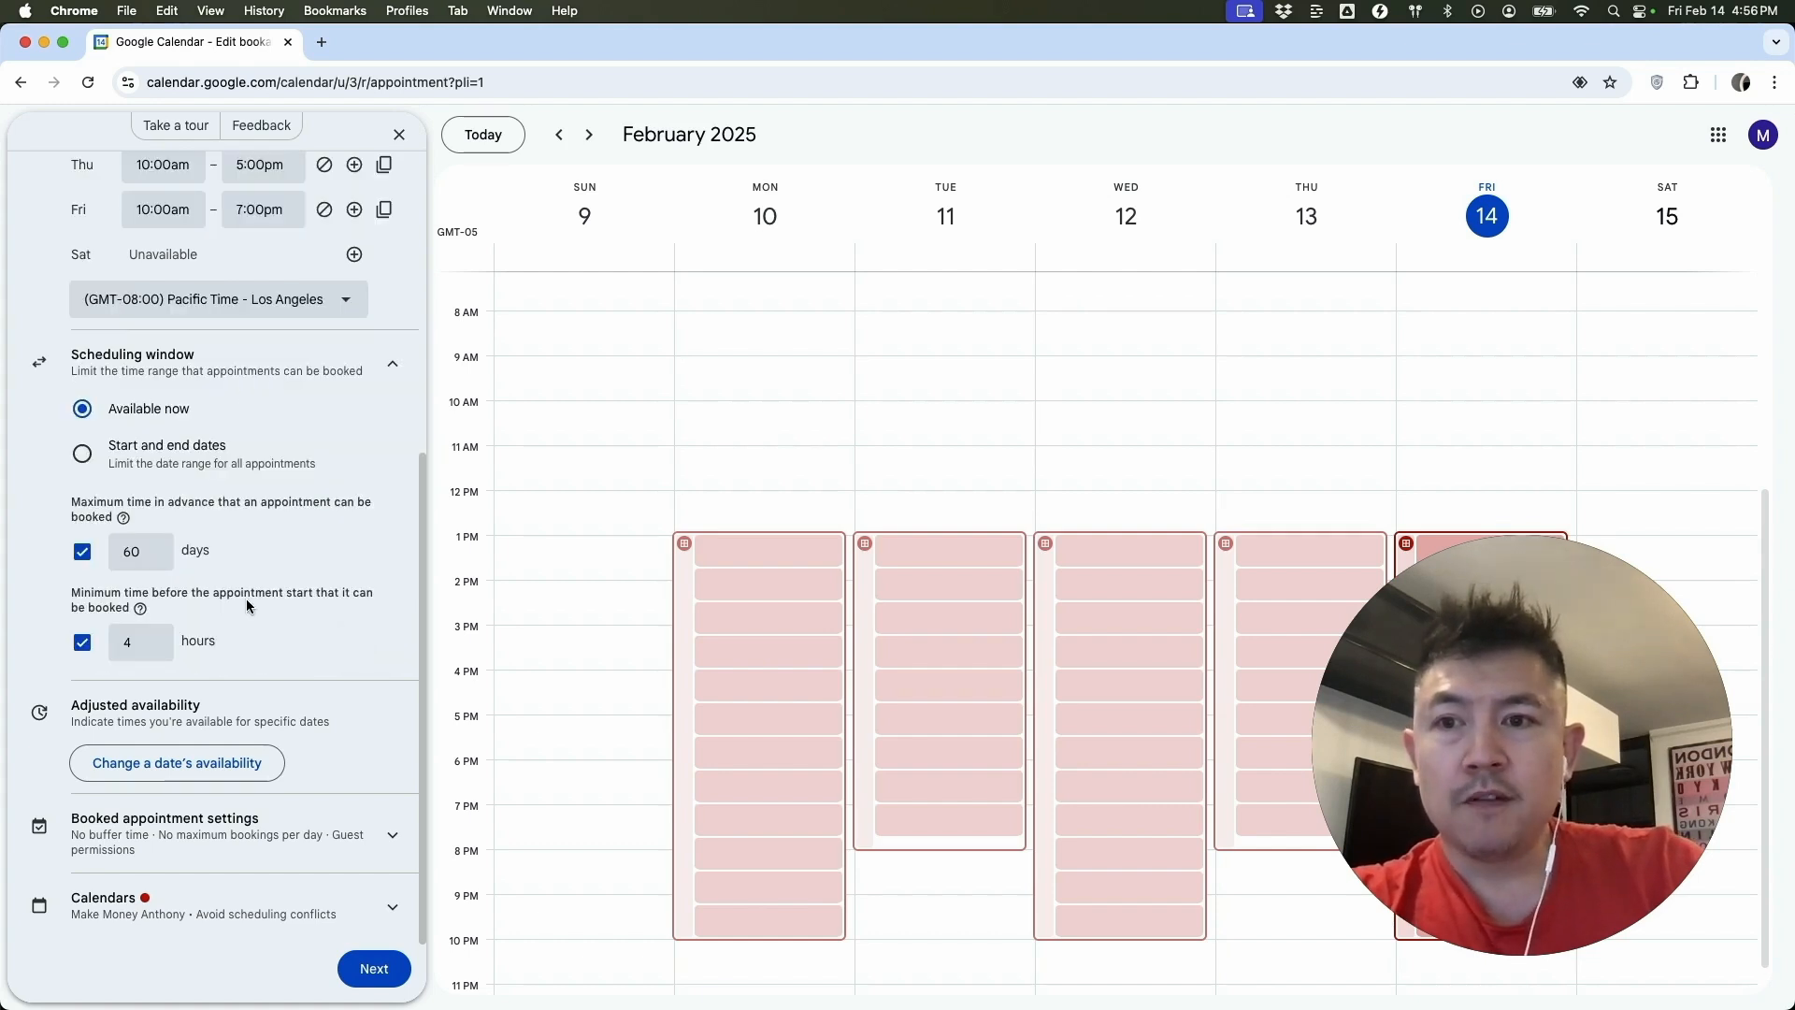
double_click(135, 643)
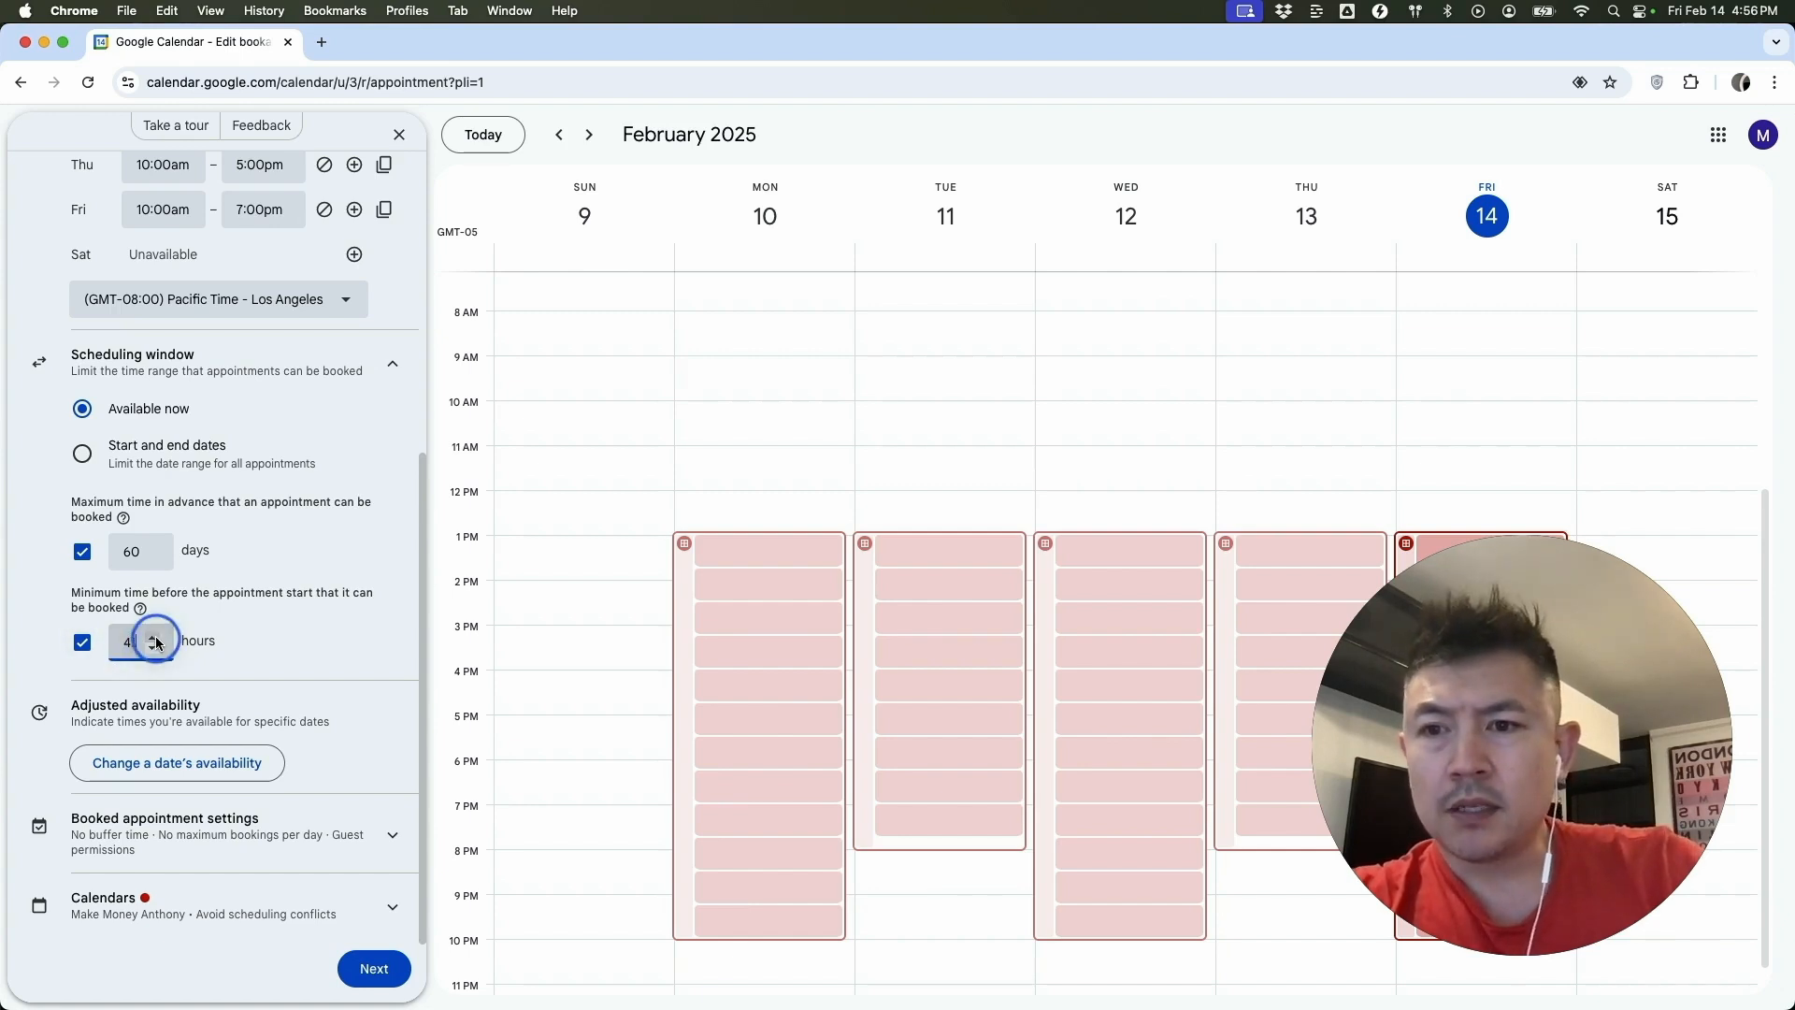
type("45")
double_click(124, 642)
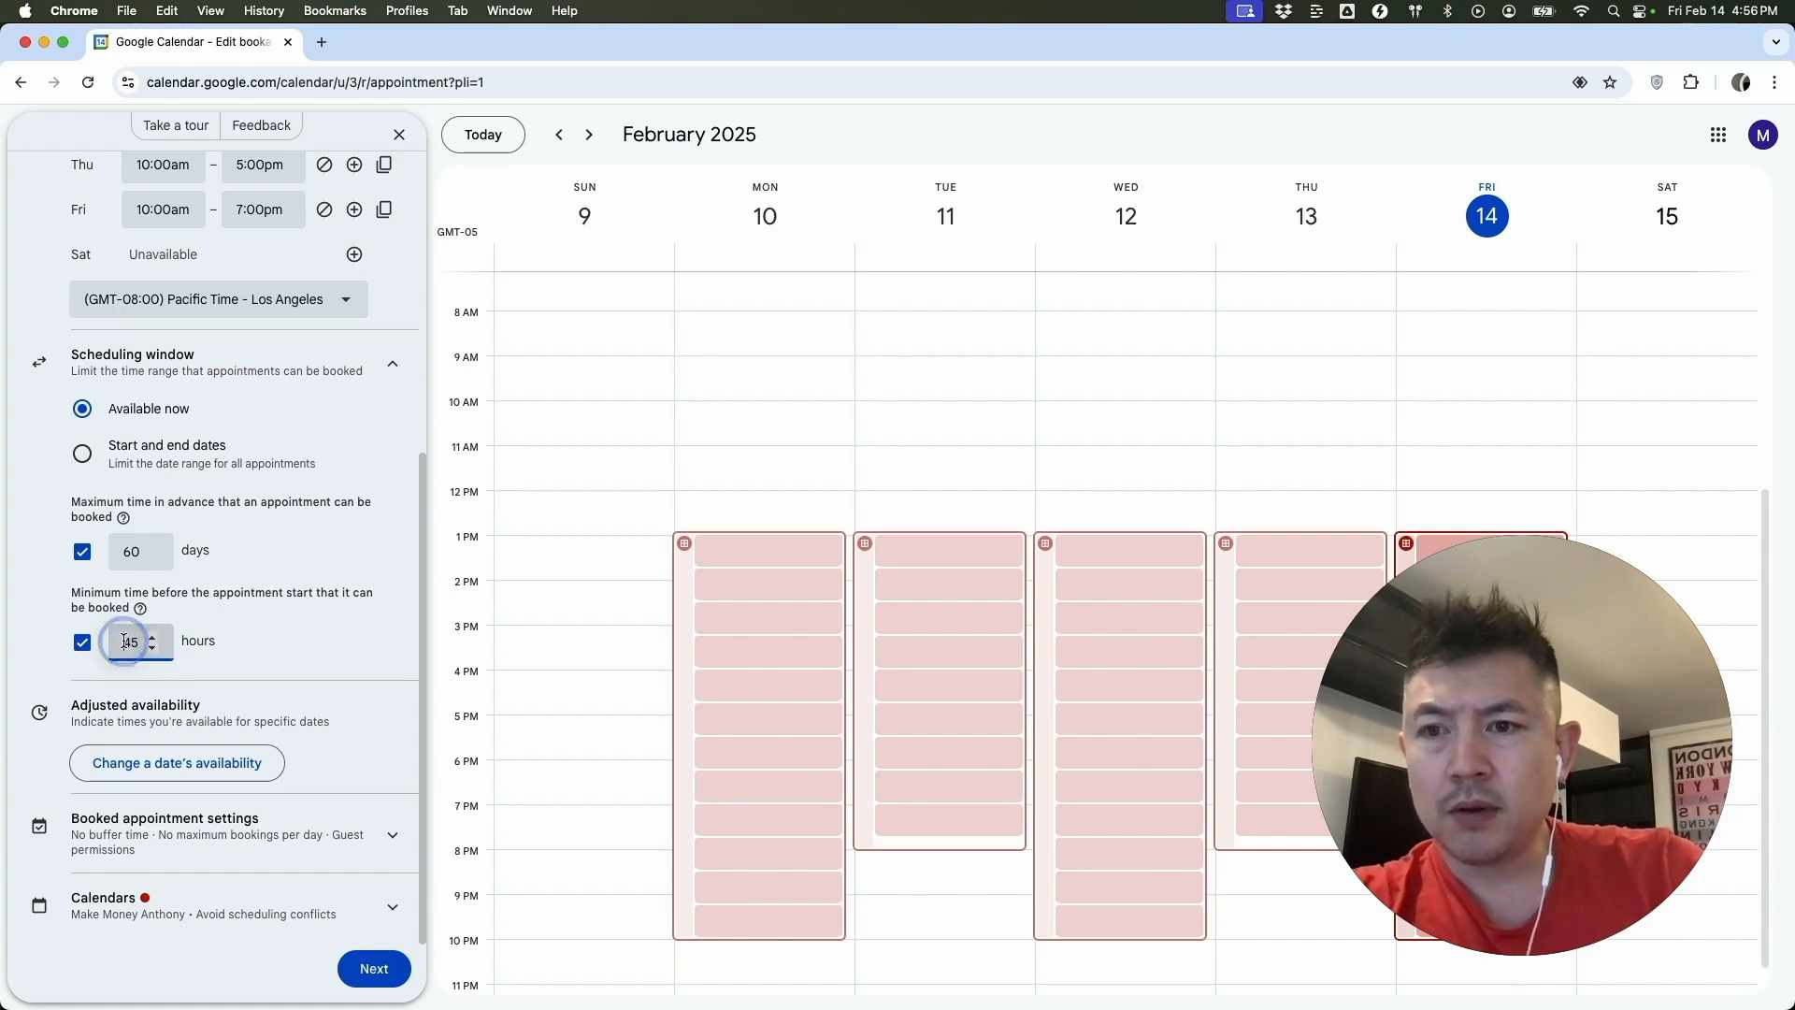
type("48")
left_click(258, 629)
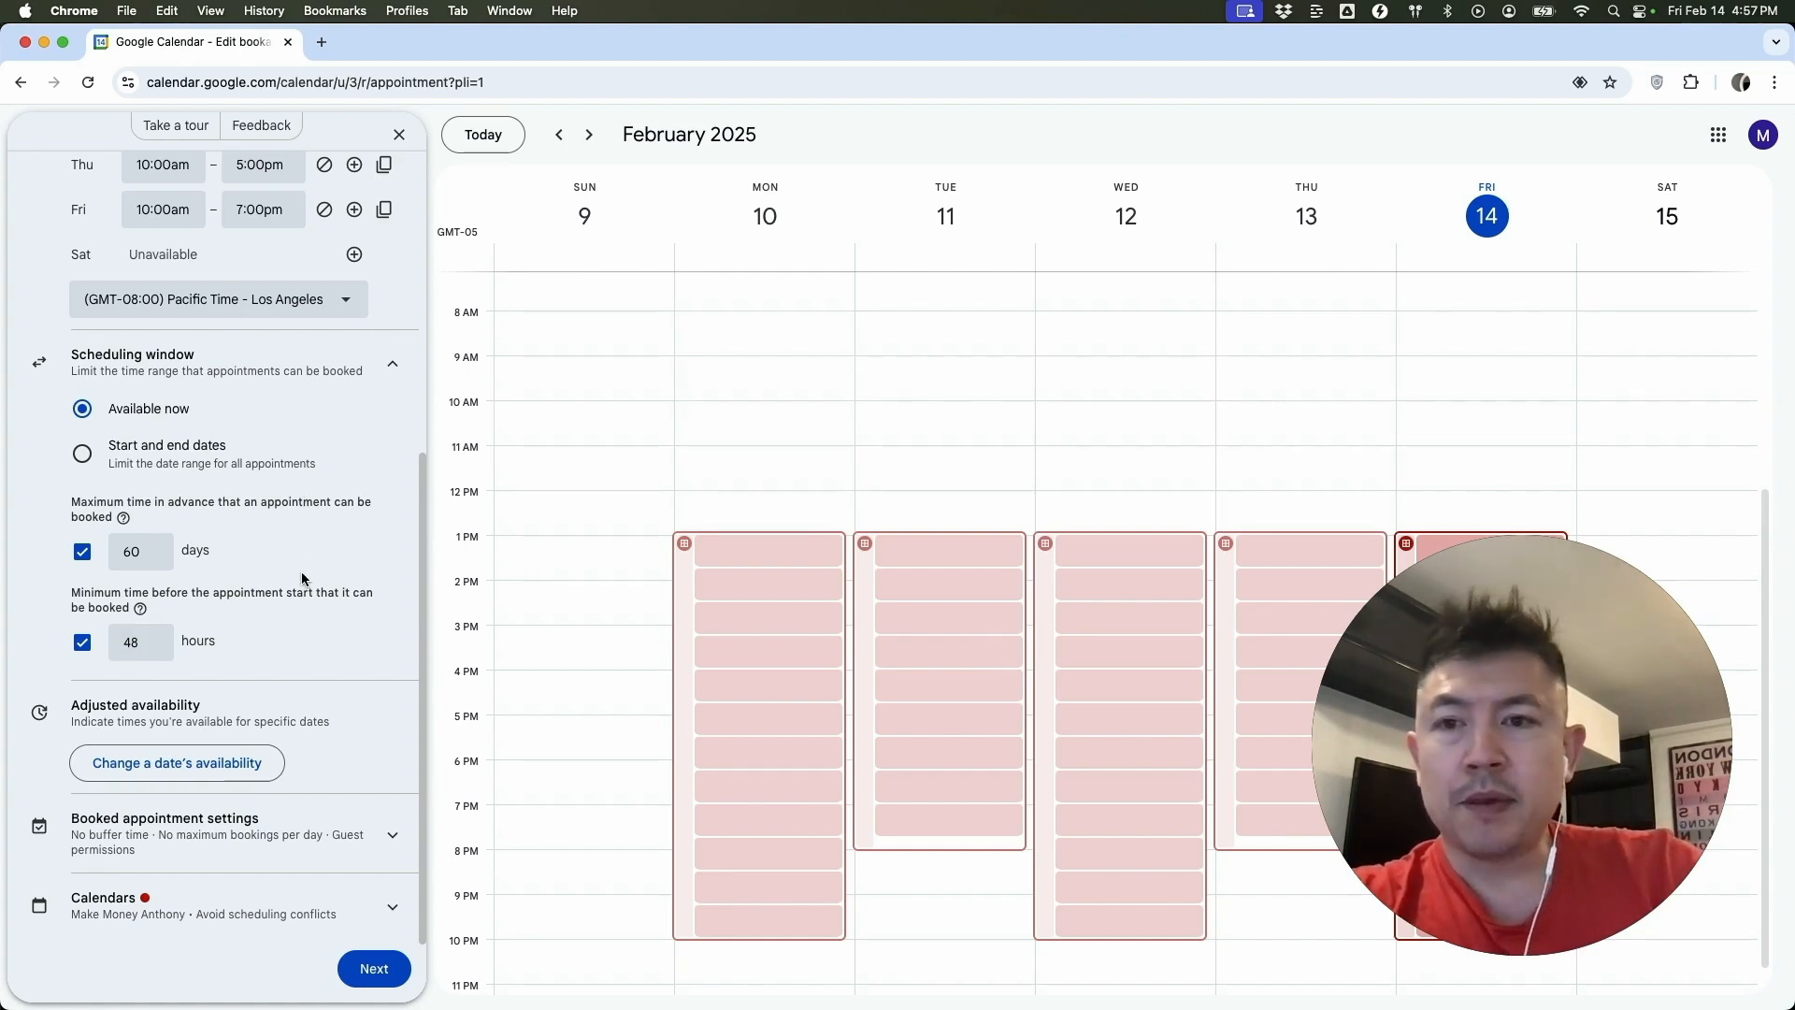
Step: Add an adjusted availability for Feb 20, 2025 and mark that date as unavailable
left_click(241, 771)
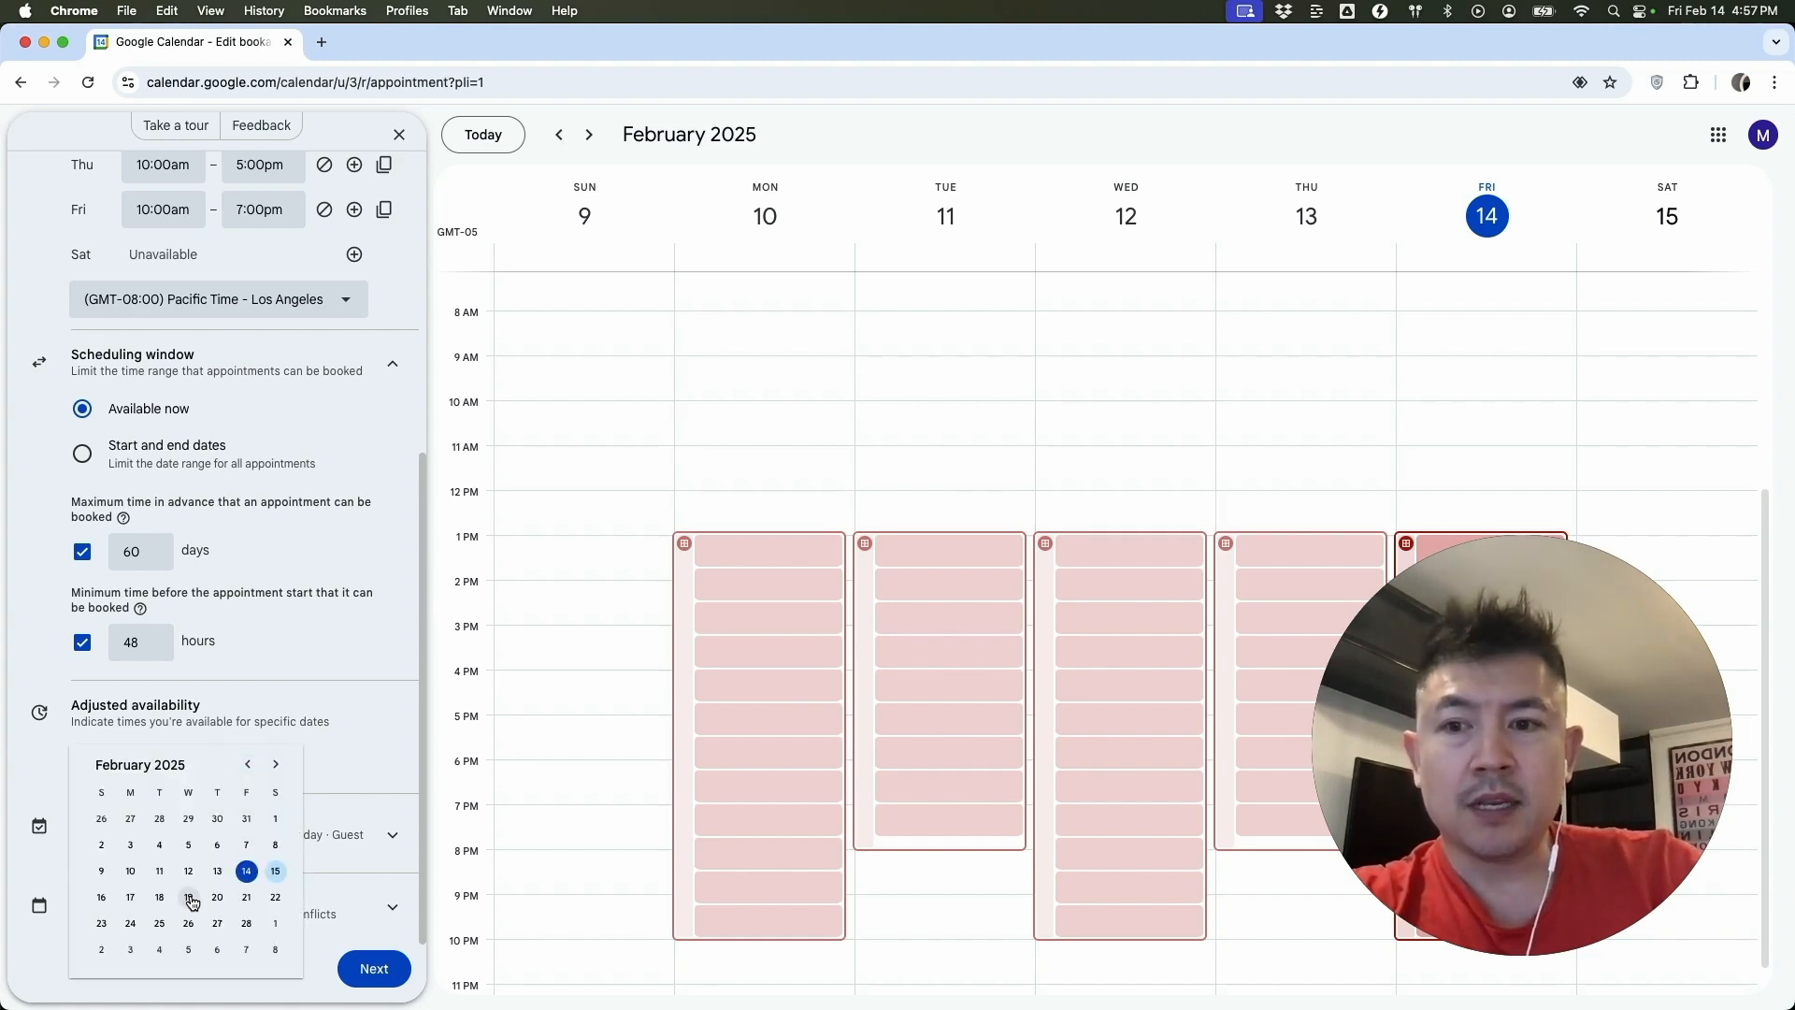
left_click(215, 900)
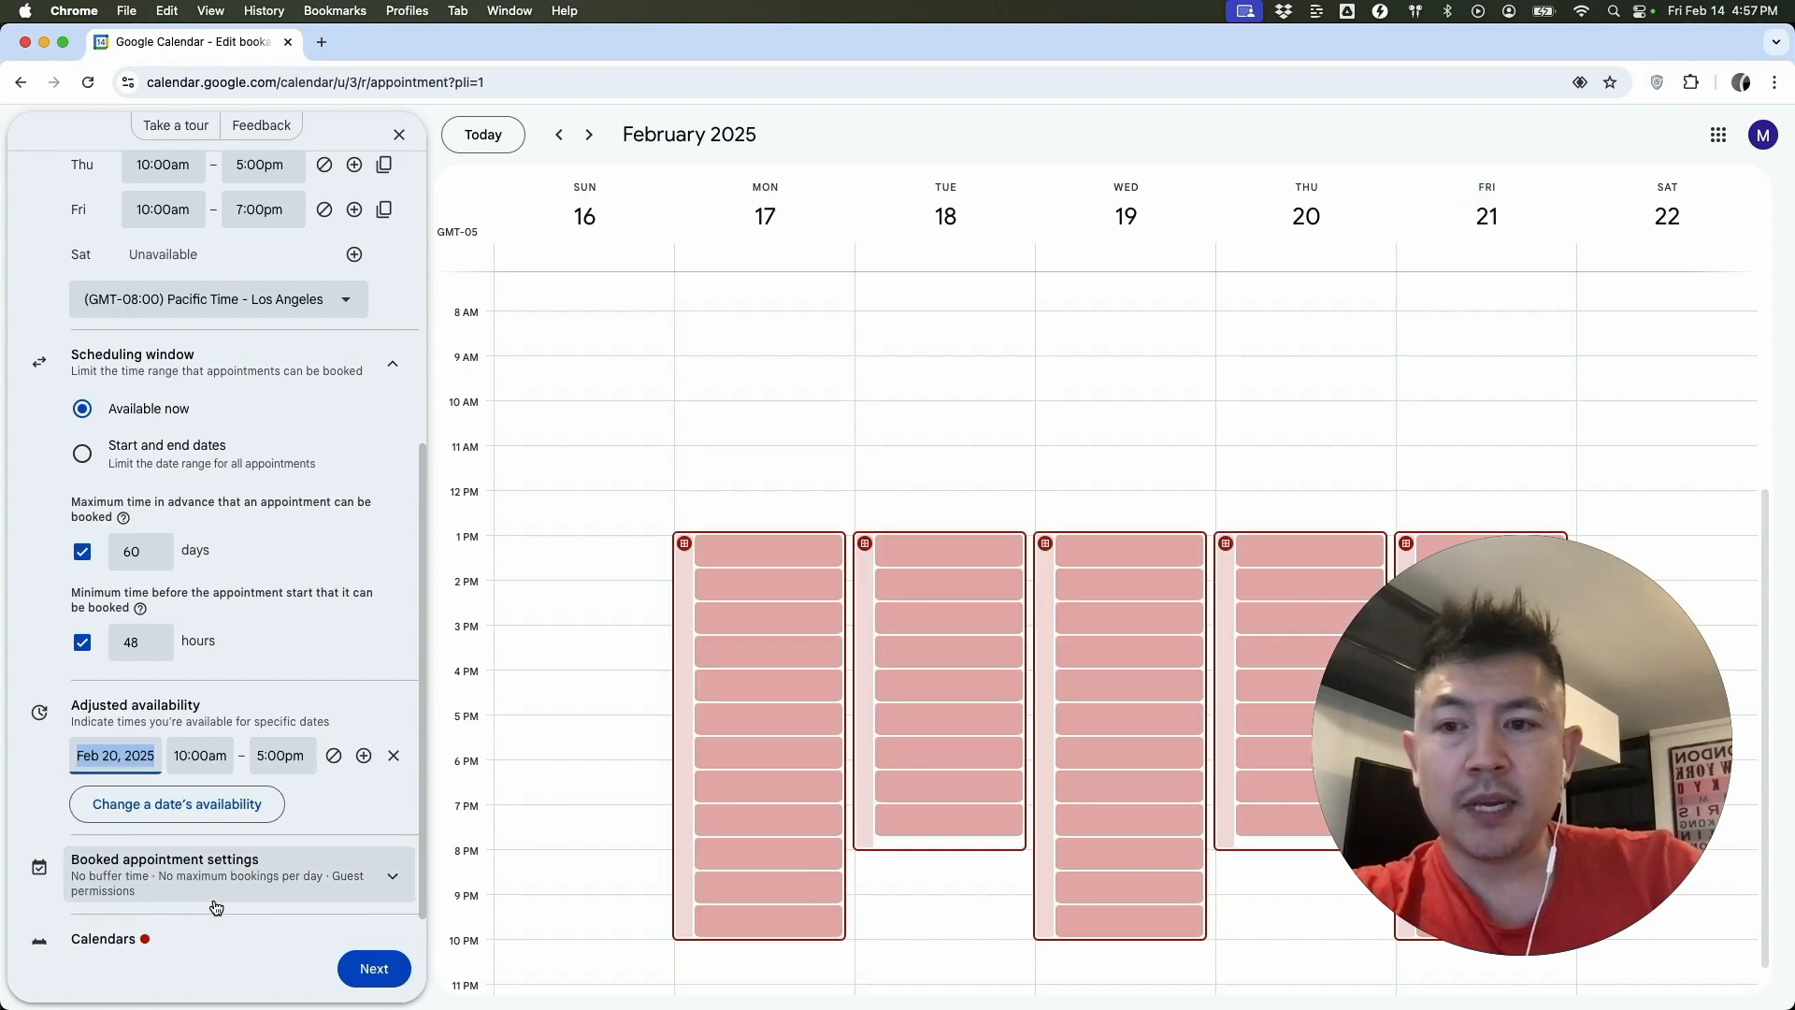
left_click(334, 755)
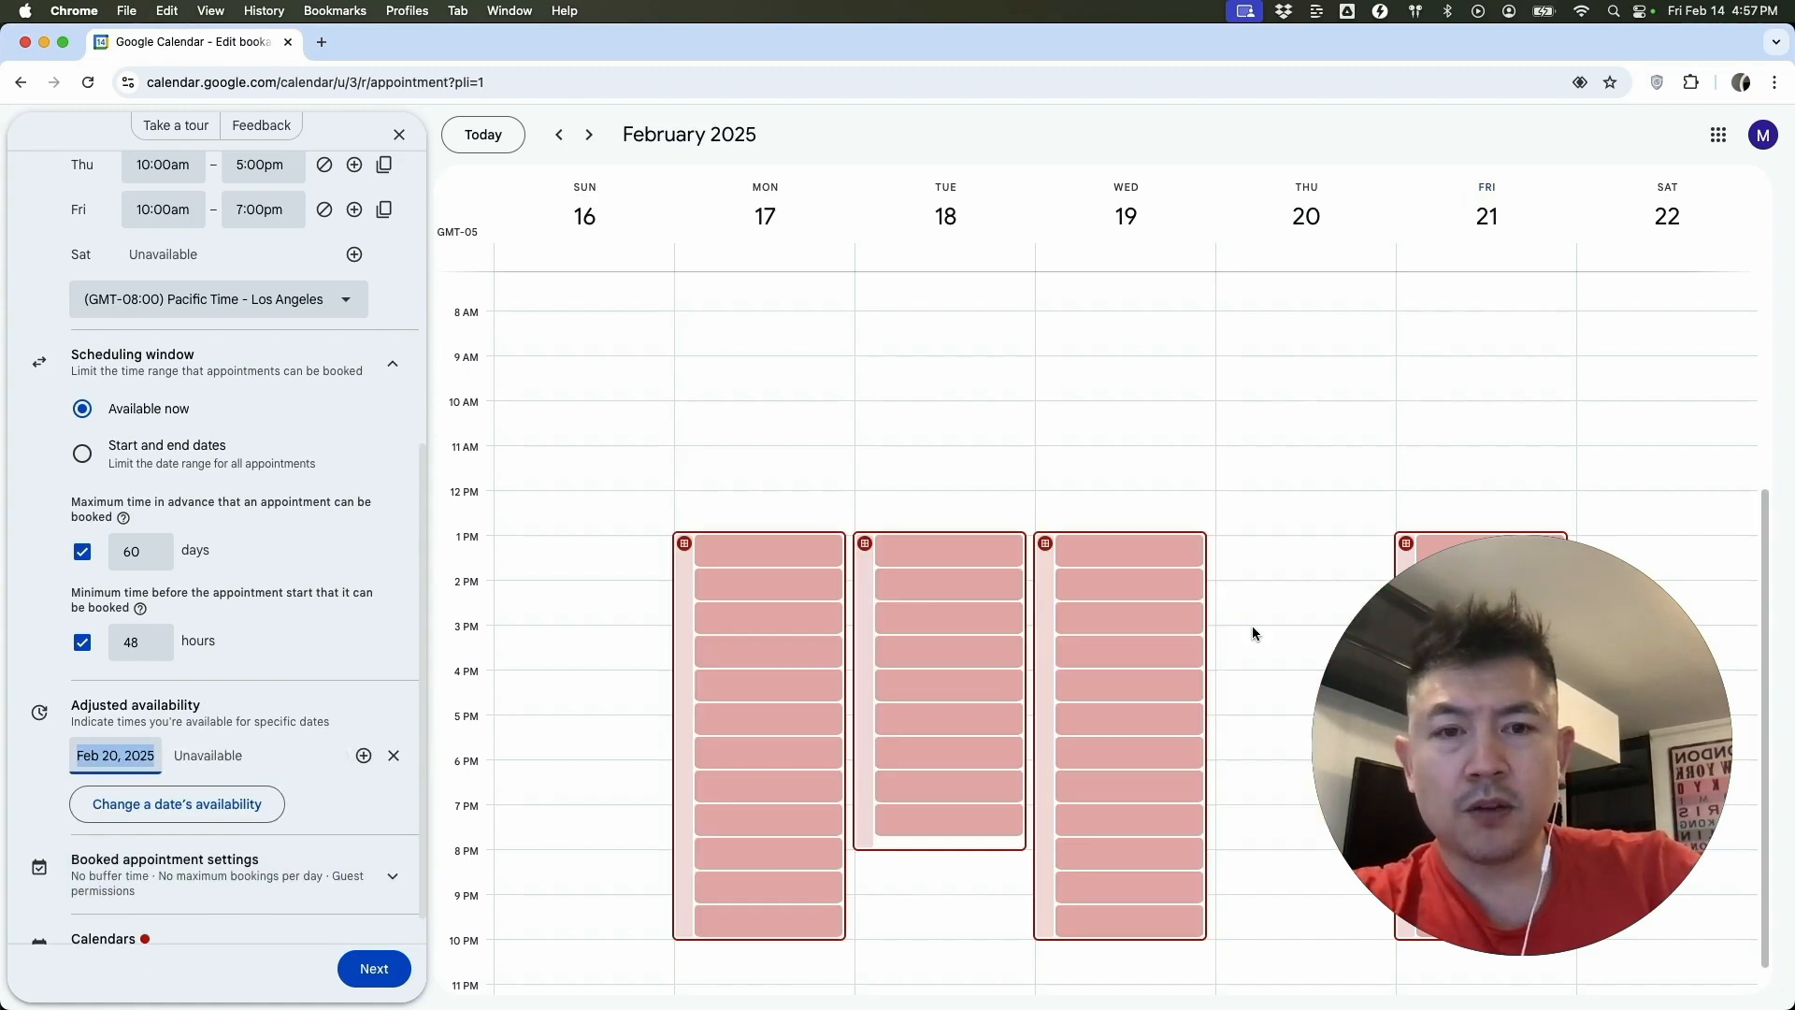
Step: In the booked appointment settings, enable a buffer time of 30 minutes between appointment slots
scroll(301, 558, "down", 1)
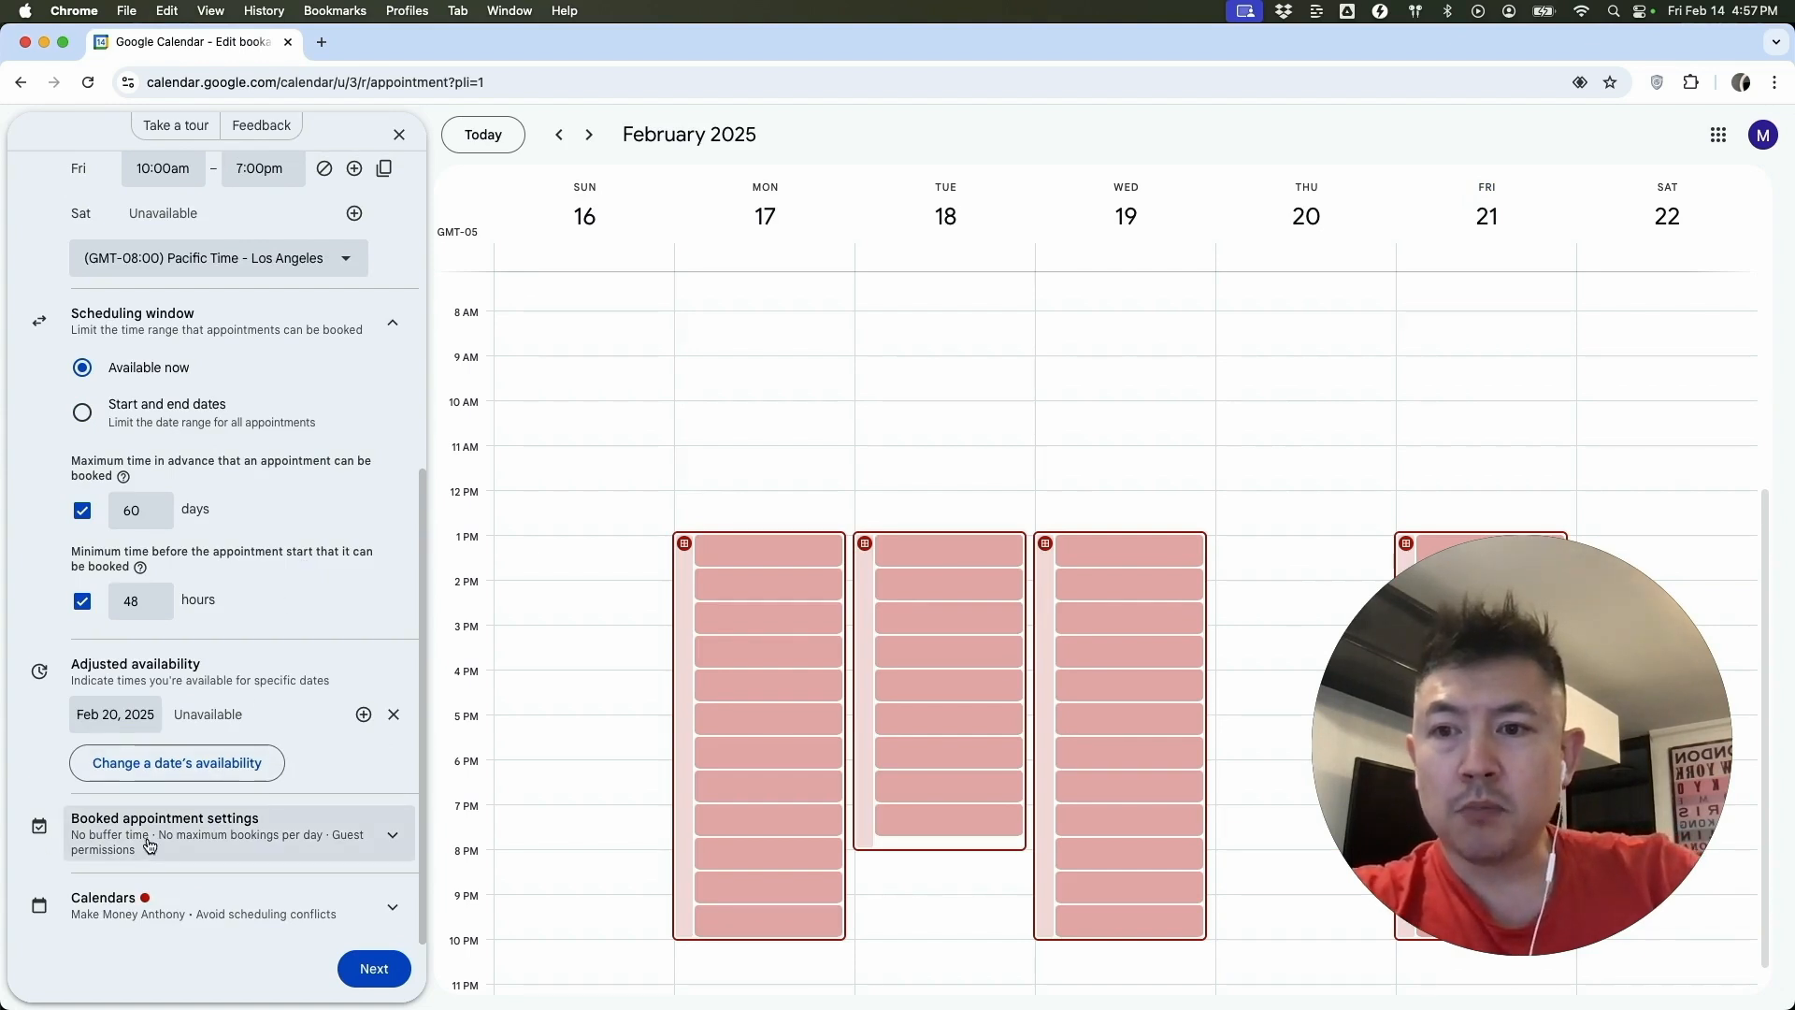
left_click(395, 837)
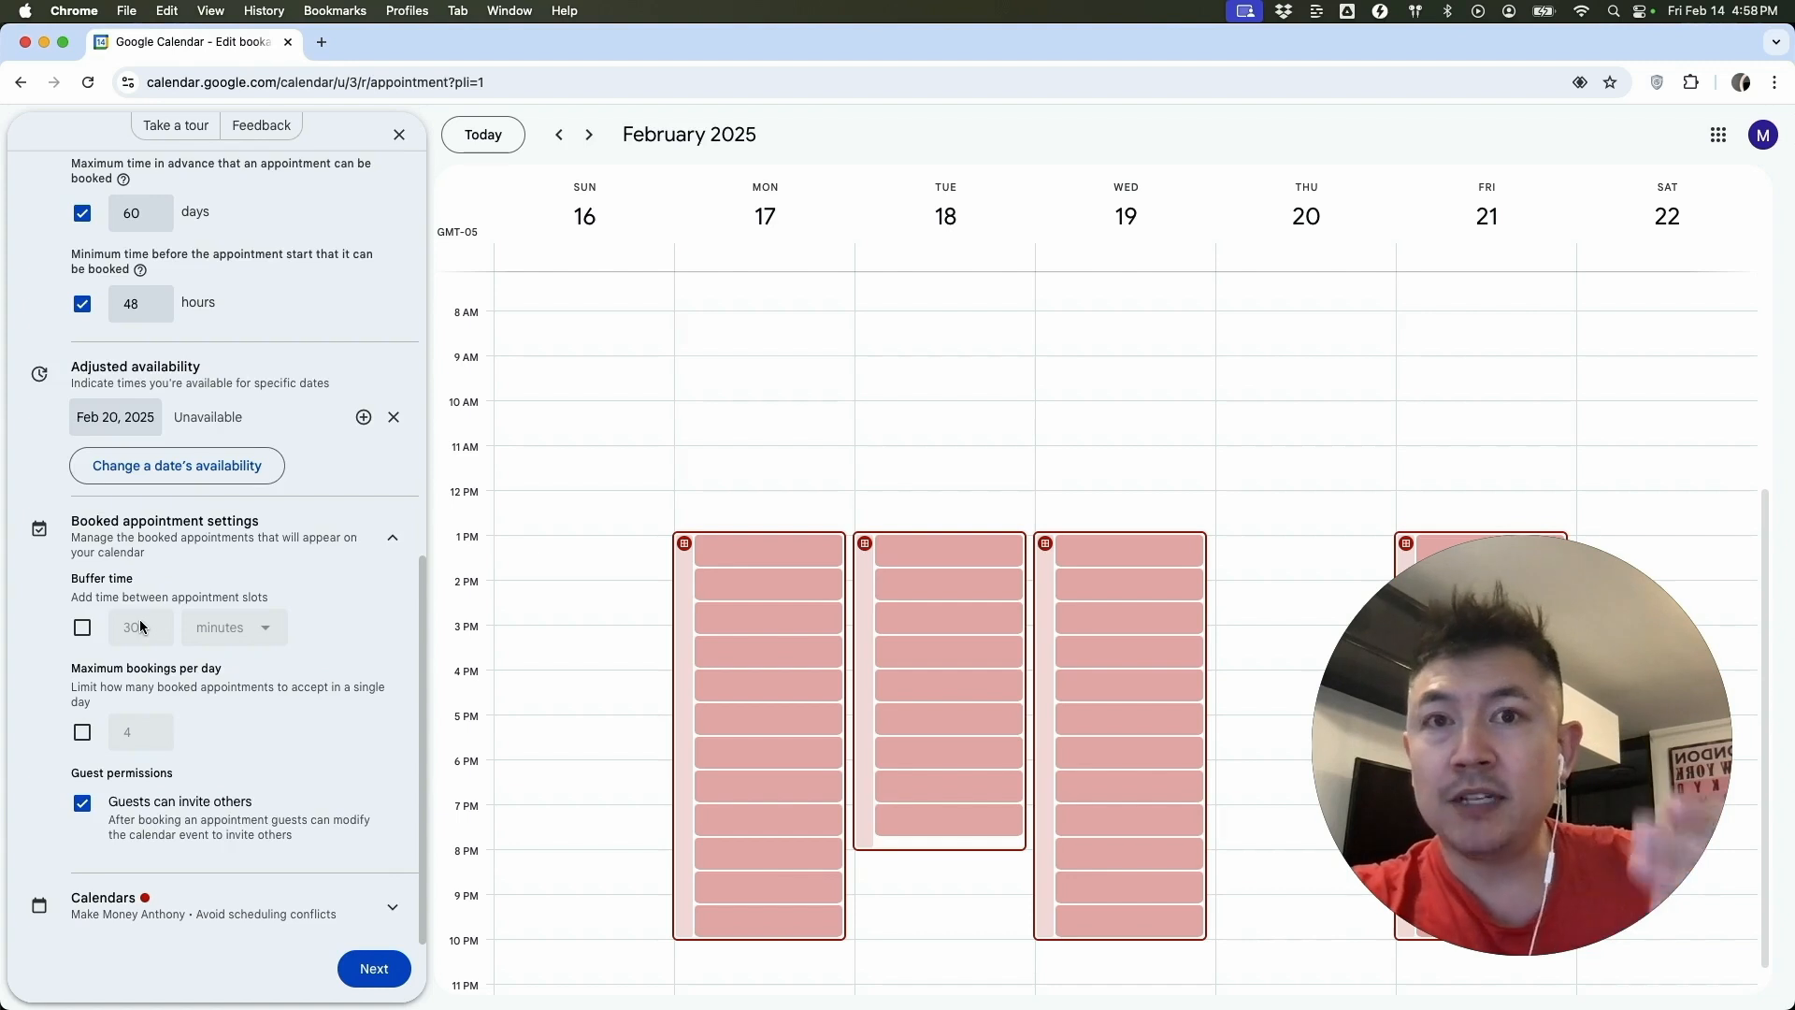
left_click(82, 628)
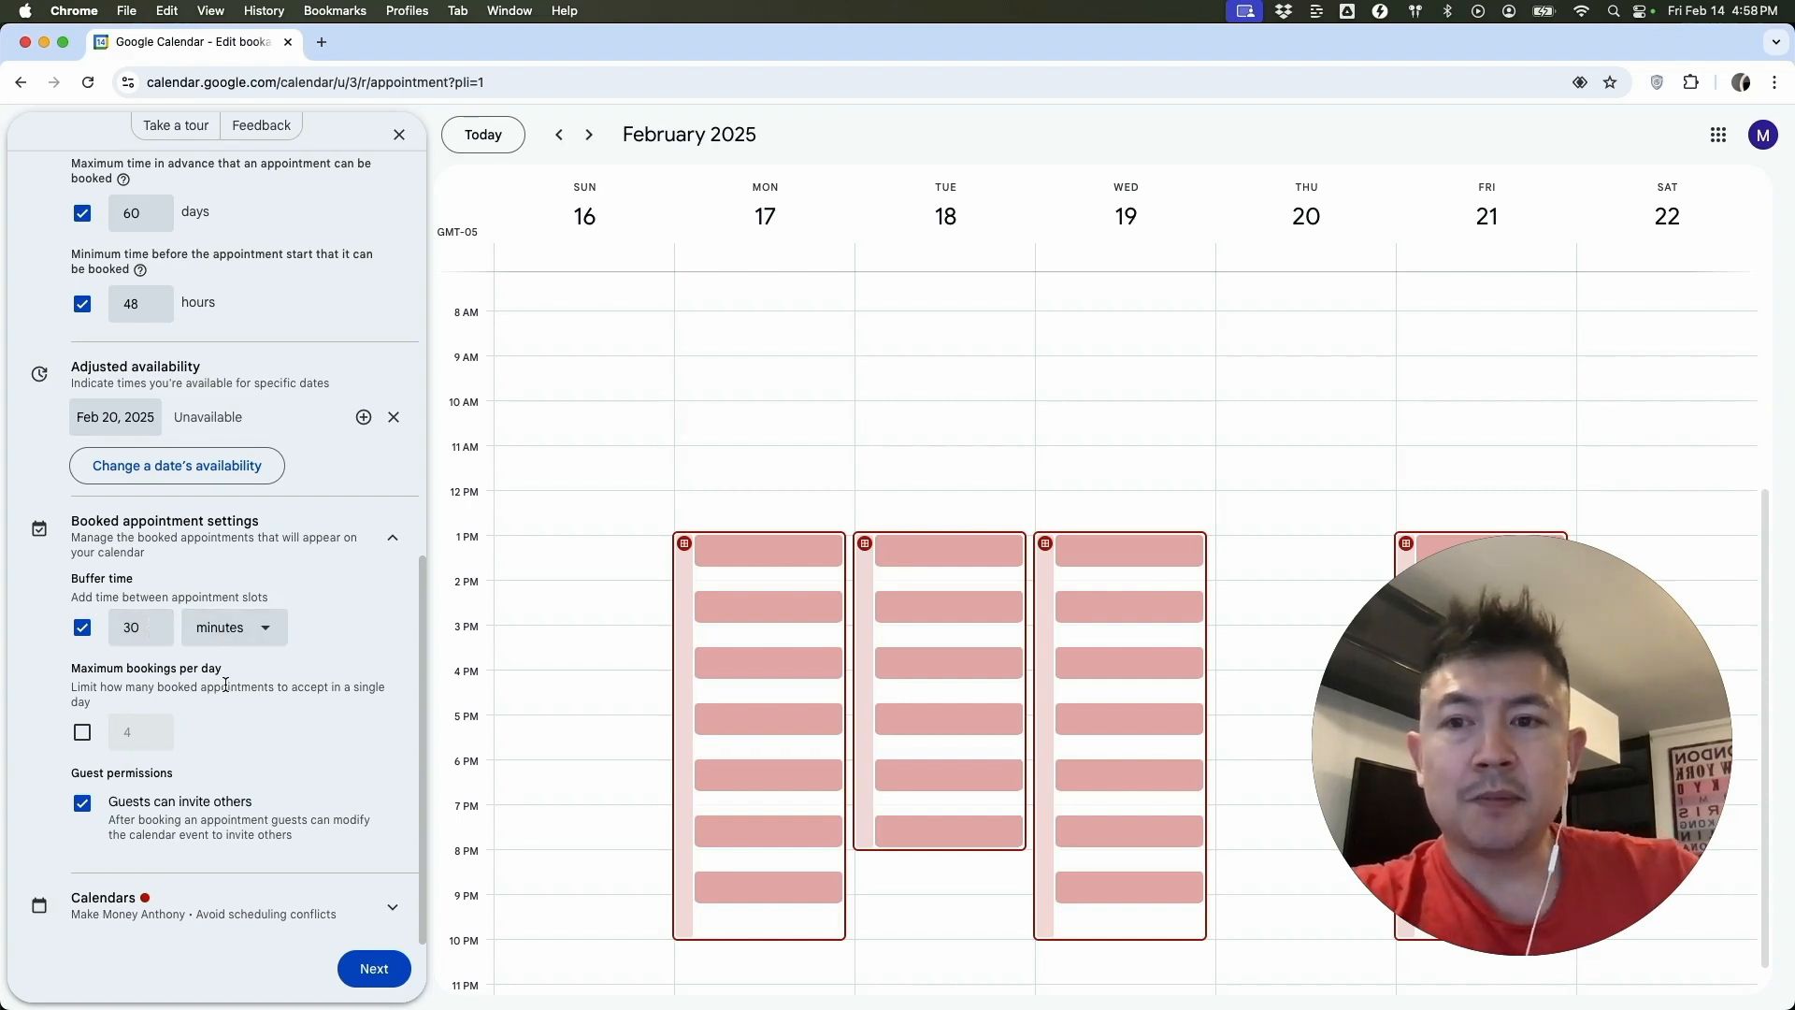
Step: Enable the maximum bookings per day limit and set it to 1
left_click(82, 732)
left_click(153, 739)
left_click(152, 739)
left_click(153, 739)
left_click(310, 687)
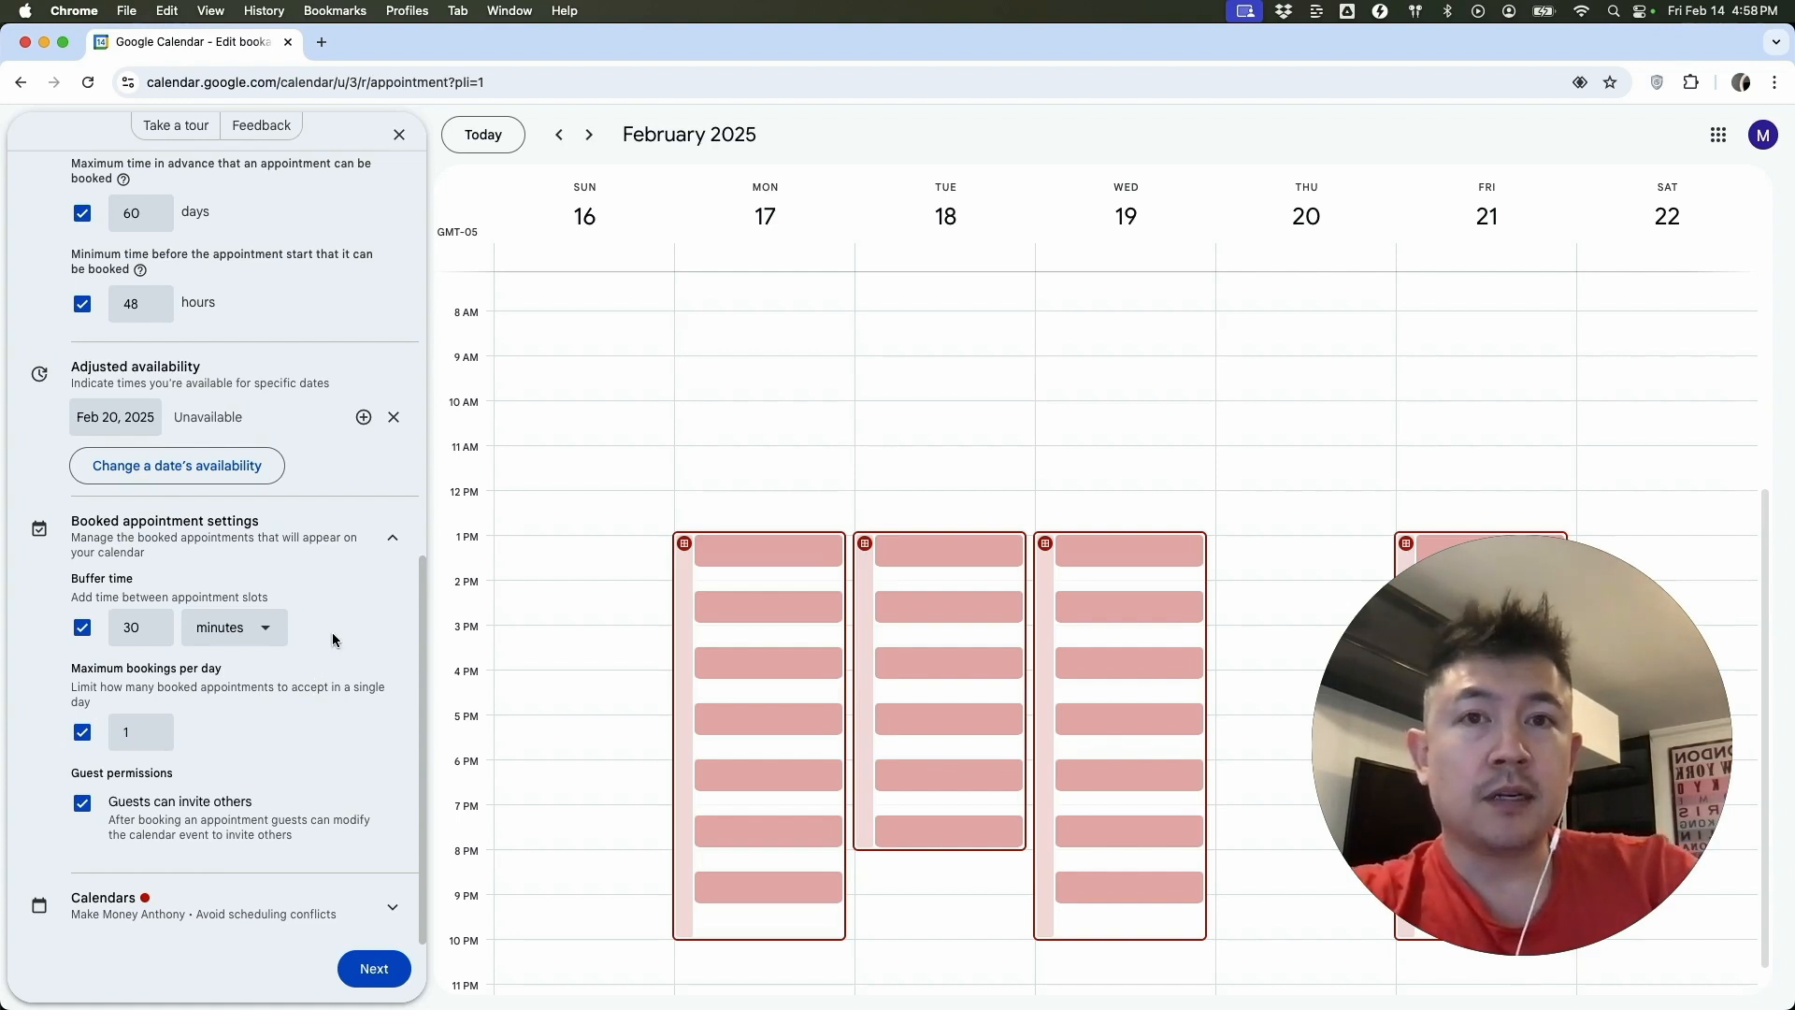
left_click(83, 803)
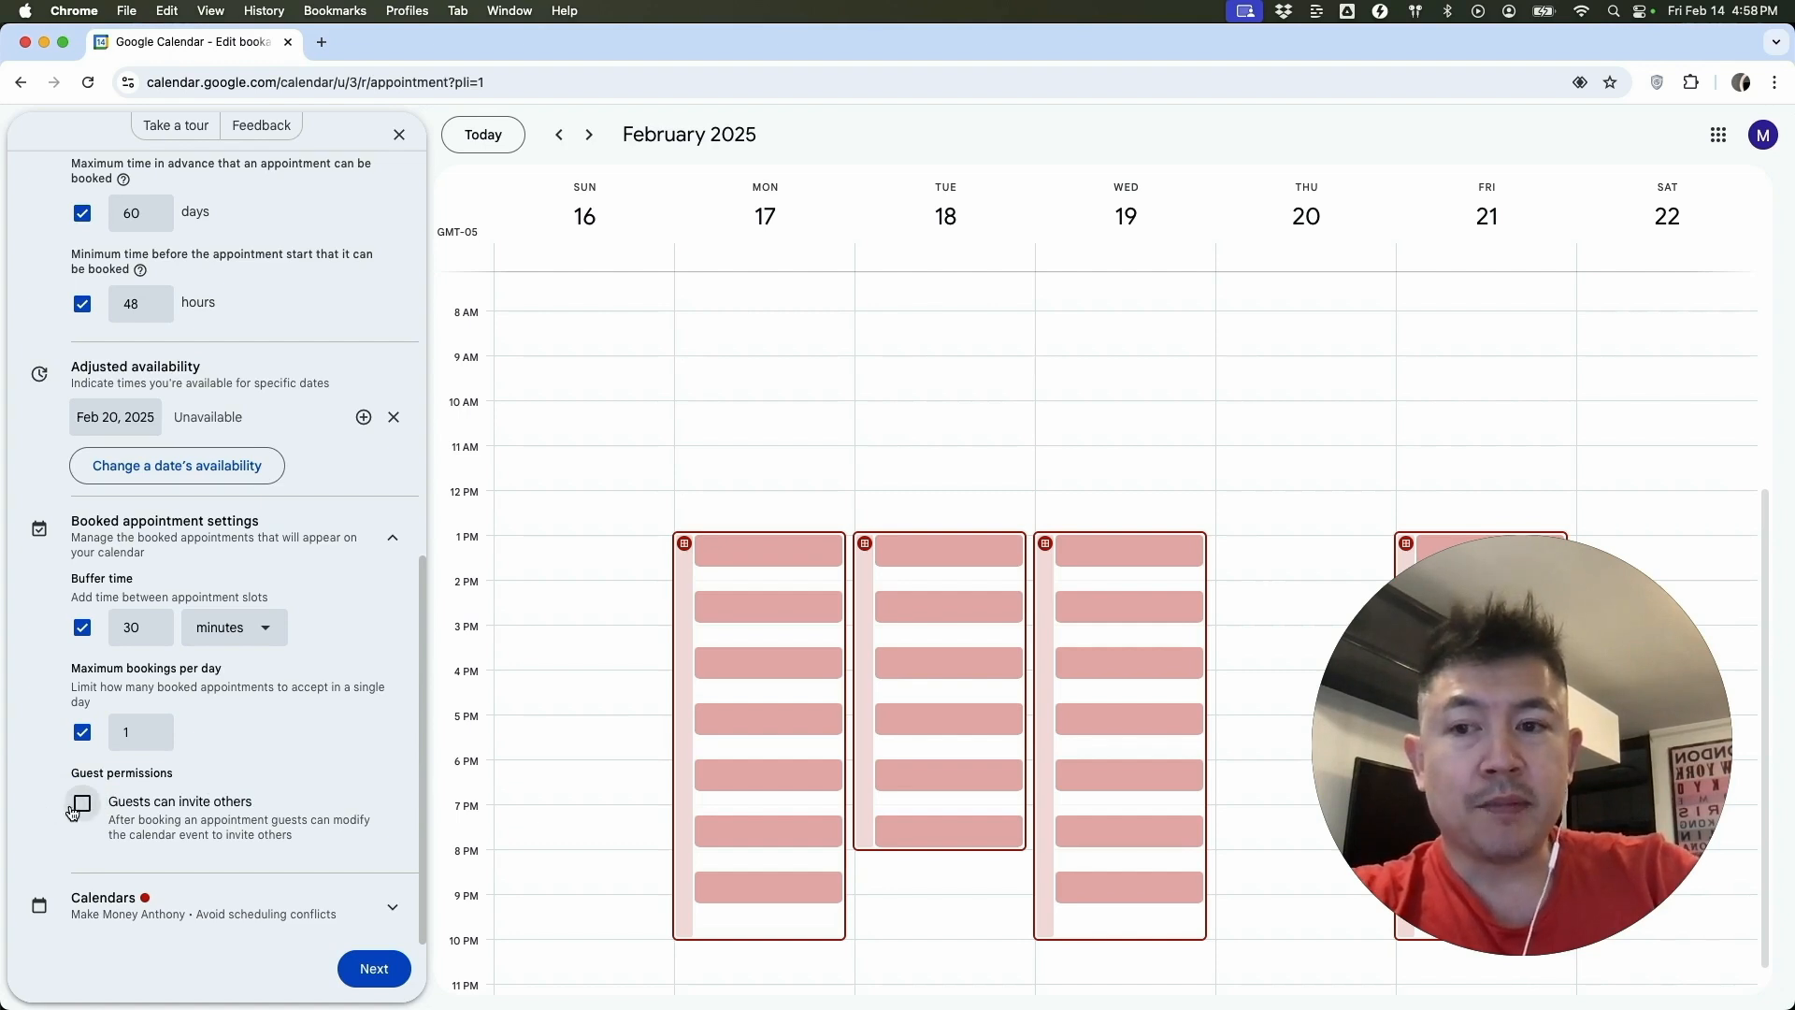
left_click(86, 808)
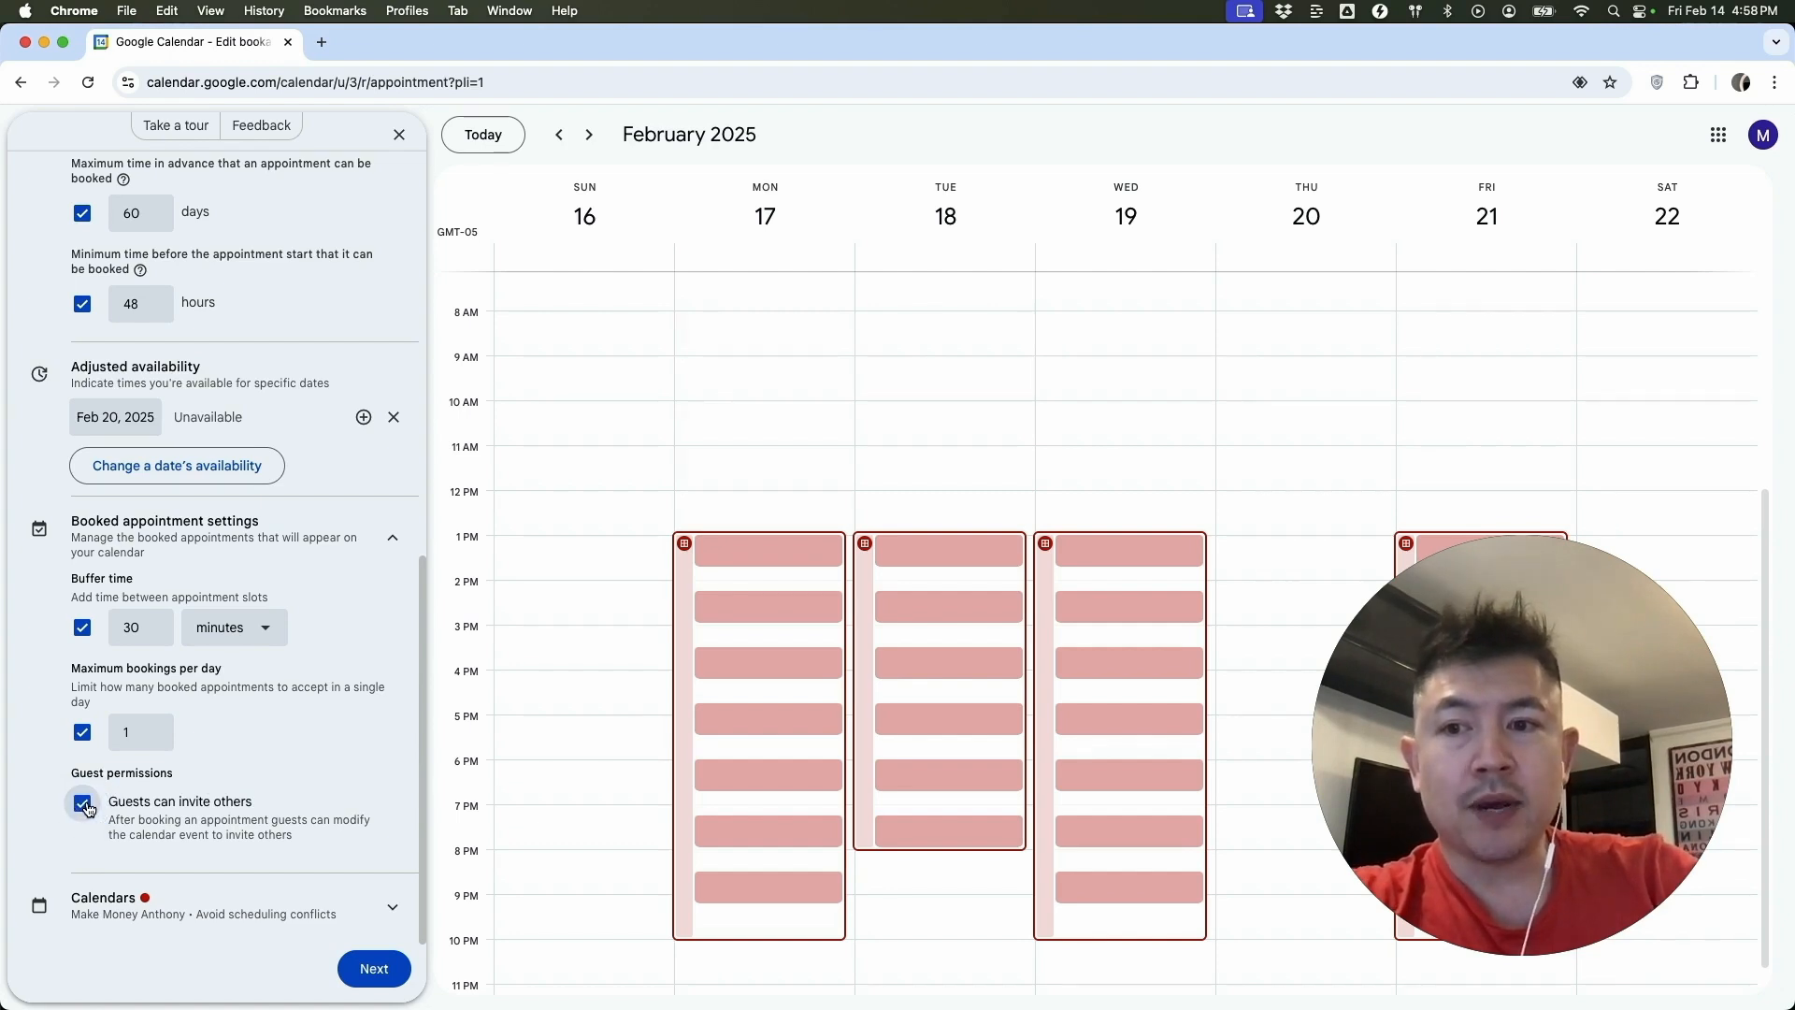
scroll(311, 378, "up", 9)
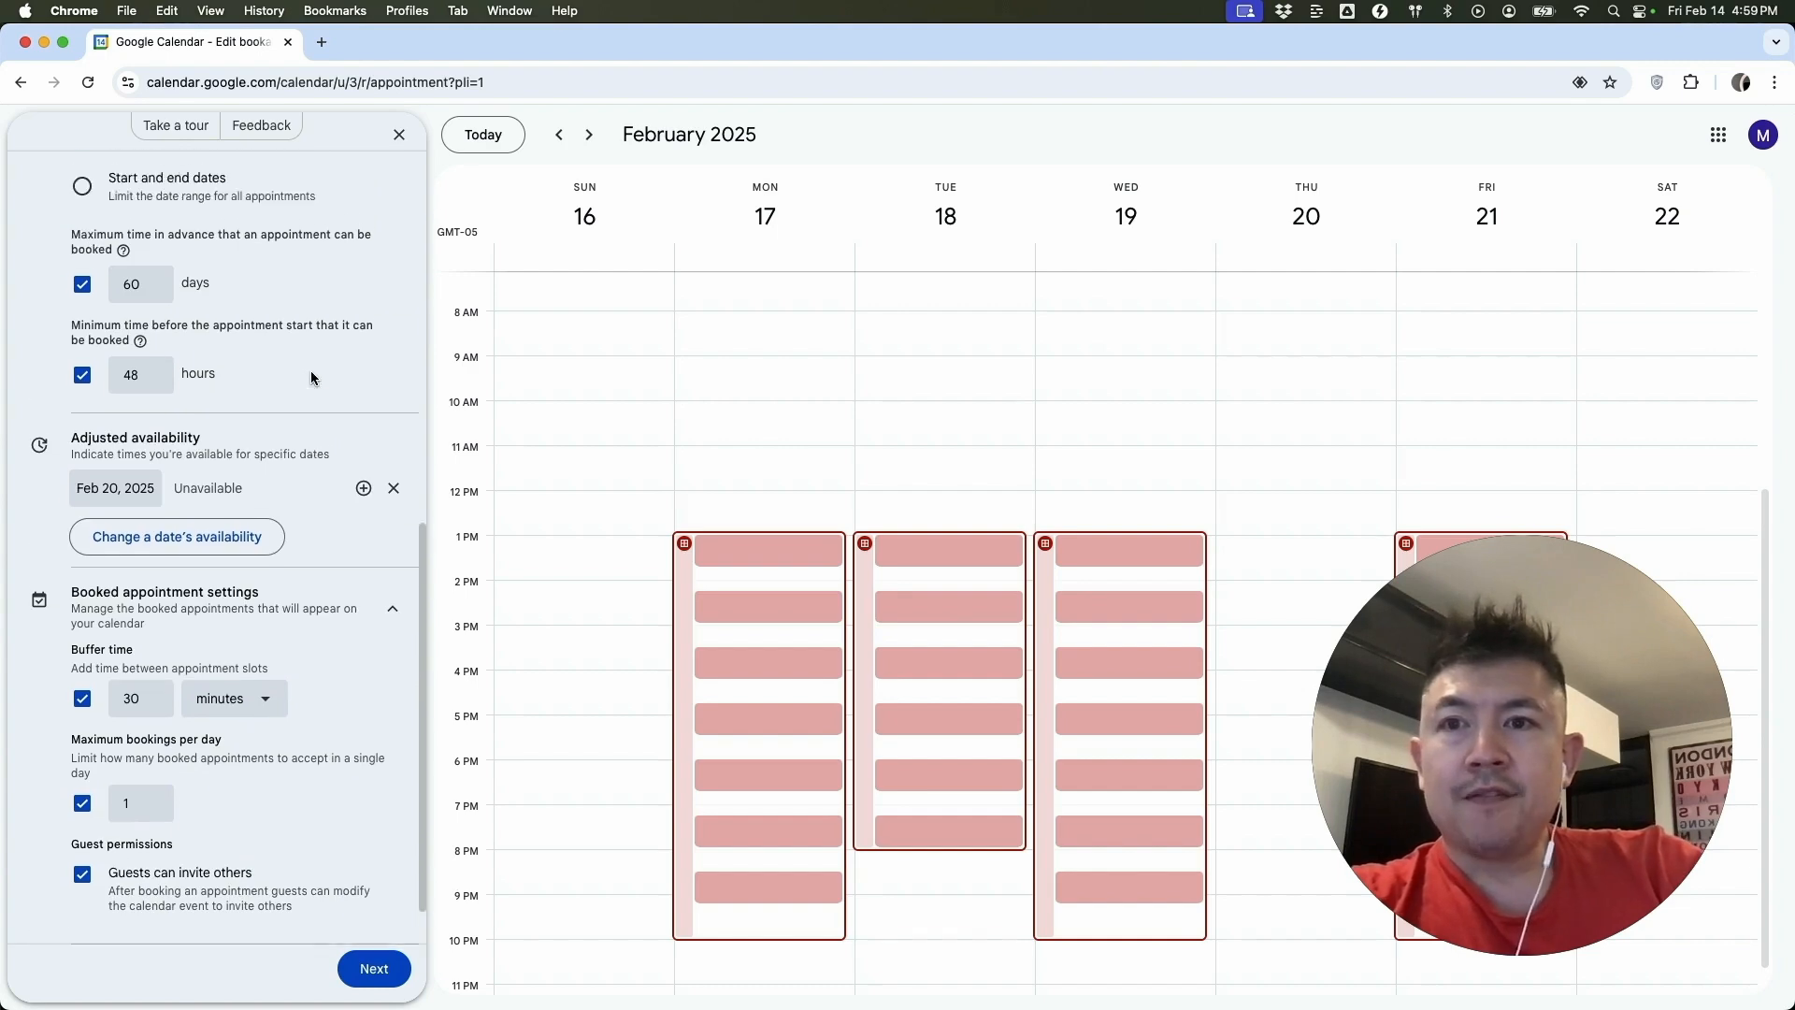
scroll(310, 378, "down", 9)
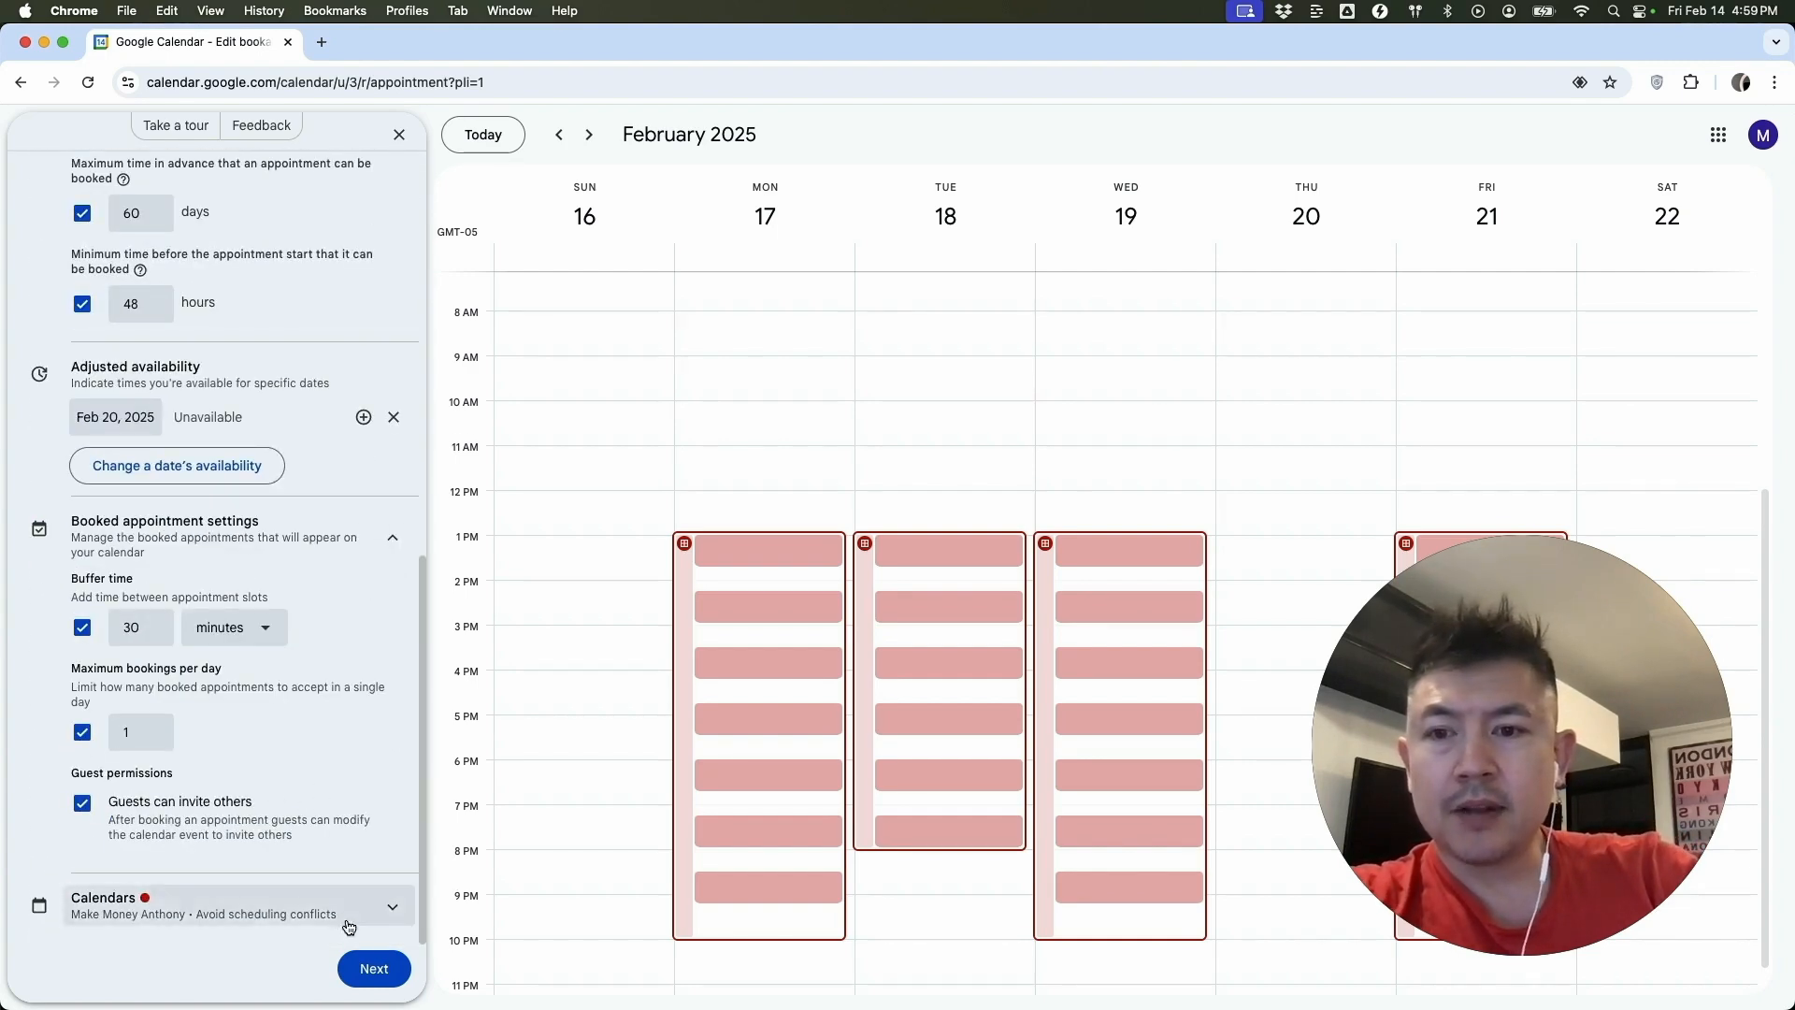
Step: Continue to the booking page details and set the location to an in-person meeting, entering the meeting's street address
left_click(374, 969)
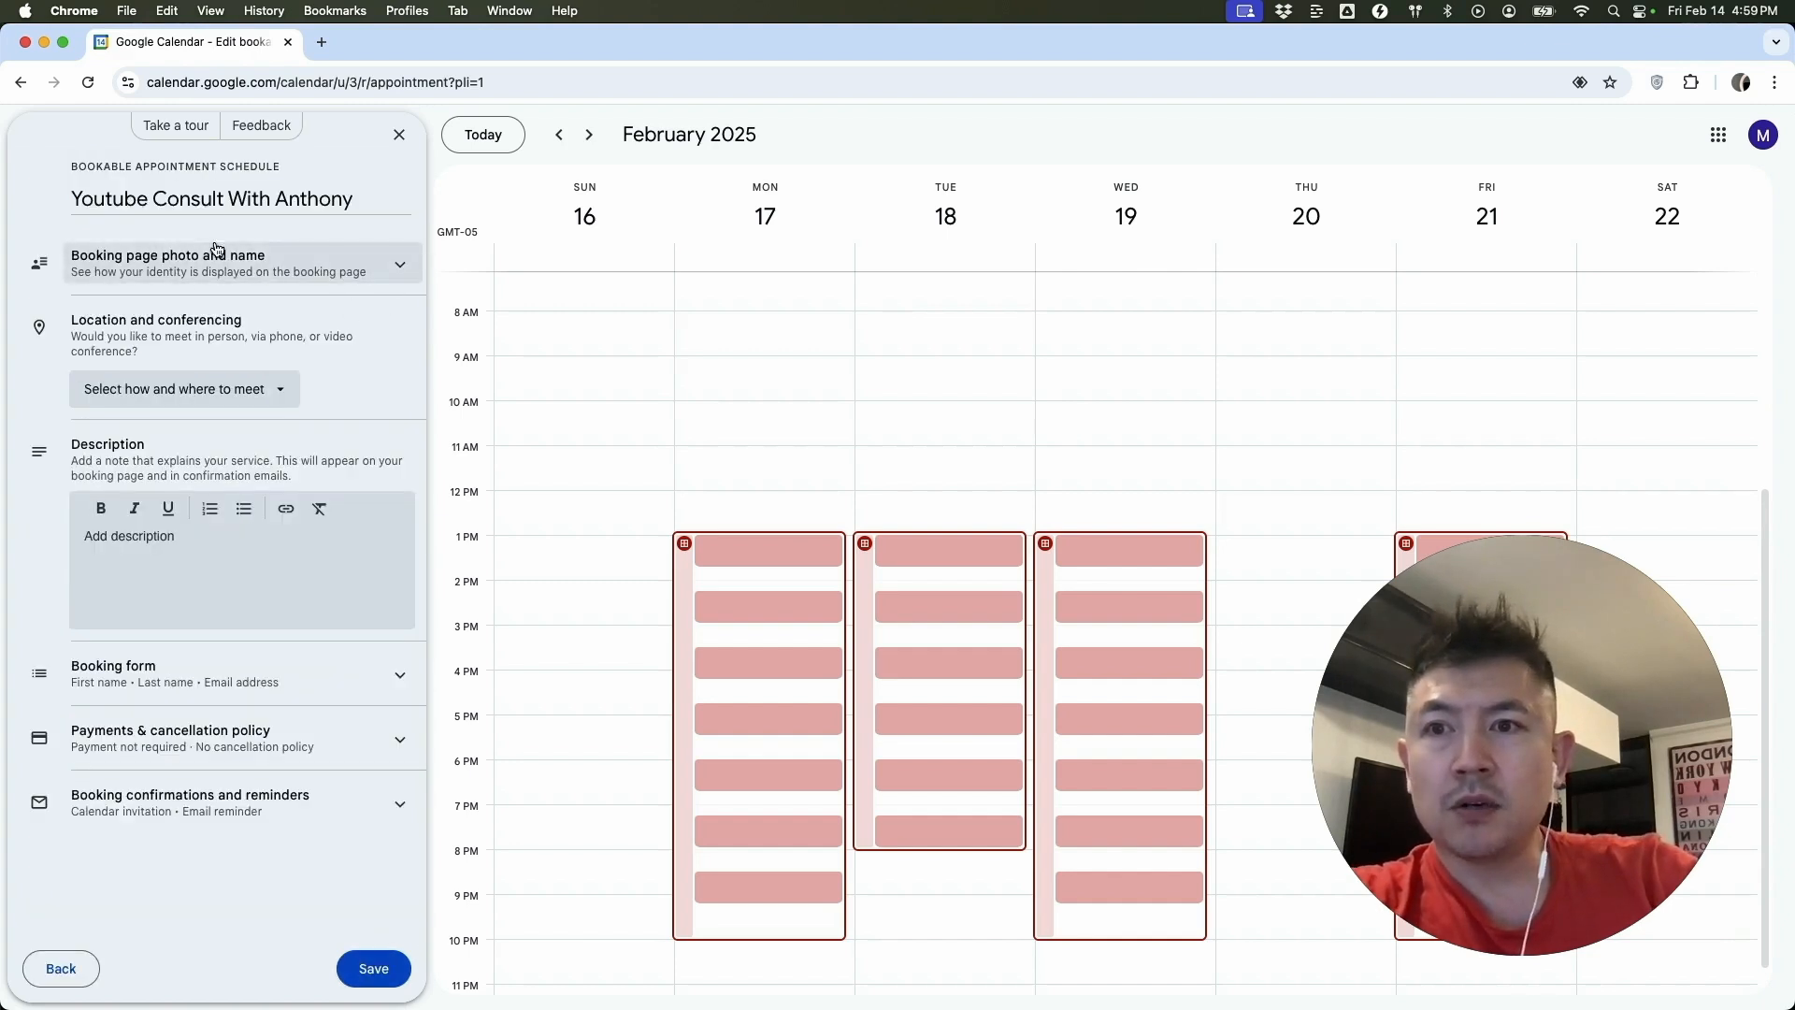
left_click(400, 269)
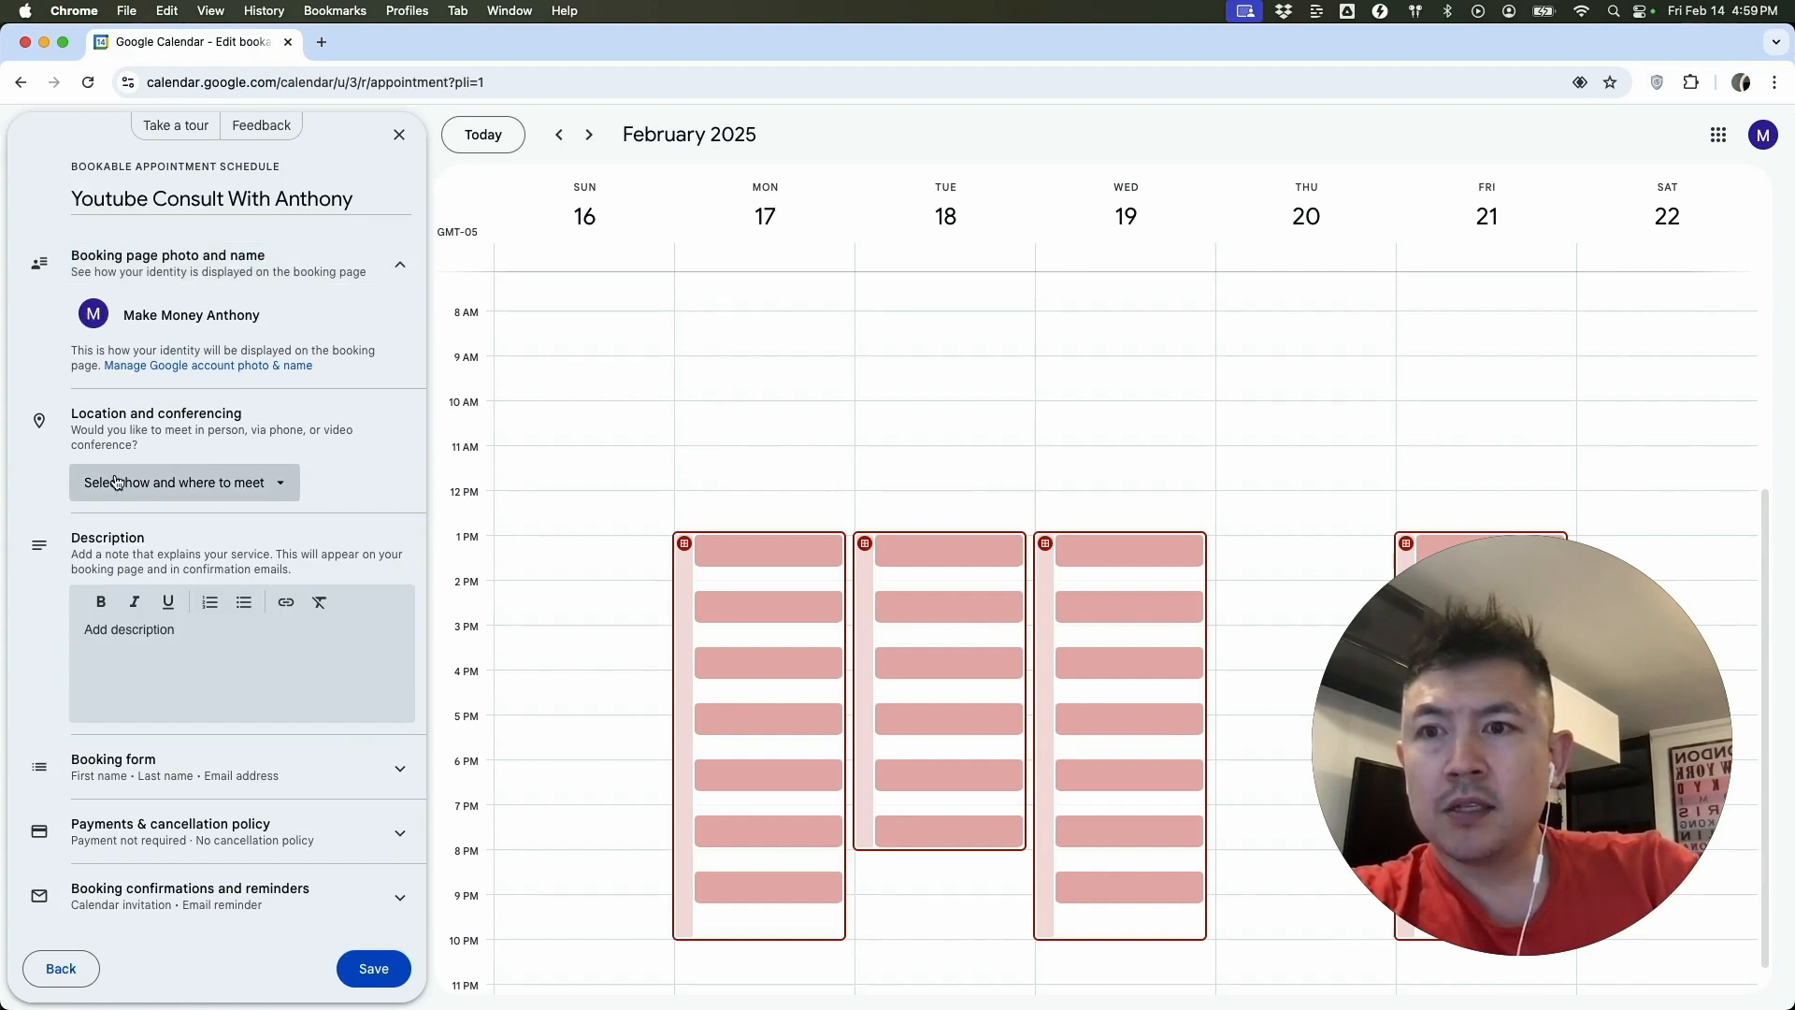
left_click(194, 486)
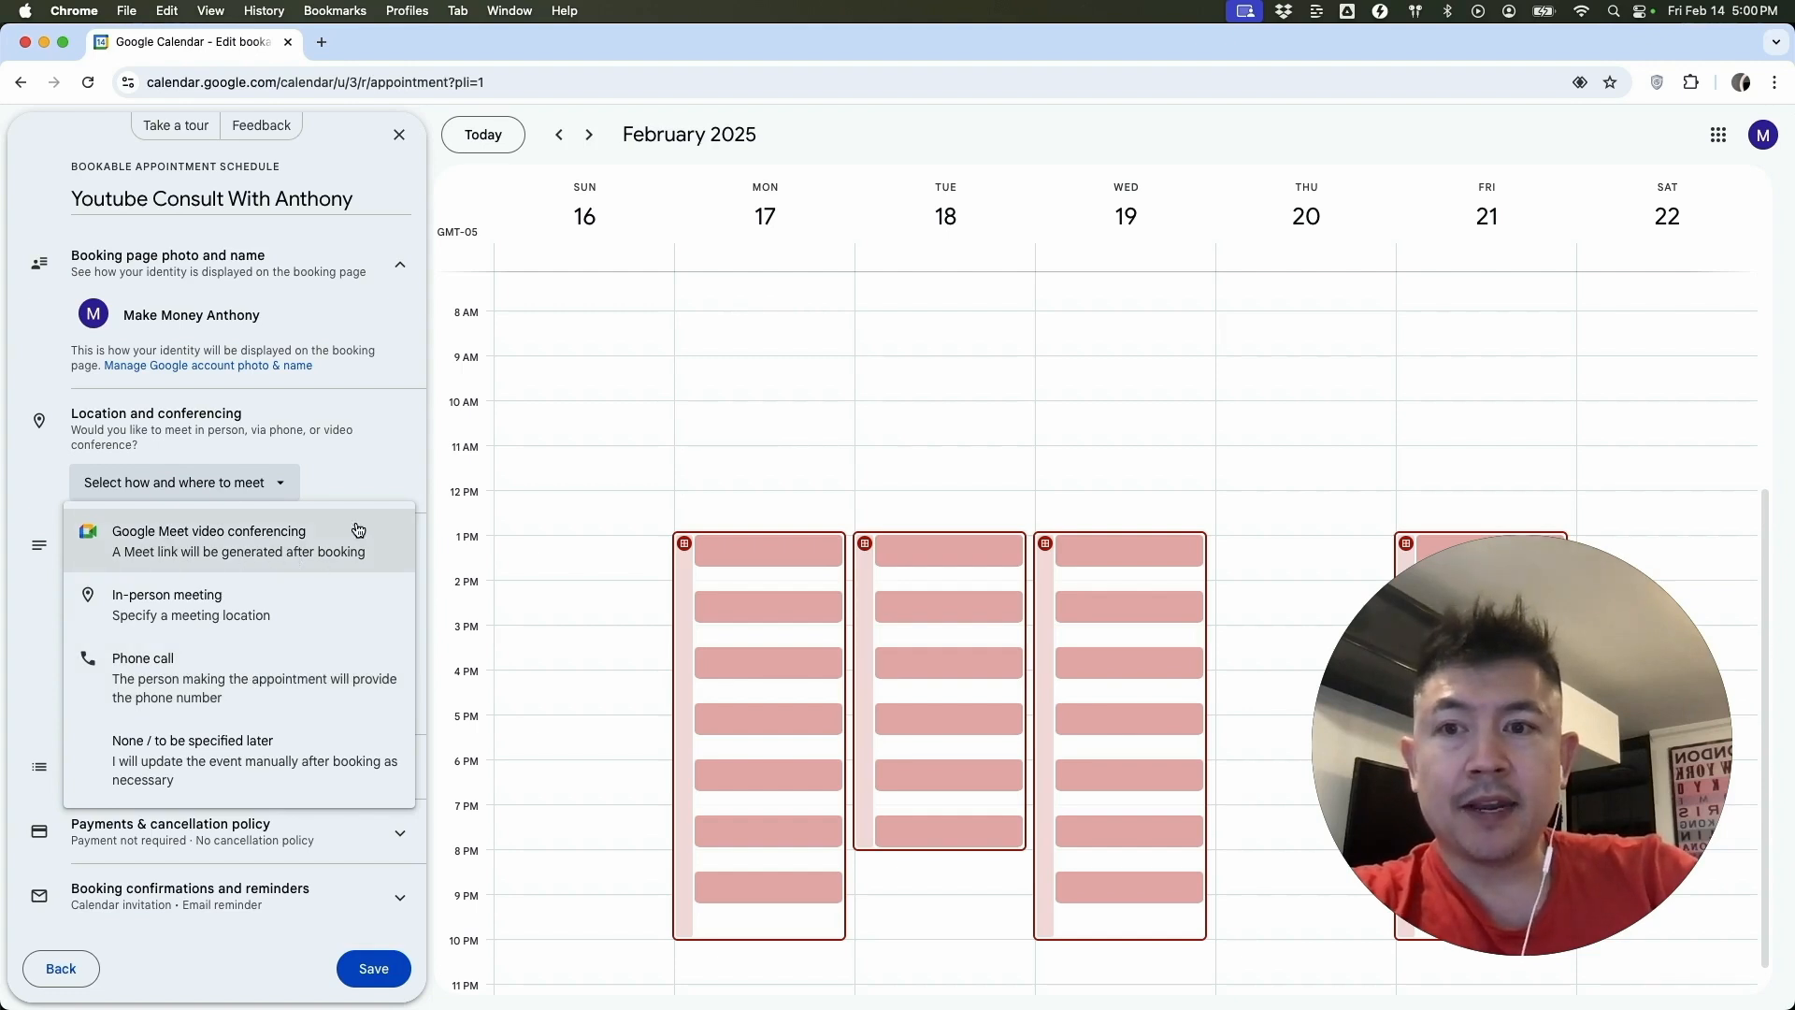
left_click(253, 623)
left_click(255, 530)
type("123 main")
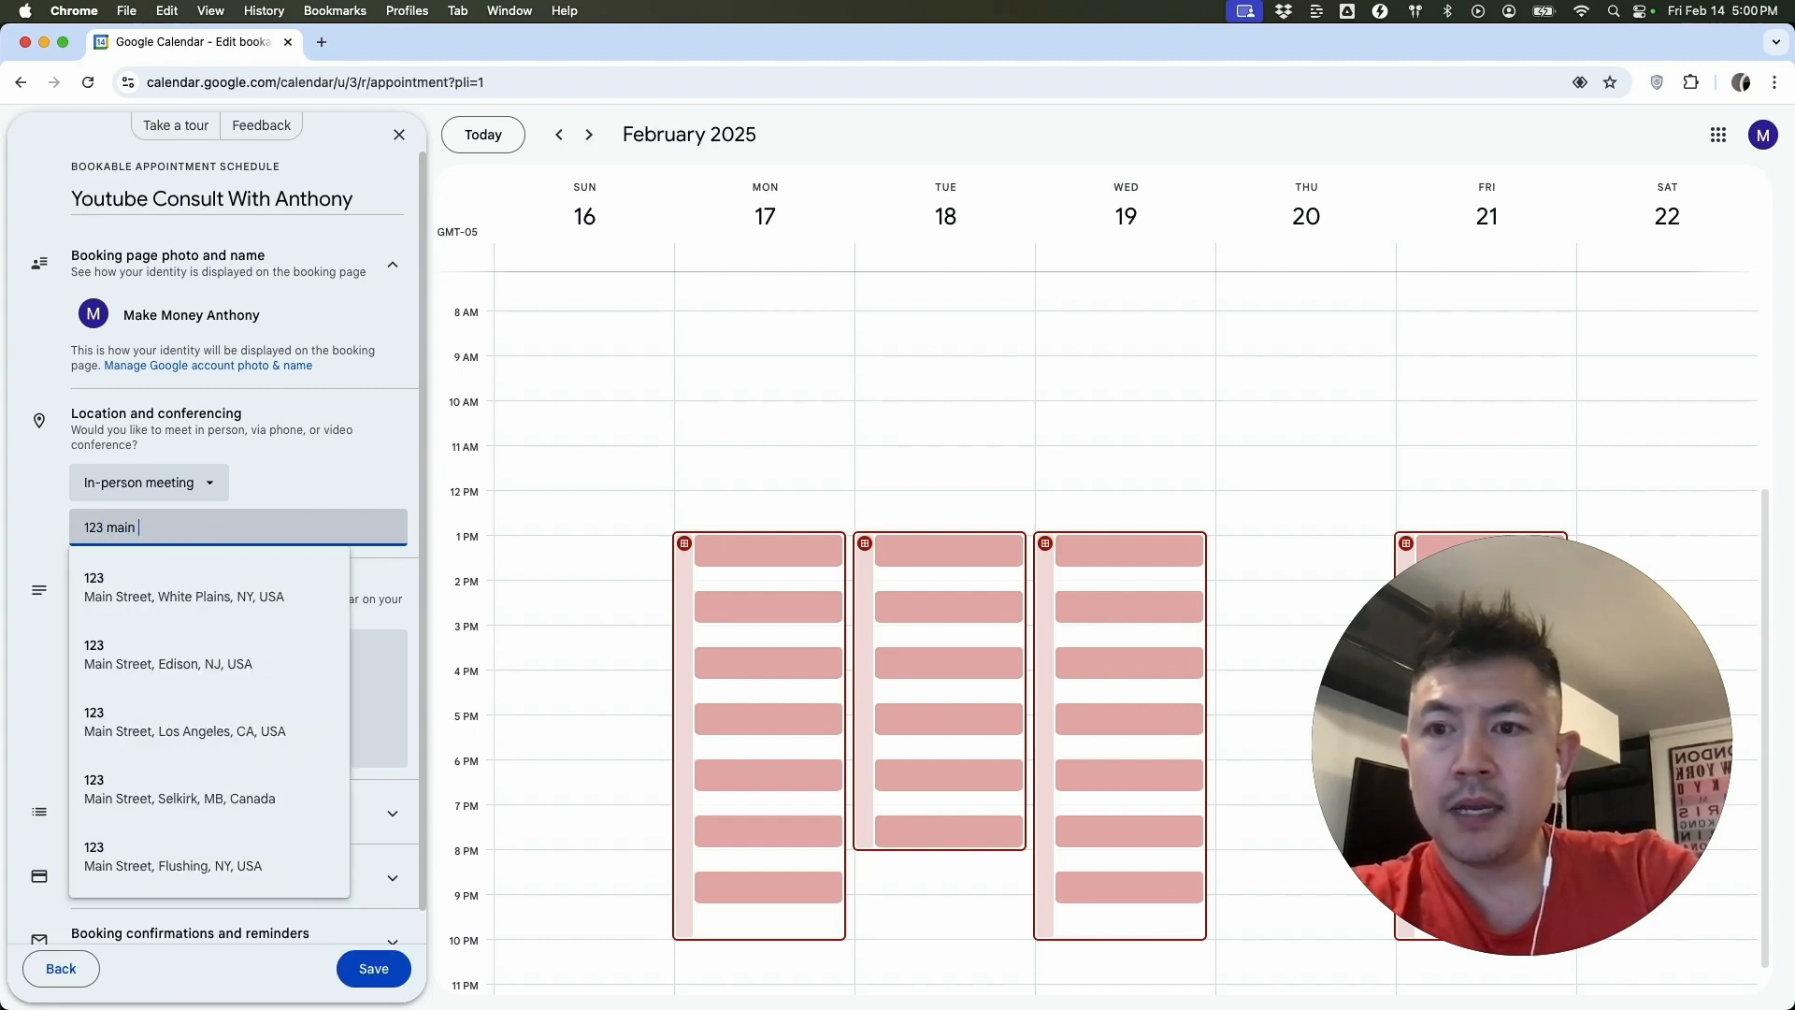
left_click(184, 587)
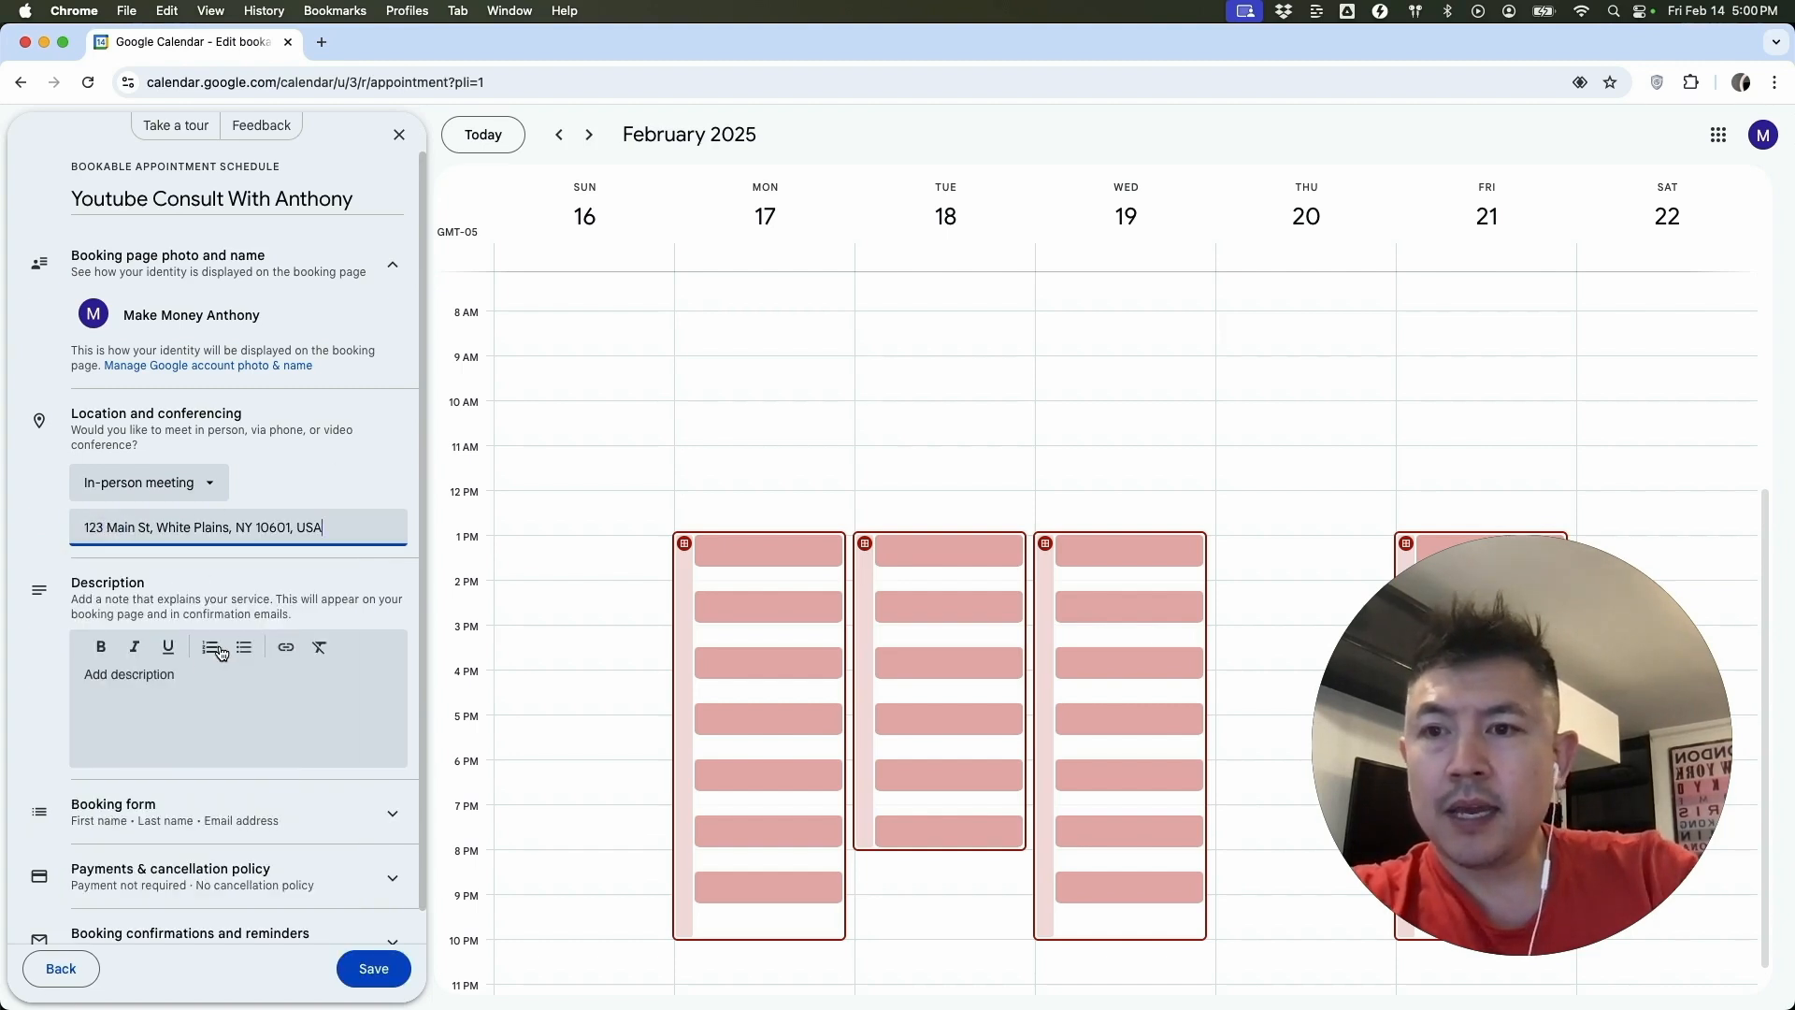
Step: Enter the booking page description "45 minute meeting to get to know eachother."
left_click(137, 676)
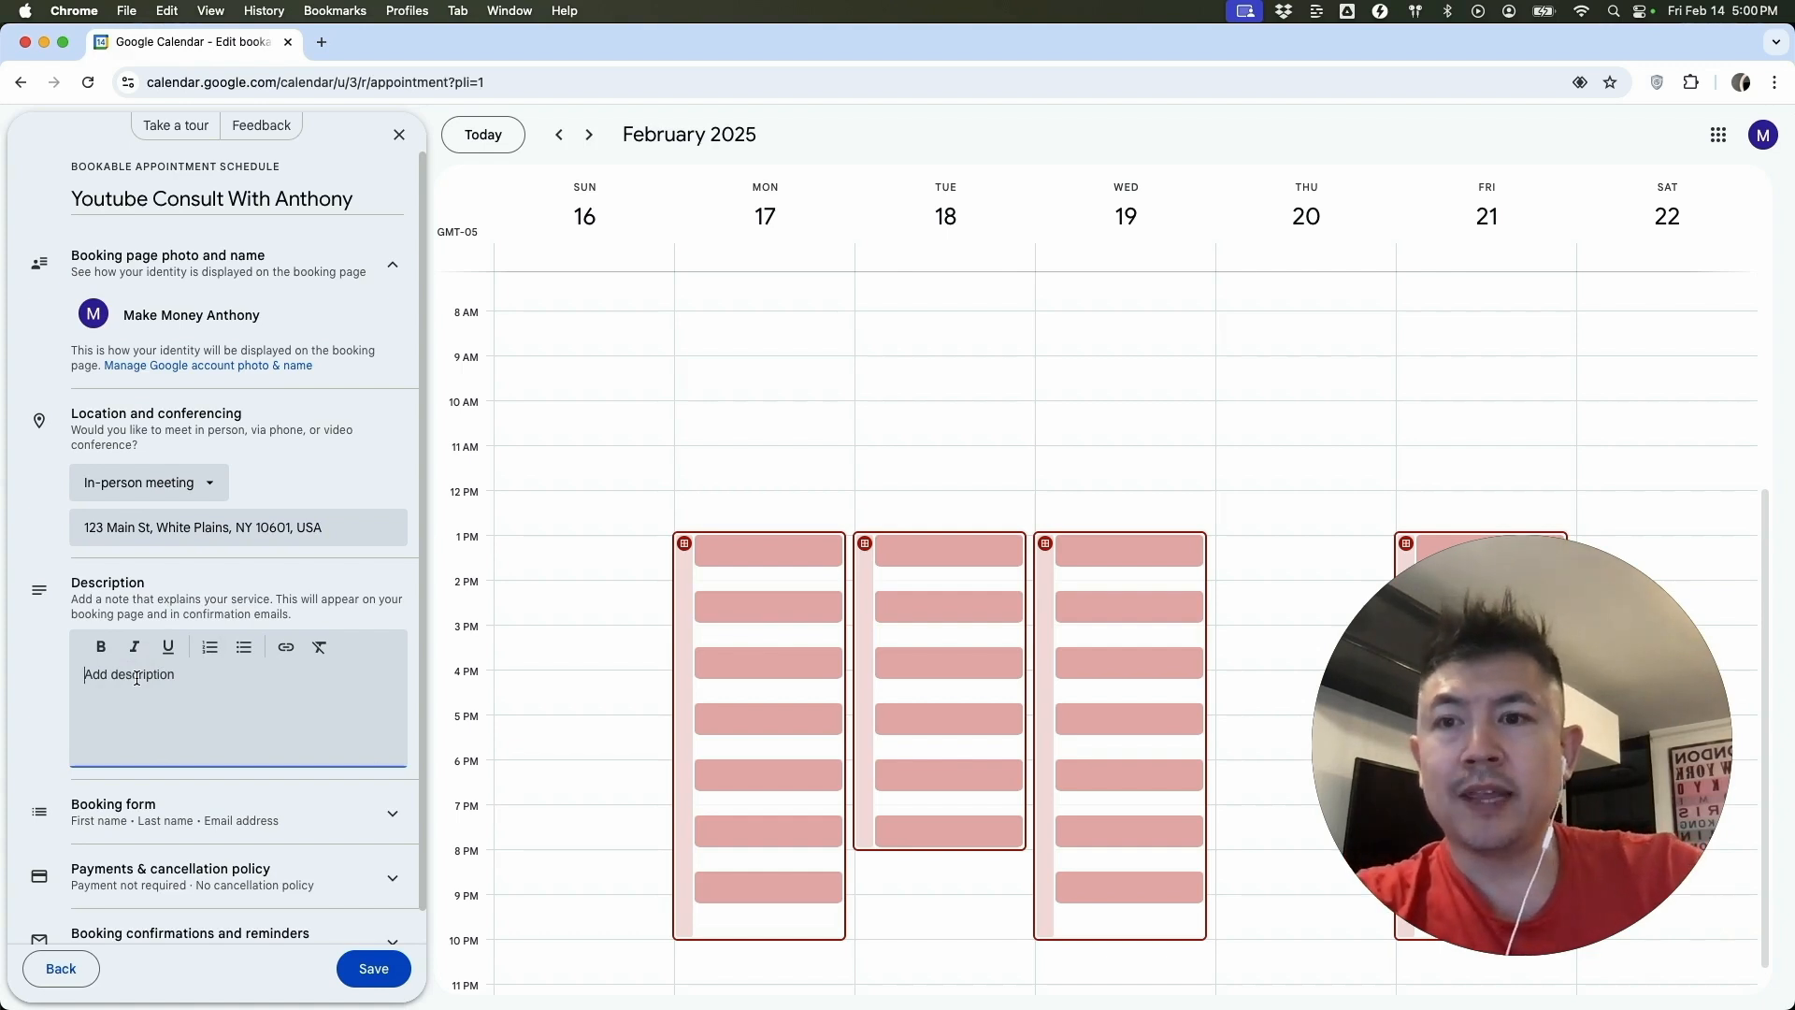
type("1 hour")
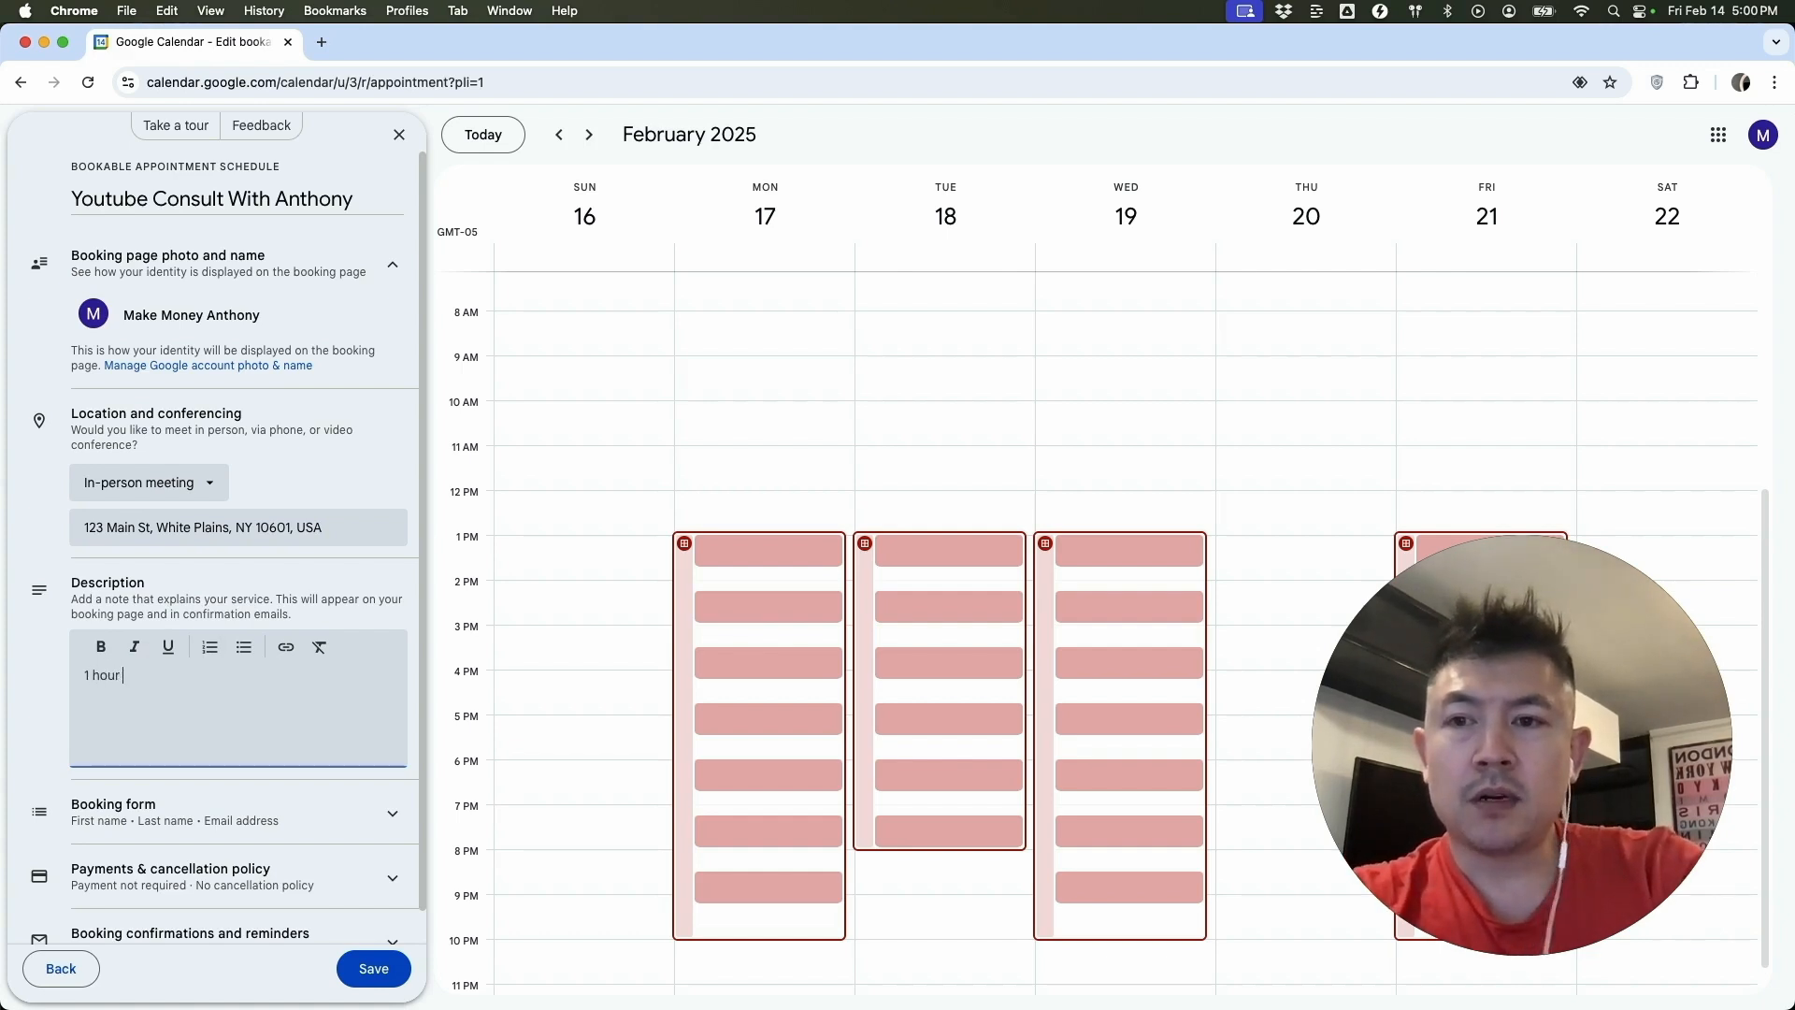
key("BackSpace")
type("45 minute ")
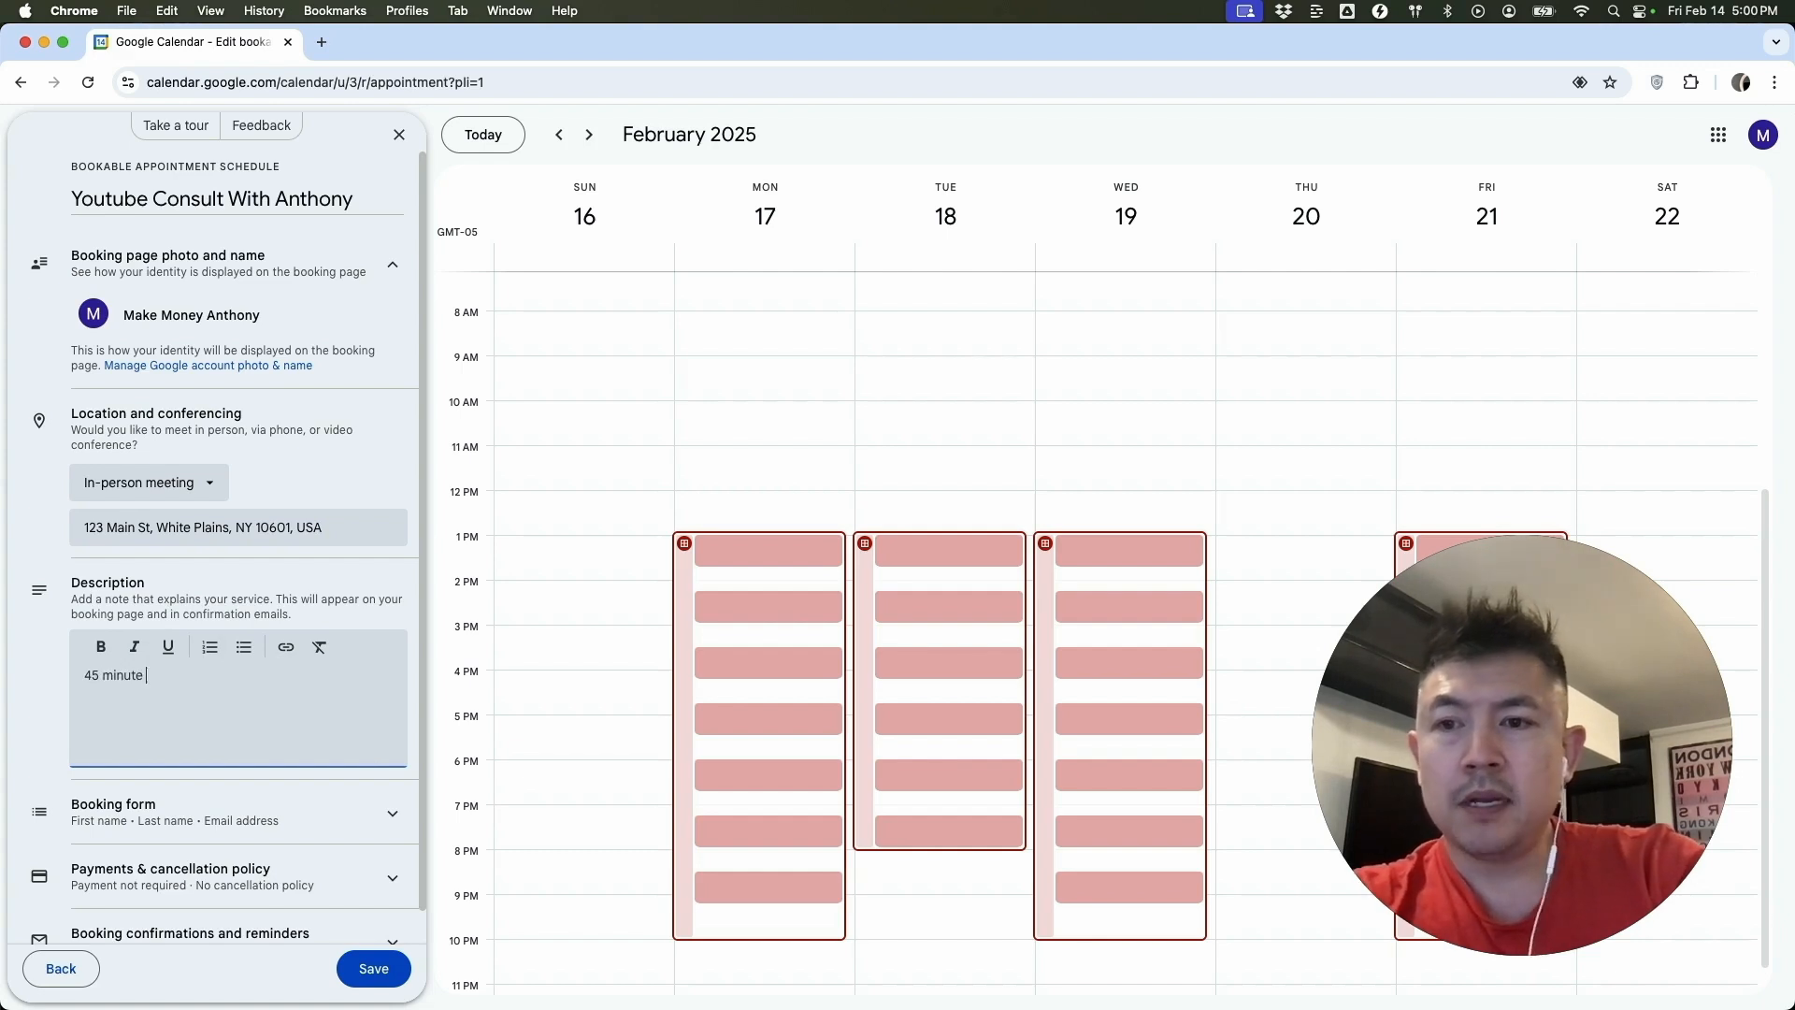
type("meeting to get to know eachother.")
scroll(332, 589, "down", 1)
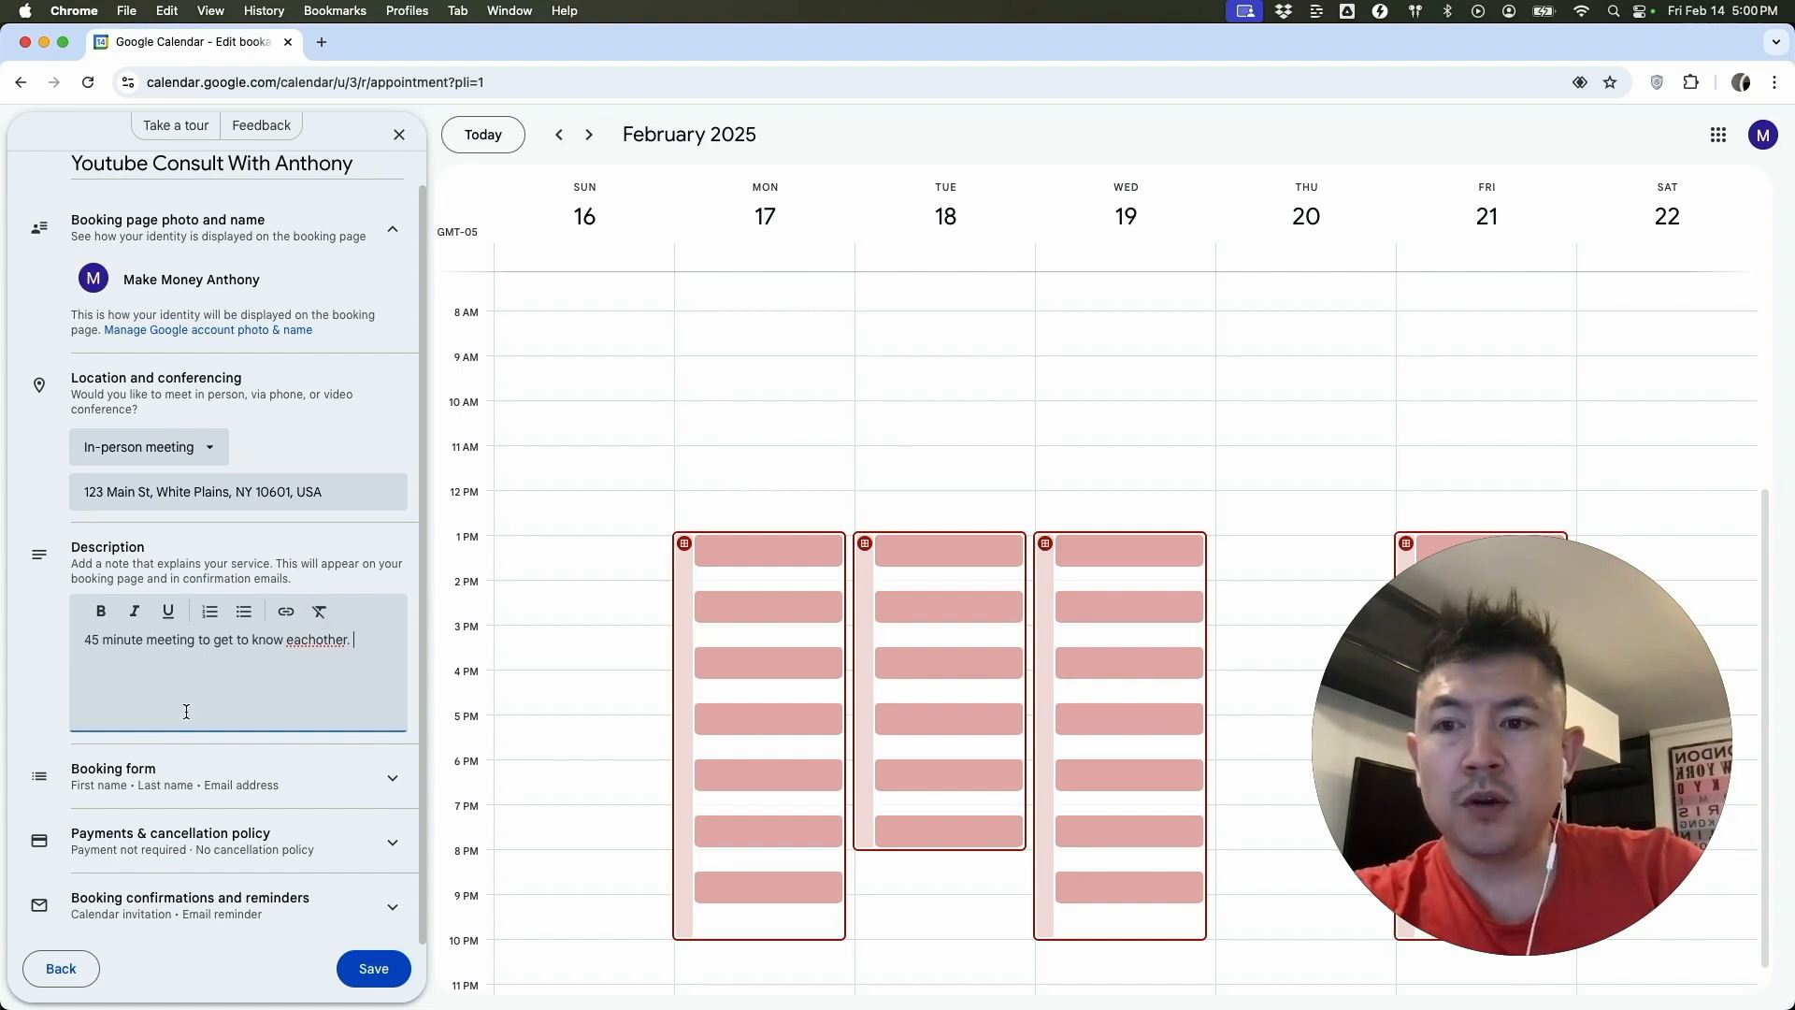
Step: Add a required custom item "How Many Tacos Can You Eat?" to the booking form
left_click(367, 783)
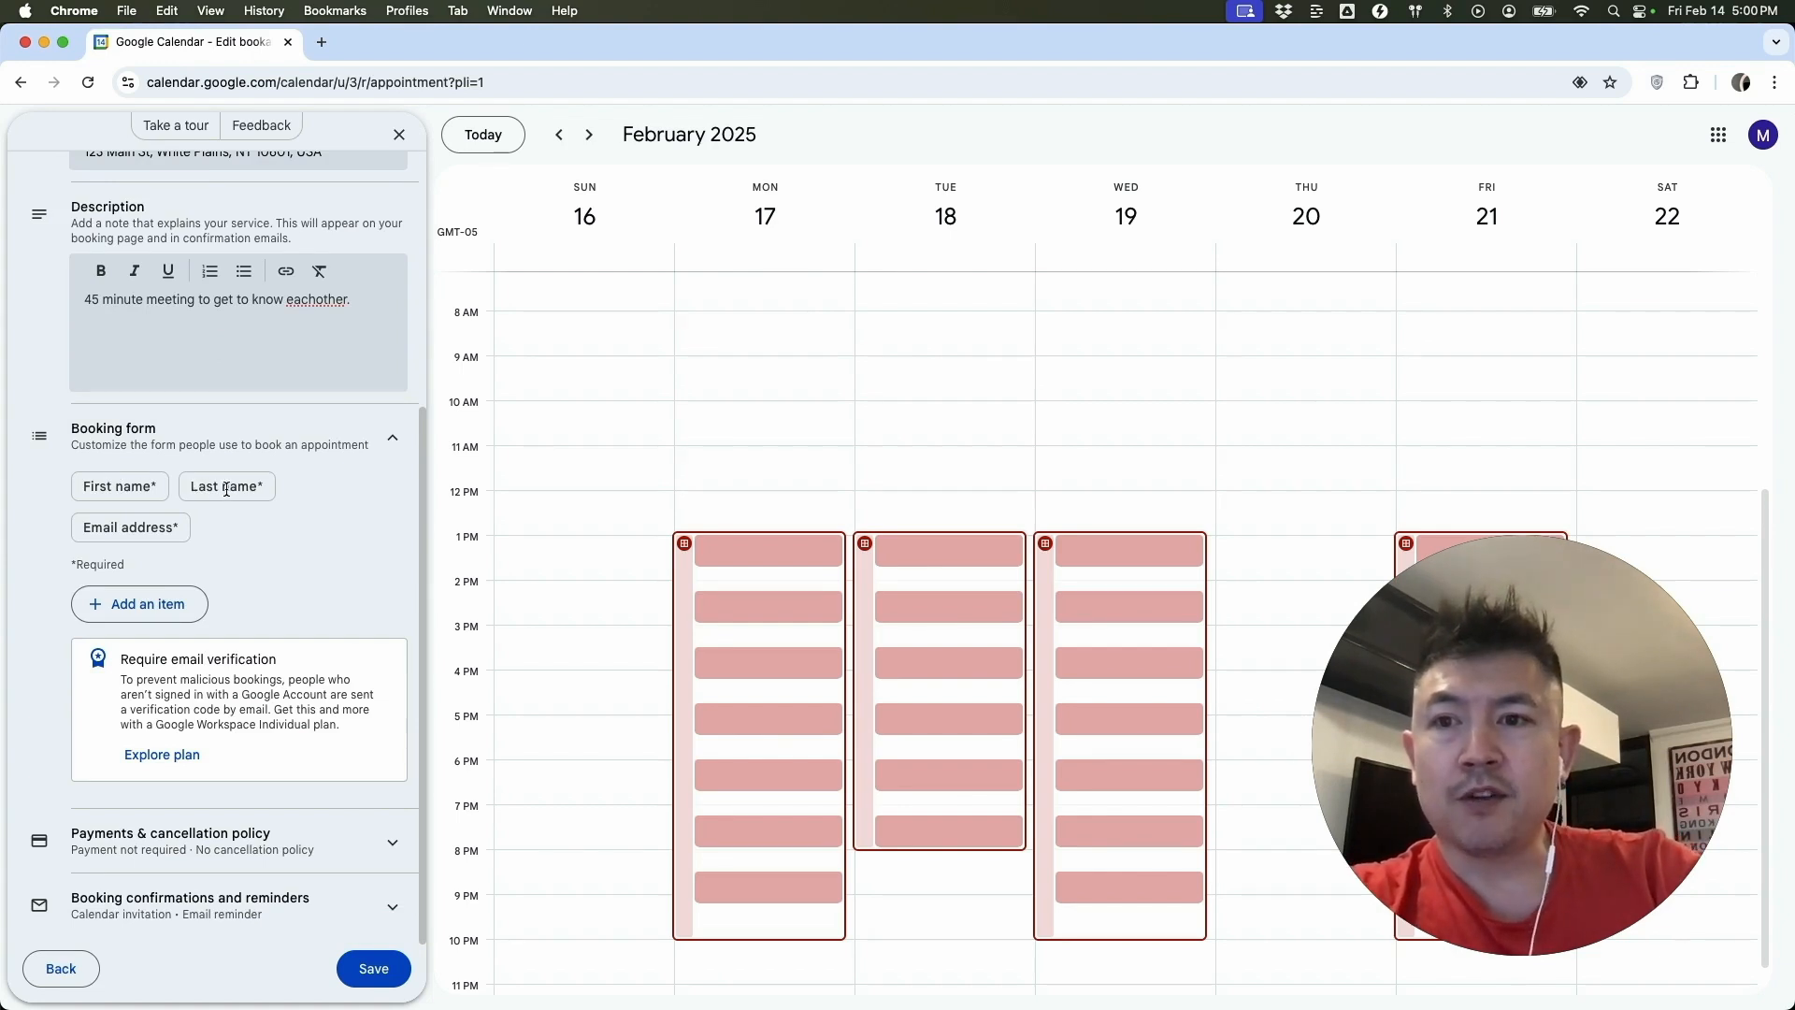
left_click(159, 605)
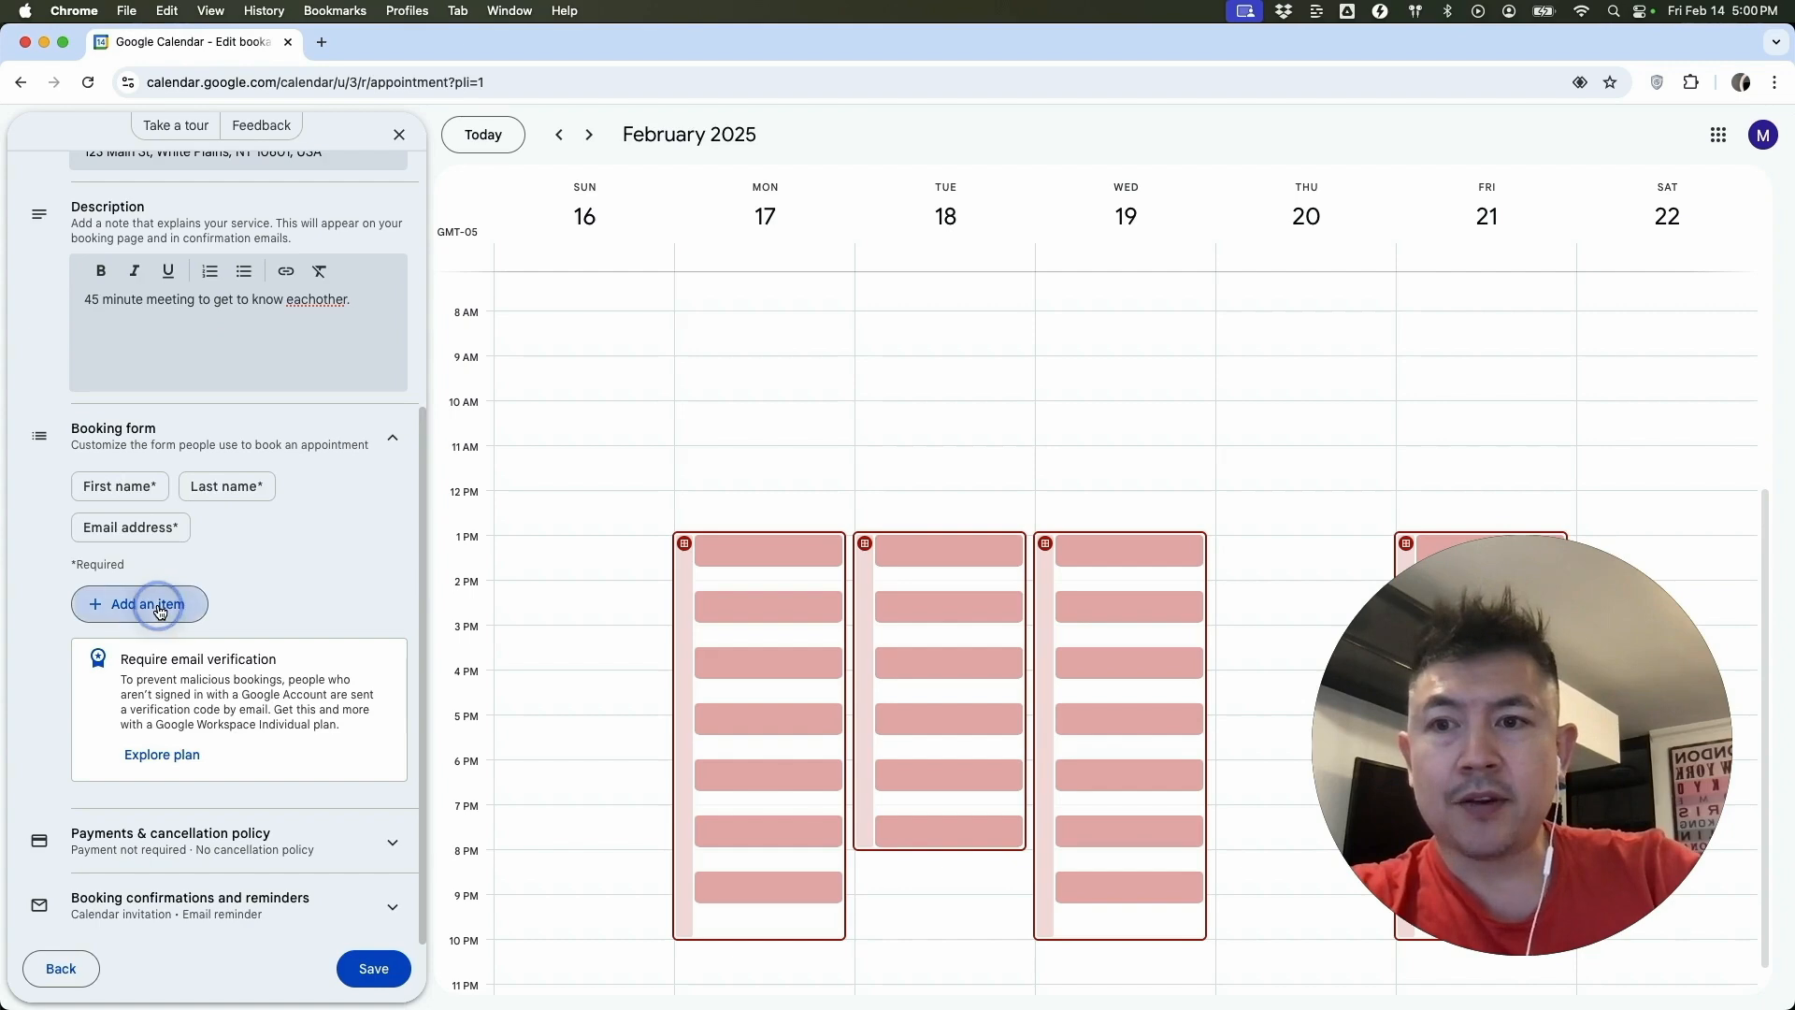
left_click(945, 525)
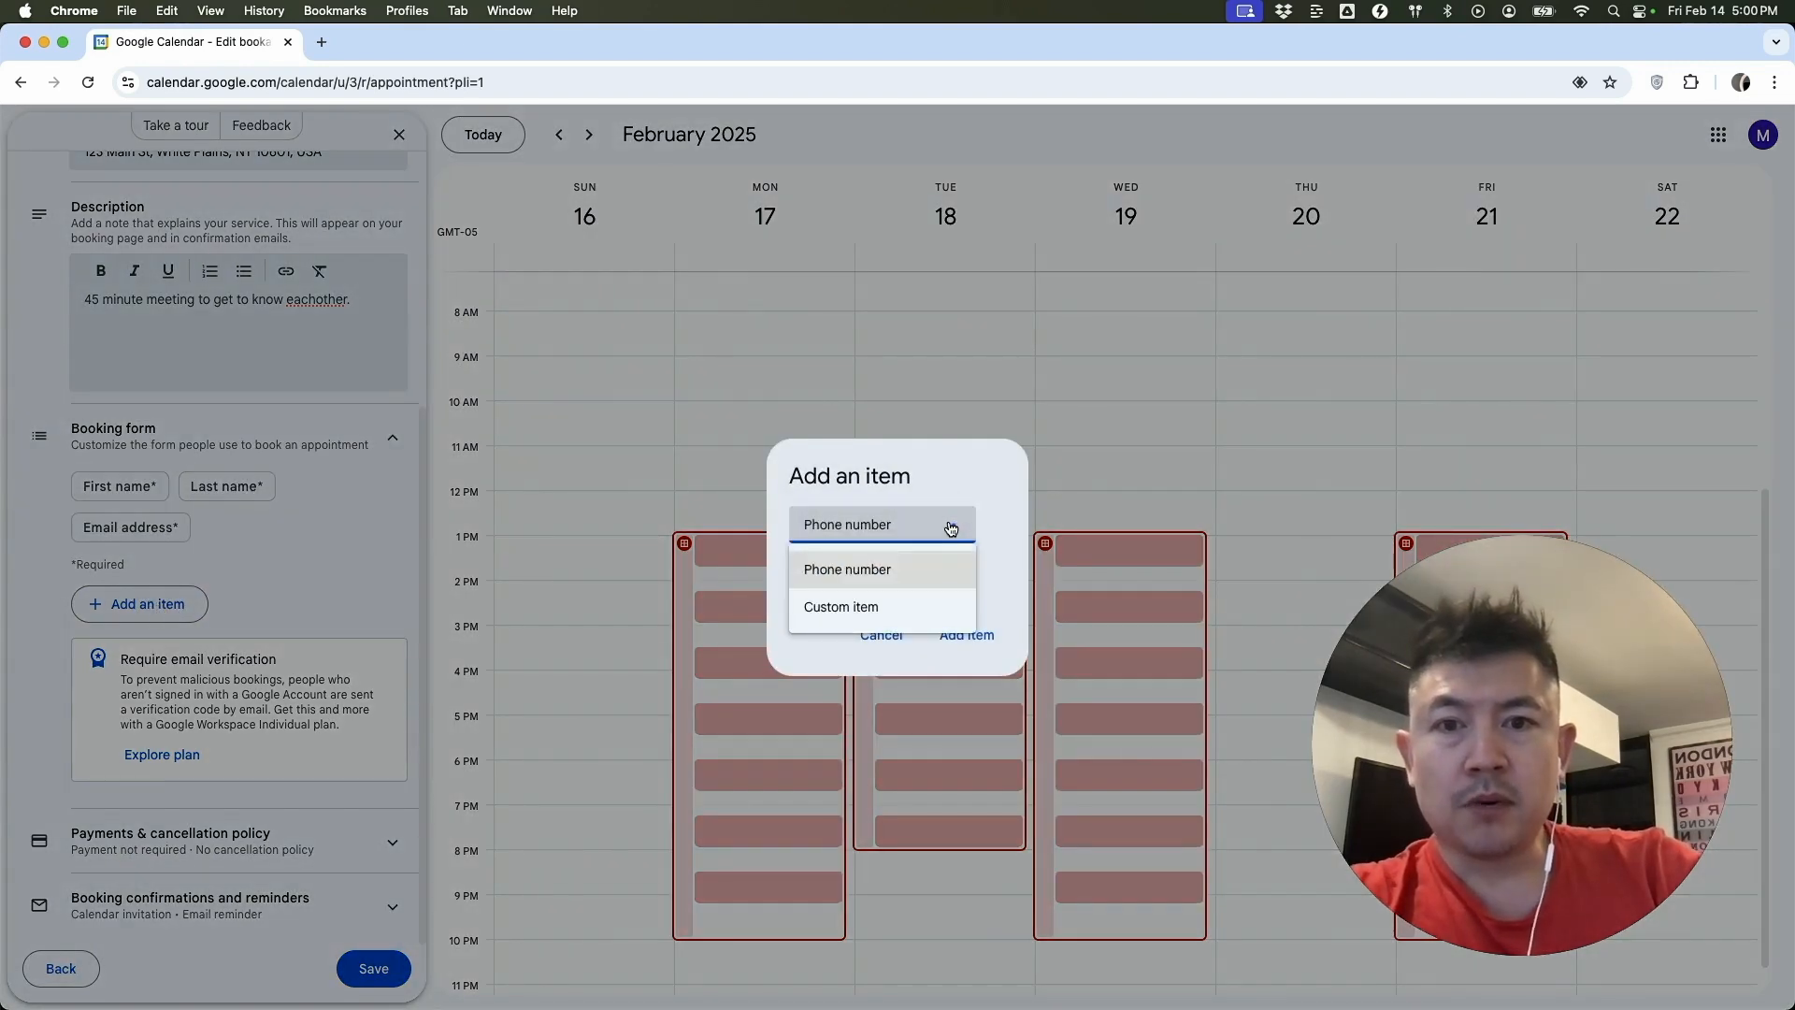
left_click(901, 607)
left_click(842, 547)
type("How Many Tacos")
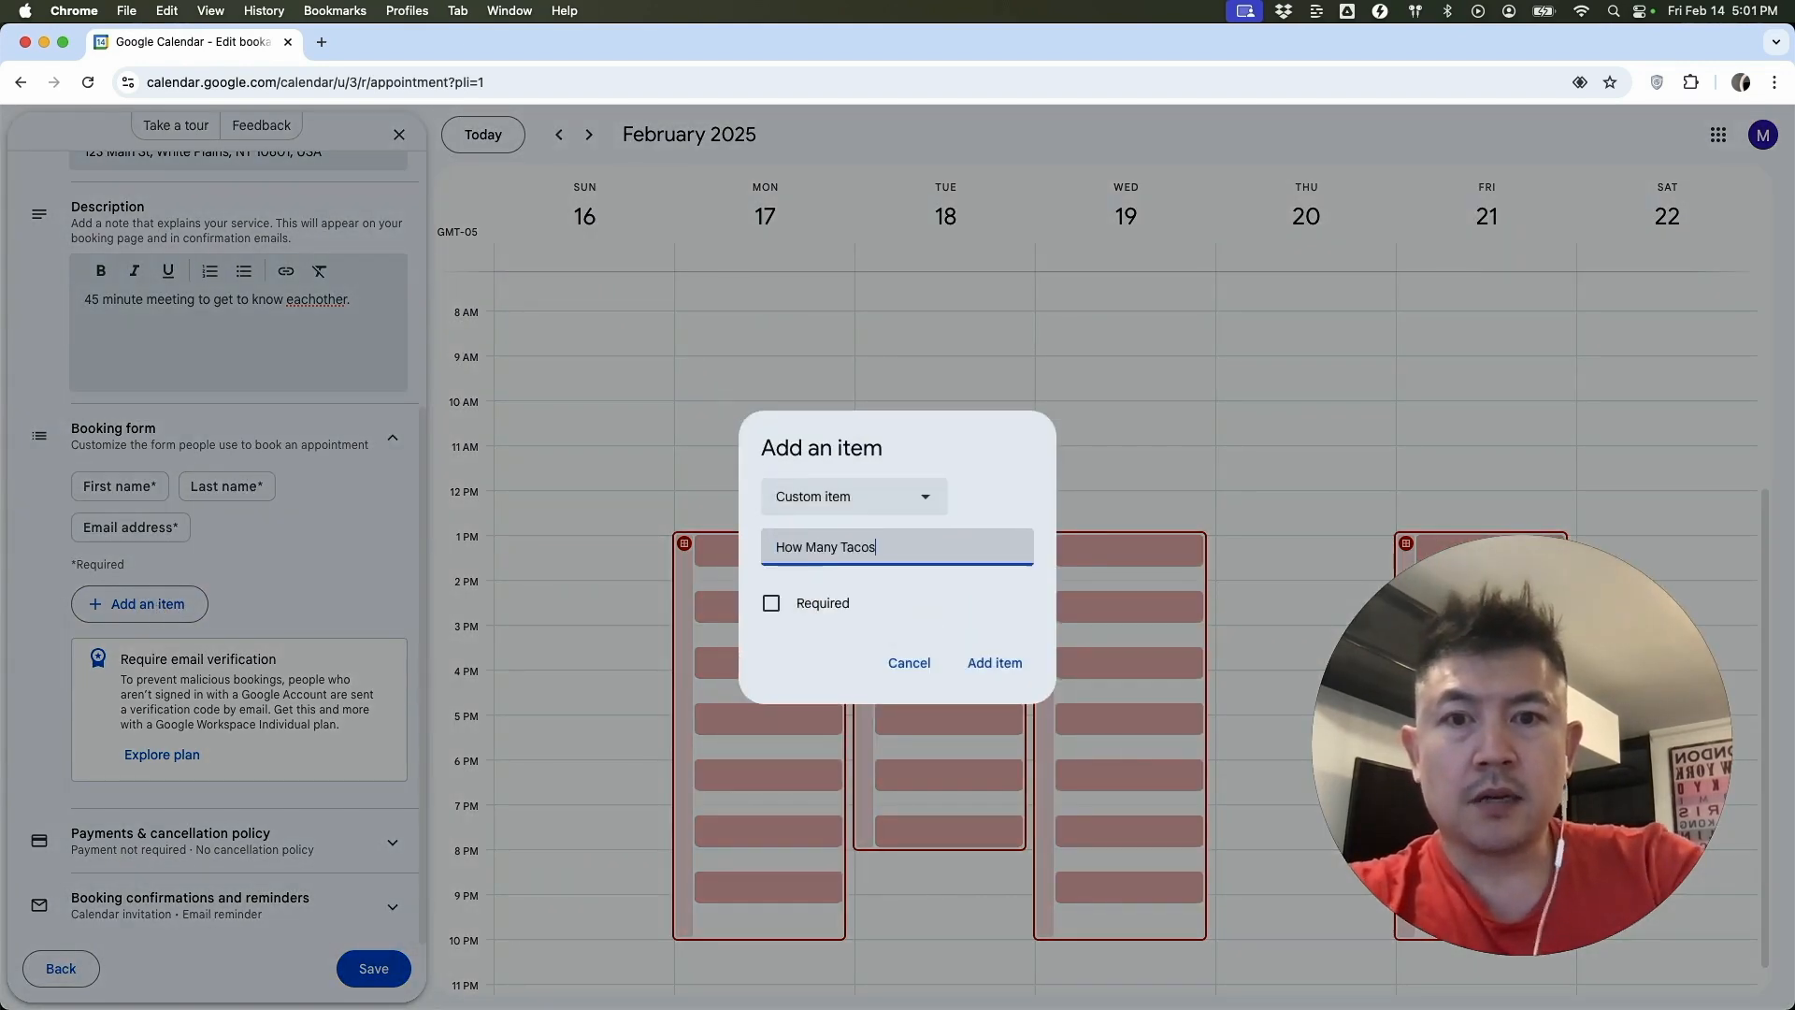
type(" Can YOu Eat?")
left_click(771, 603)
left_click(996, 663)
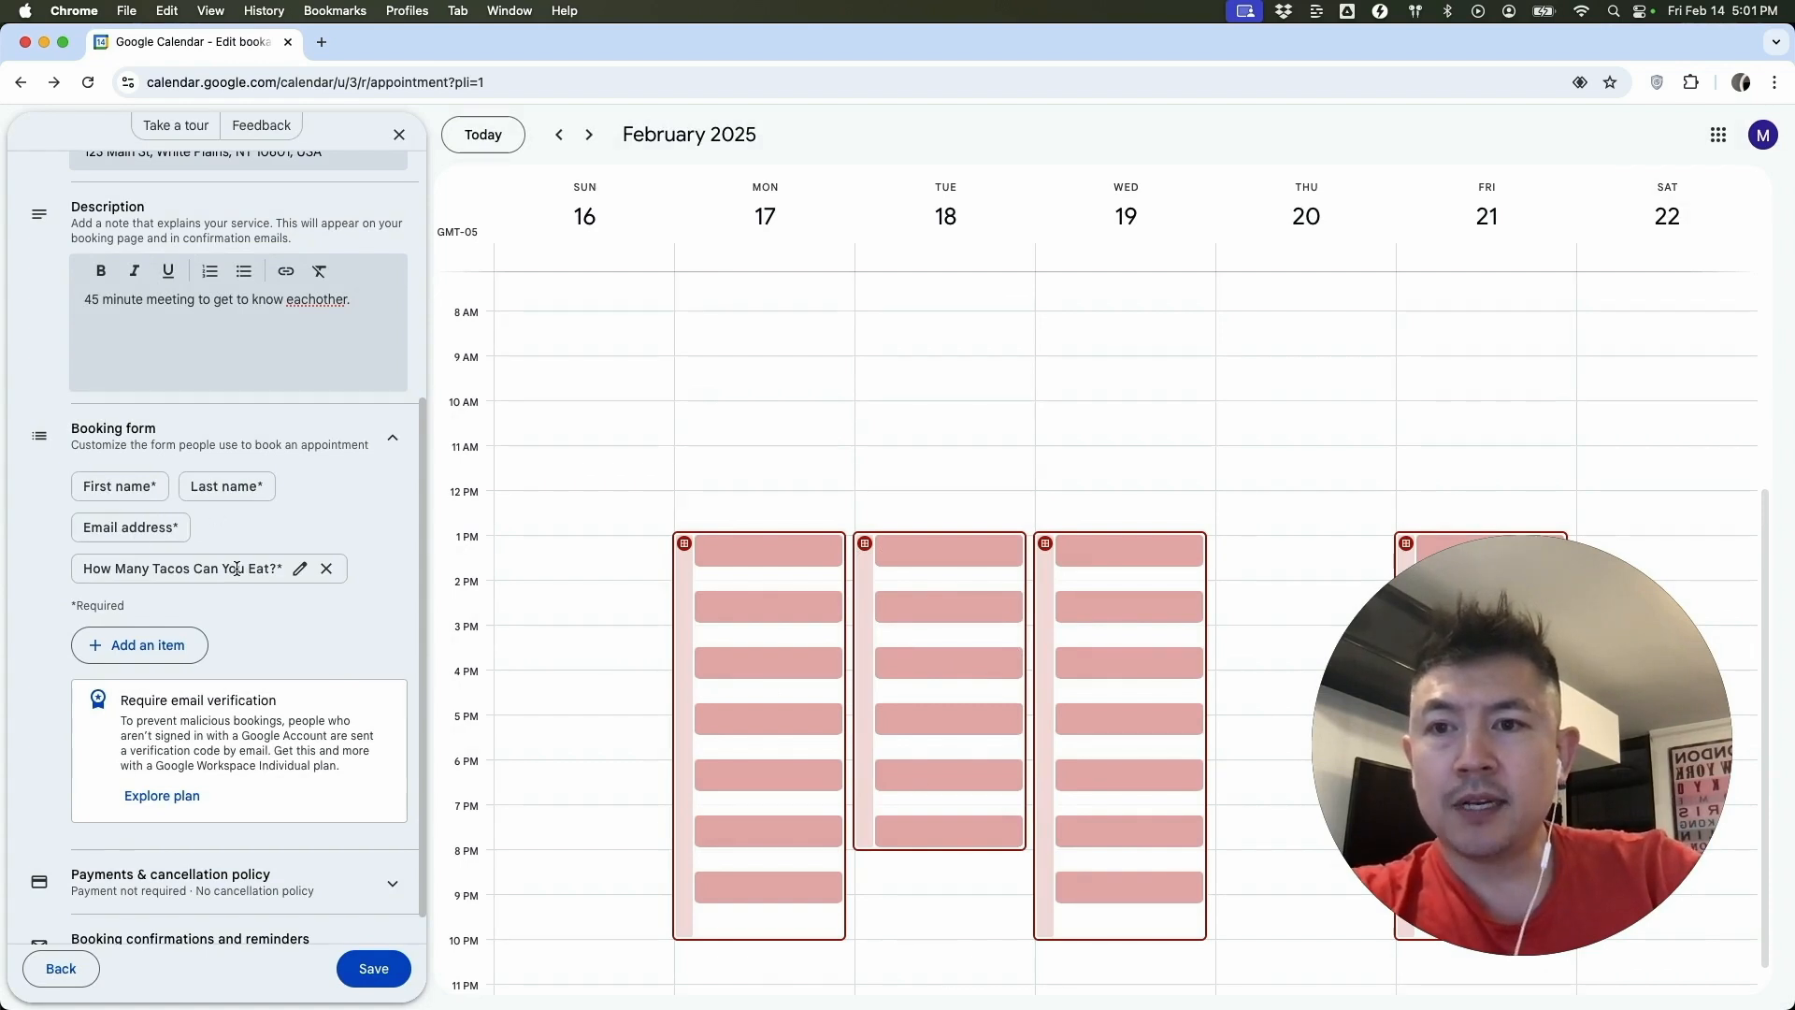
Step: Review the payments and cancellation policy and the booking confirmations and reminders, and save the appointment schedule
scroll(318, 748, "down", 1)
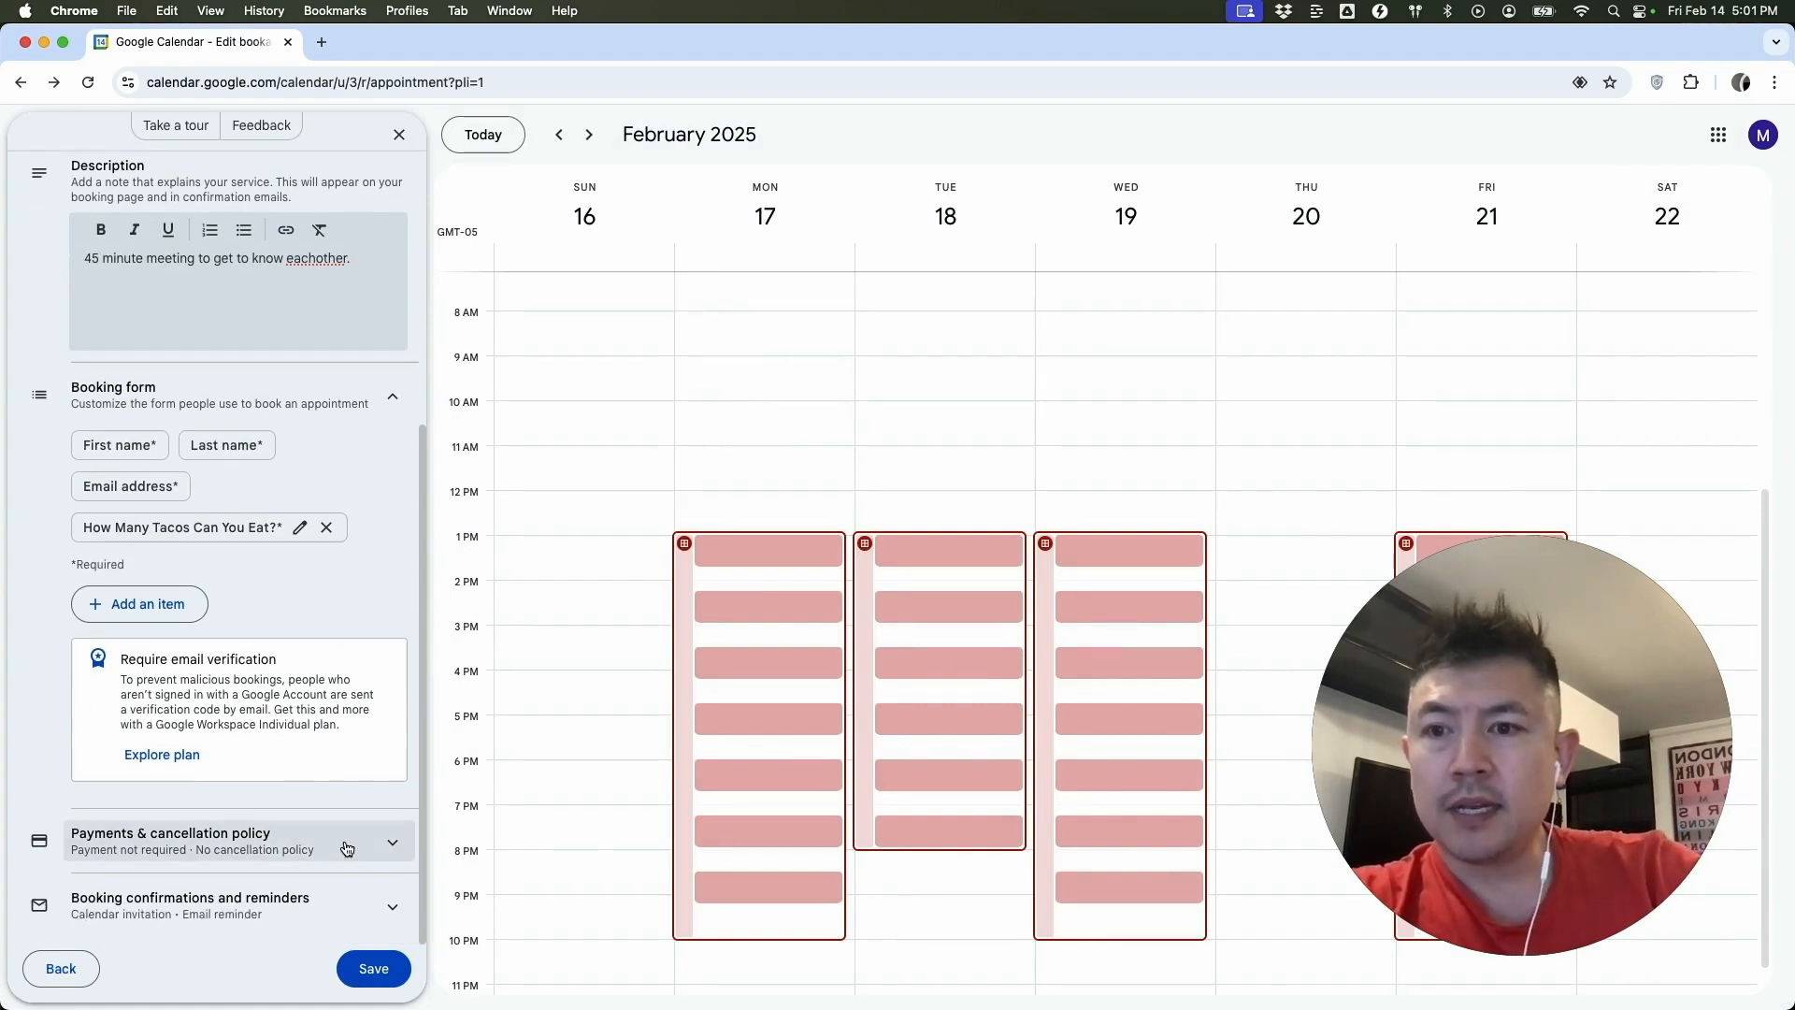
left_click(334, 853)
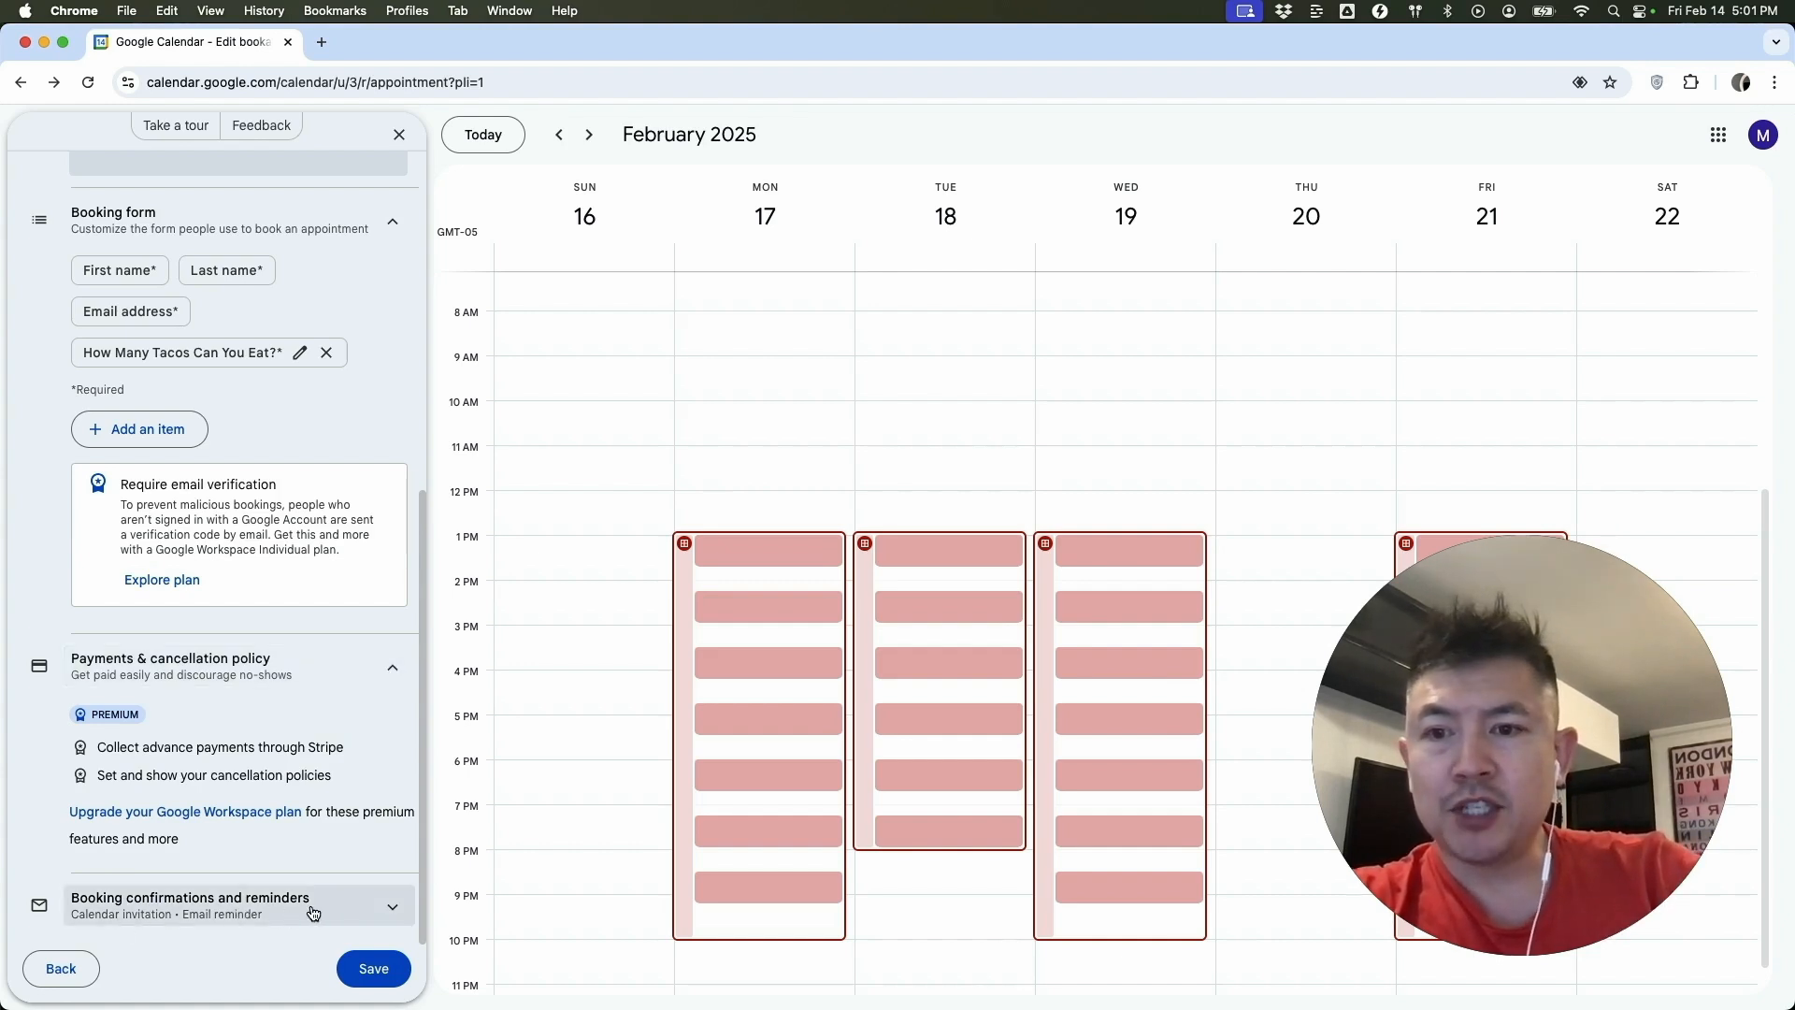
left_click(367, 910)
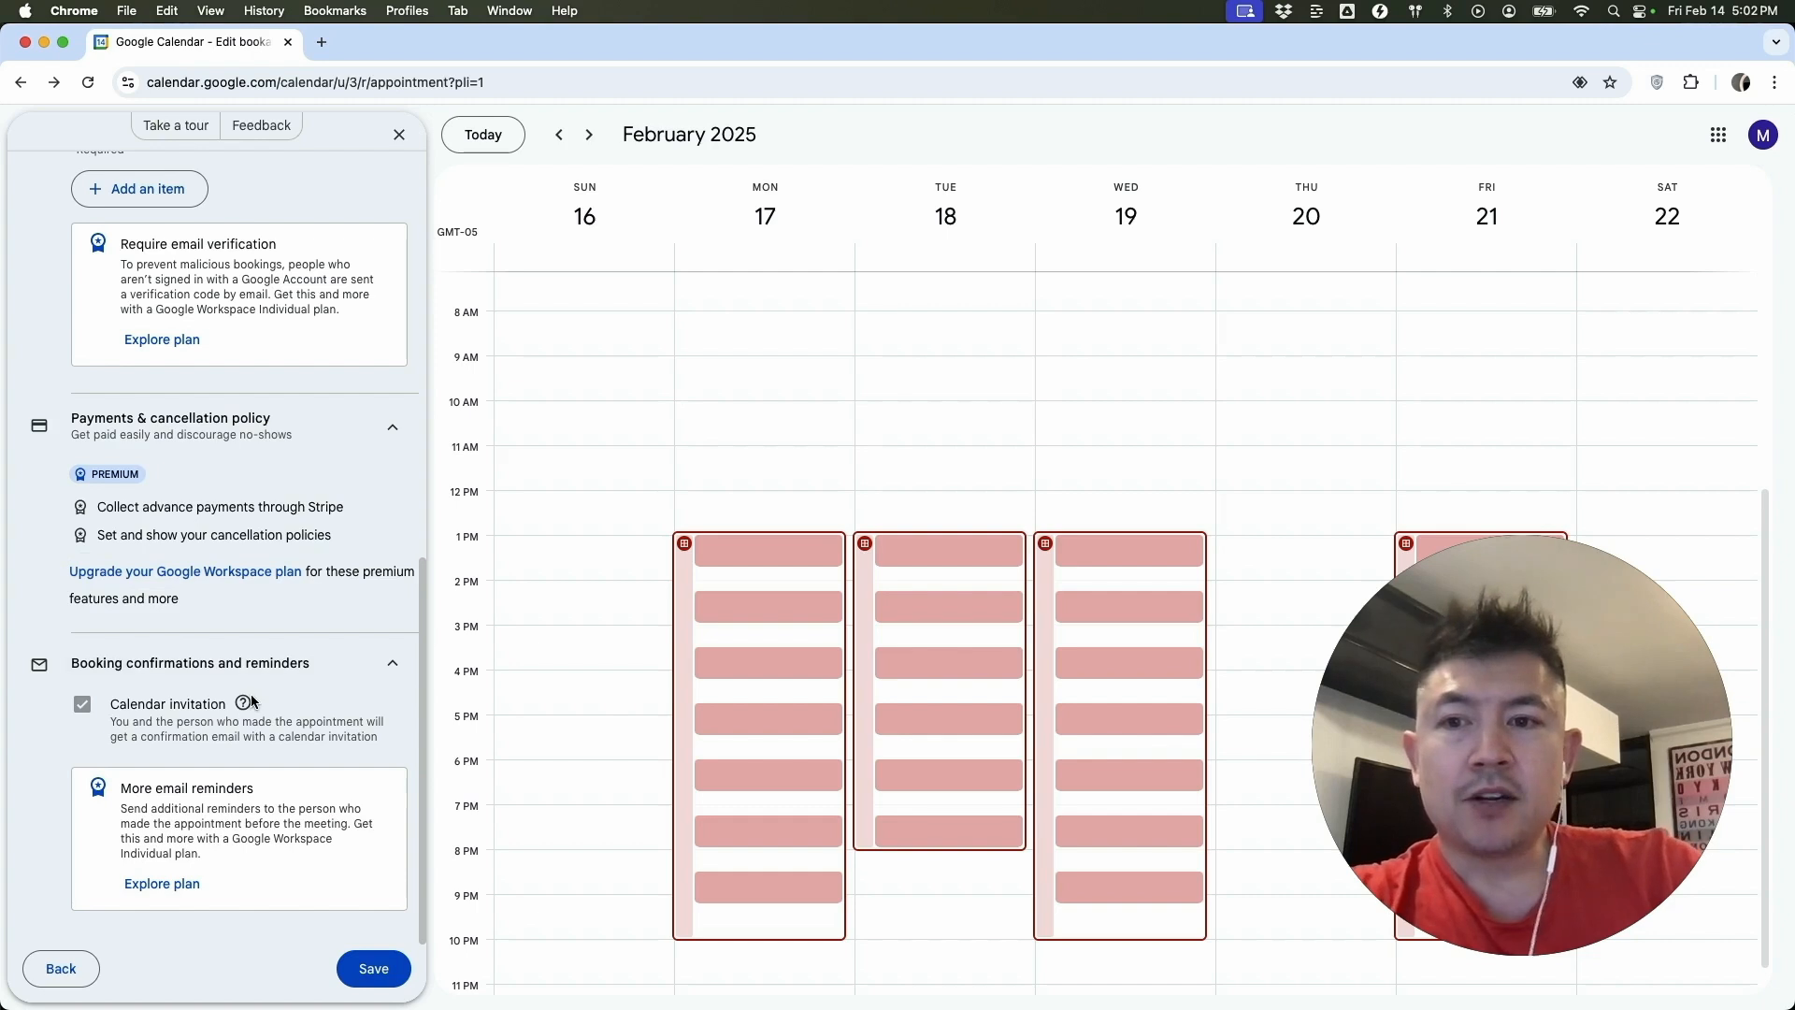
mouse_move(251, 701)
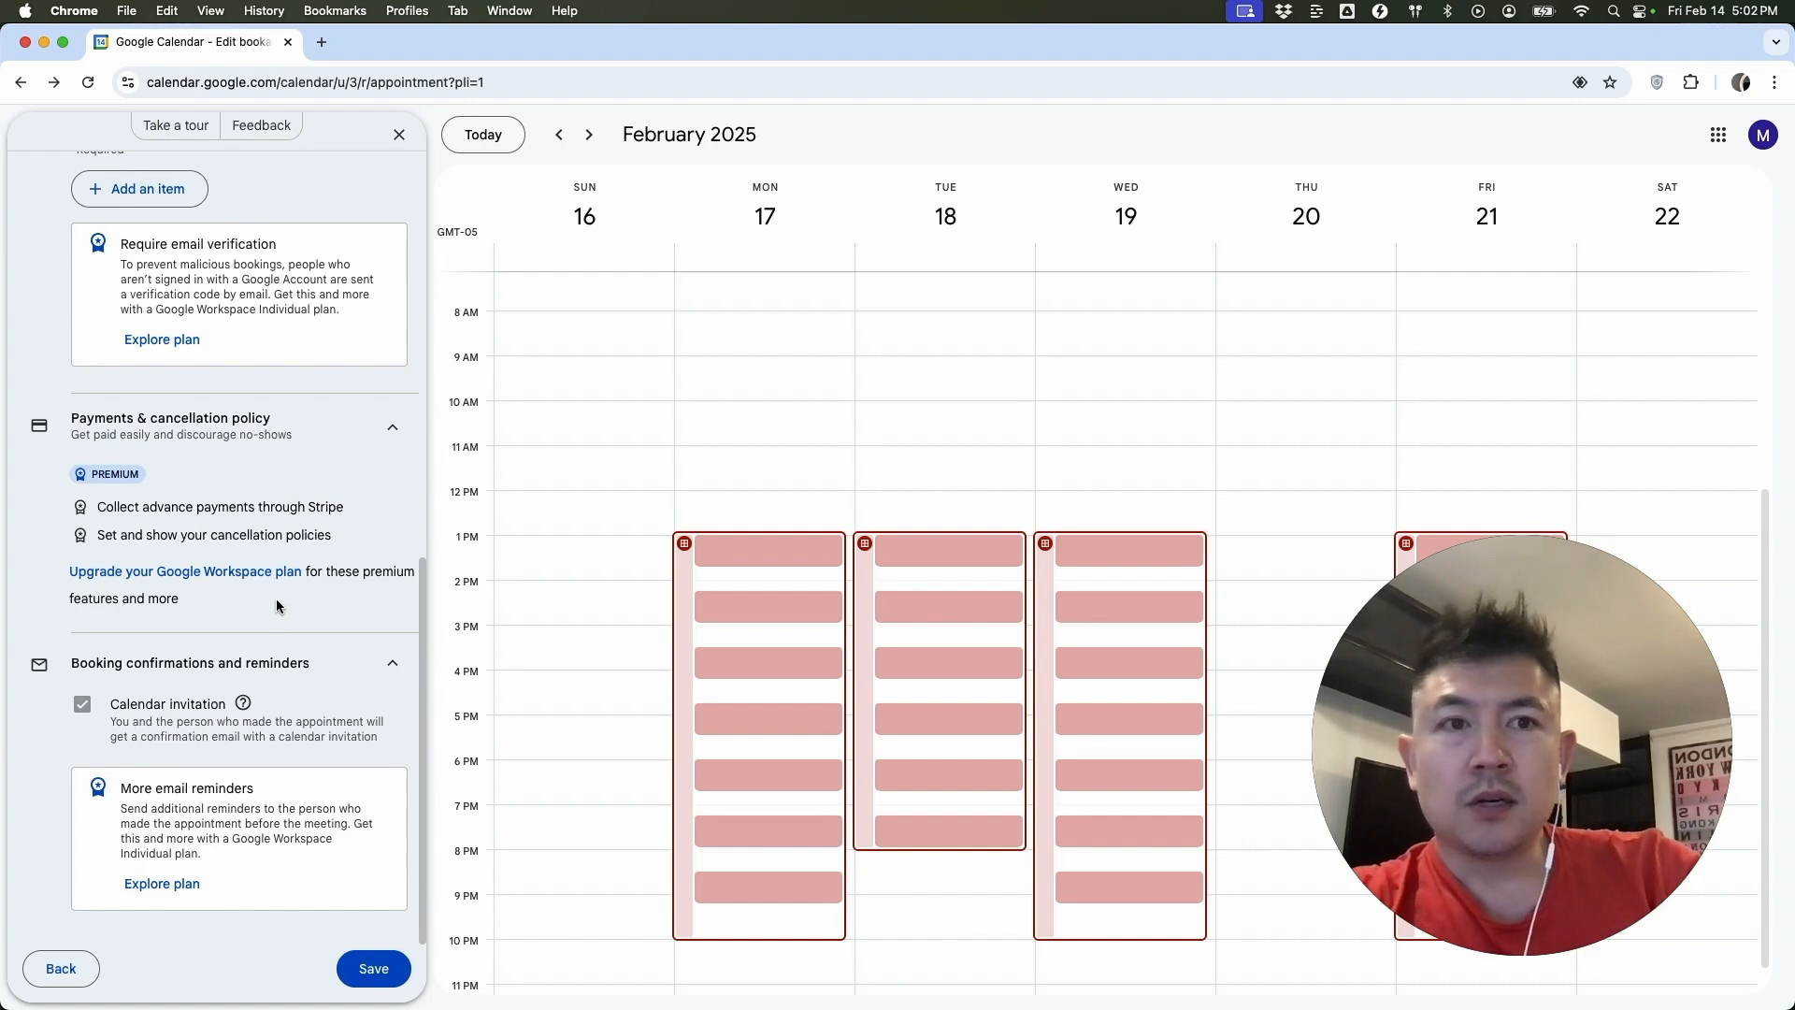
left_click(373, 969)
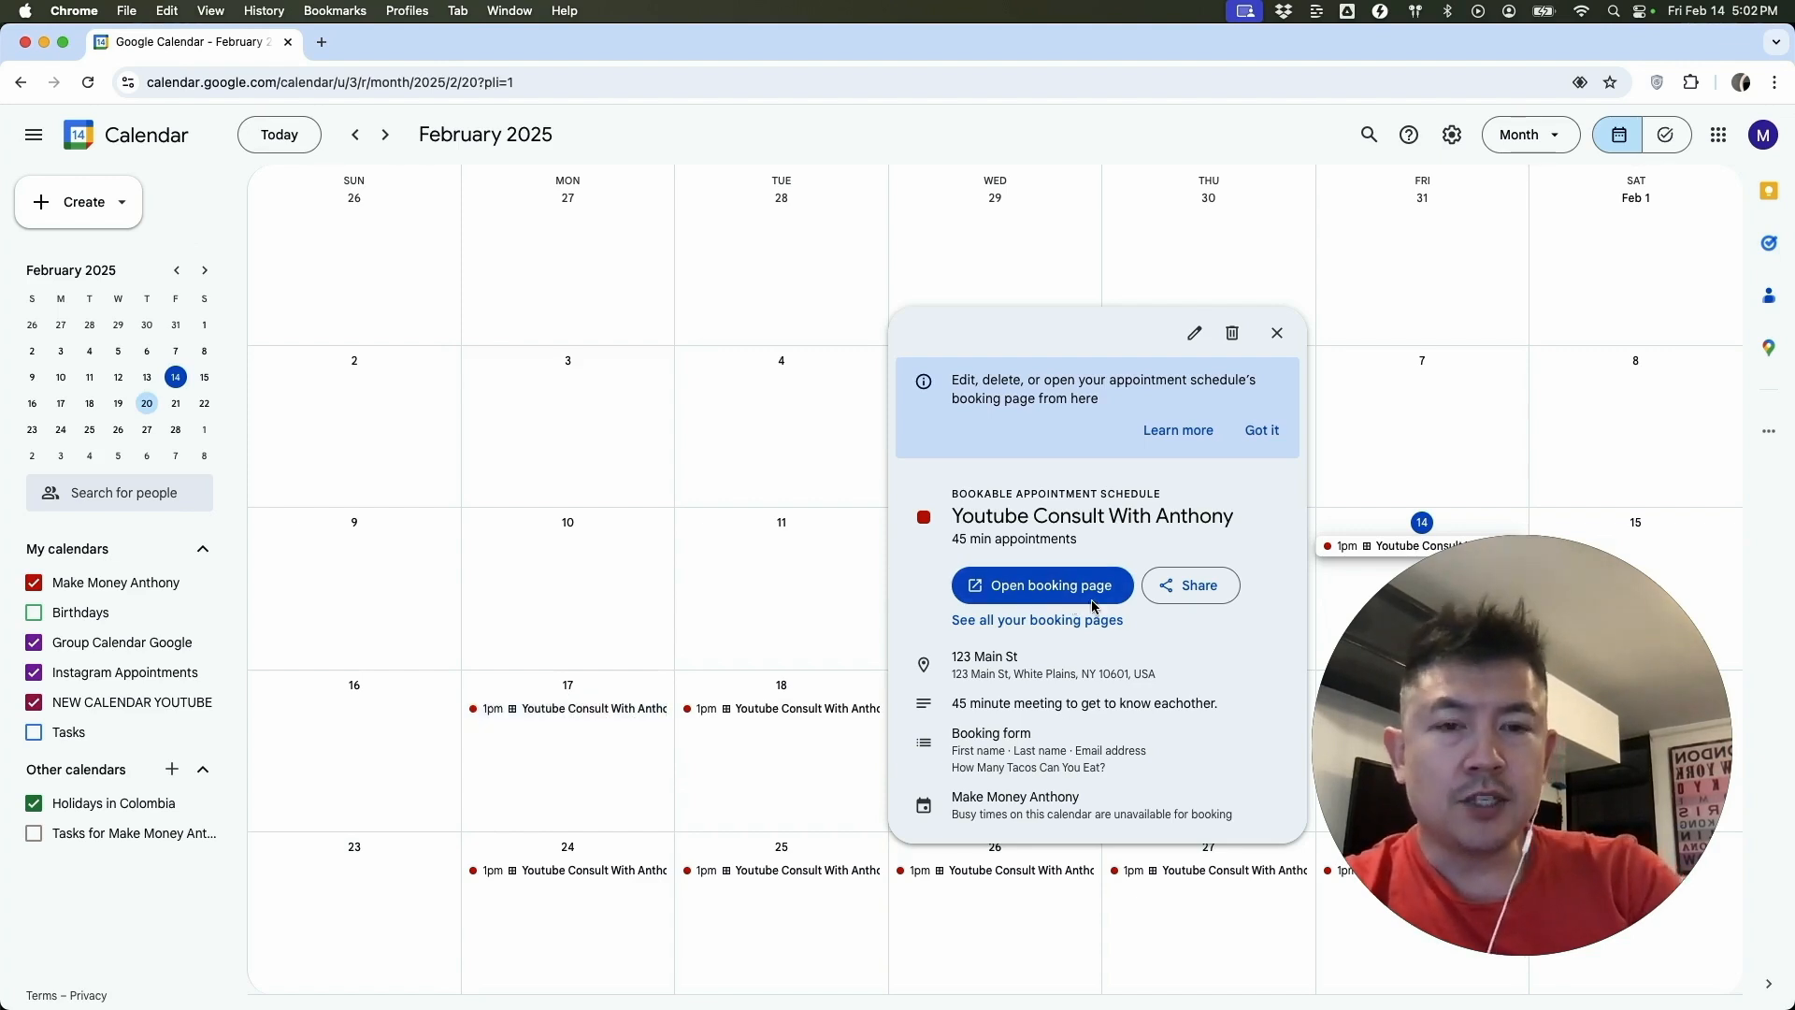
Step: Open the sharing options for the saved appointment schedule and copy its booking page link
left_click(1201, 586)
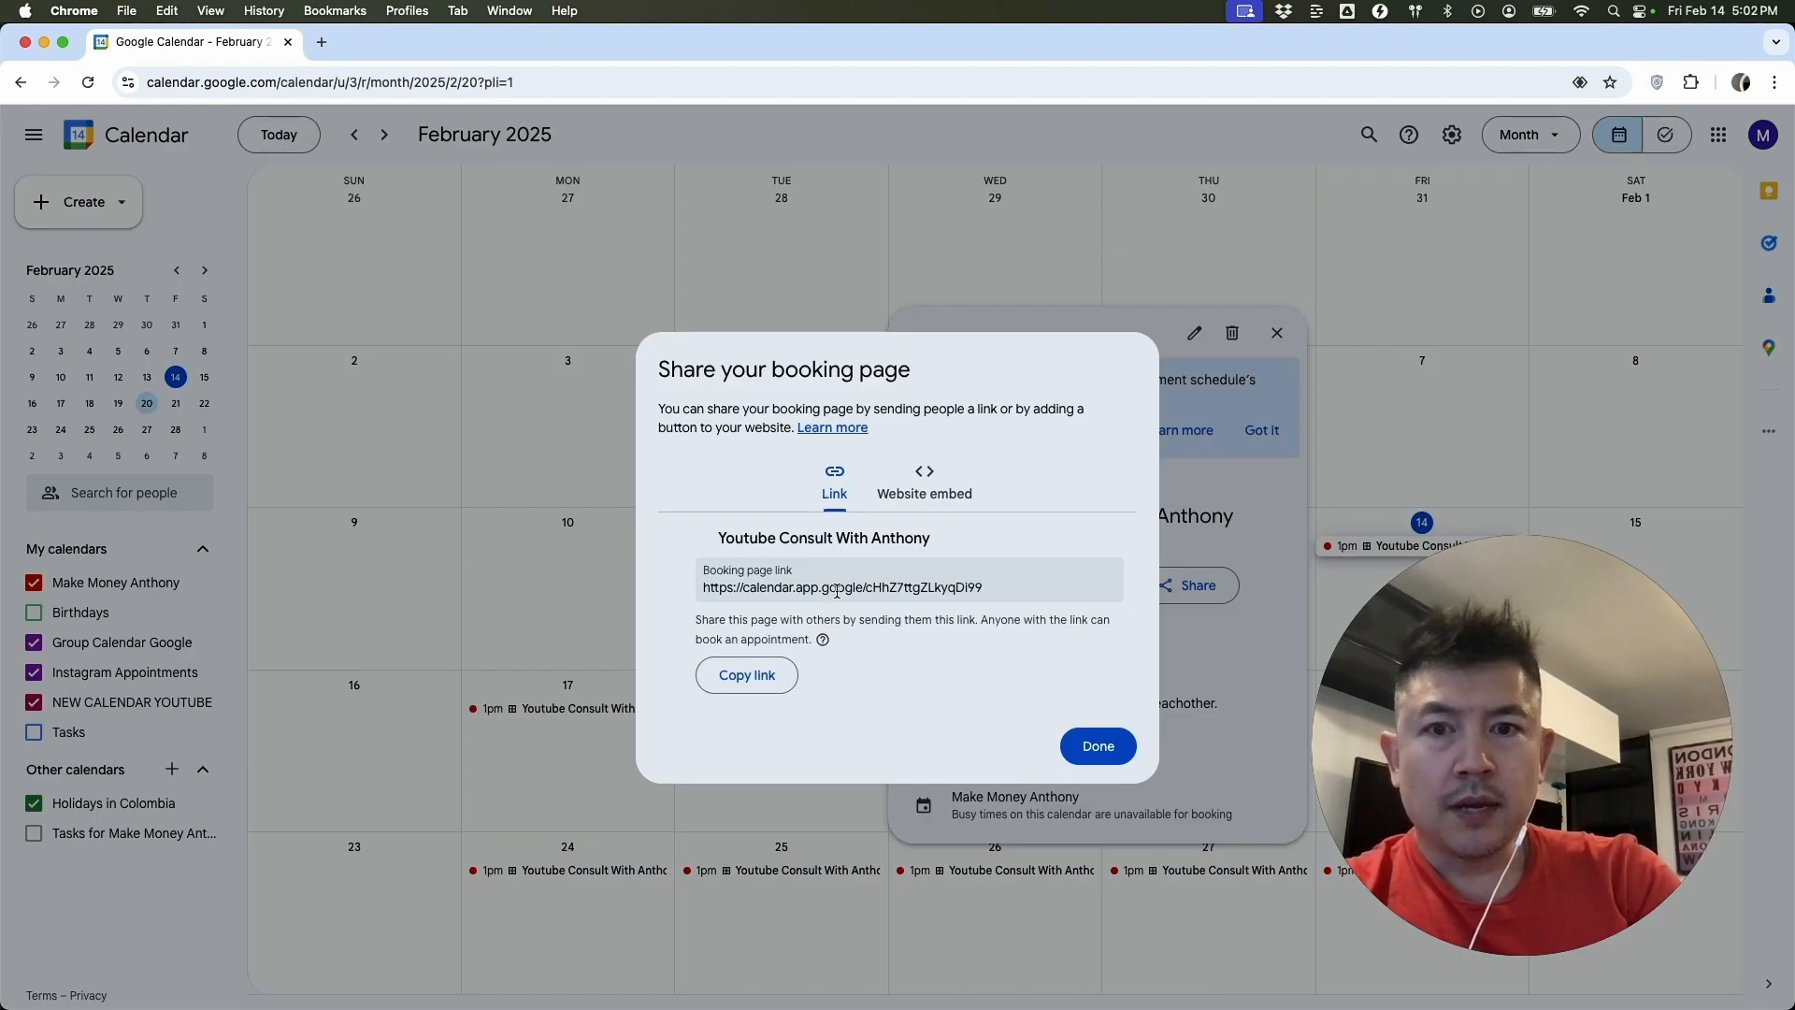
left_click(841, 589)
left_click(746, 675)
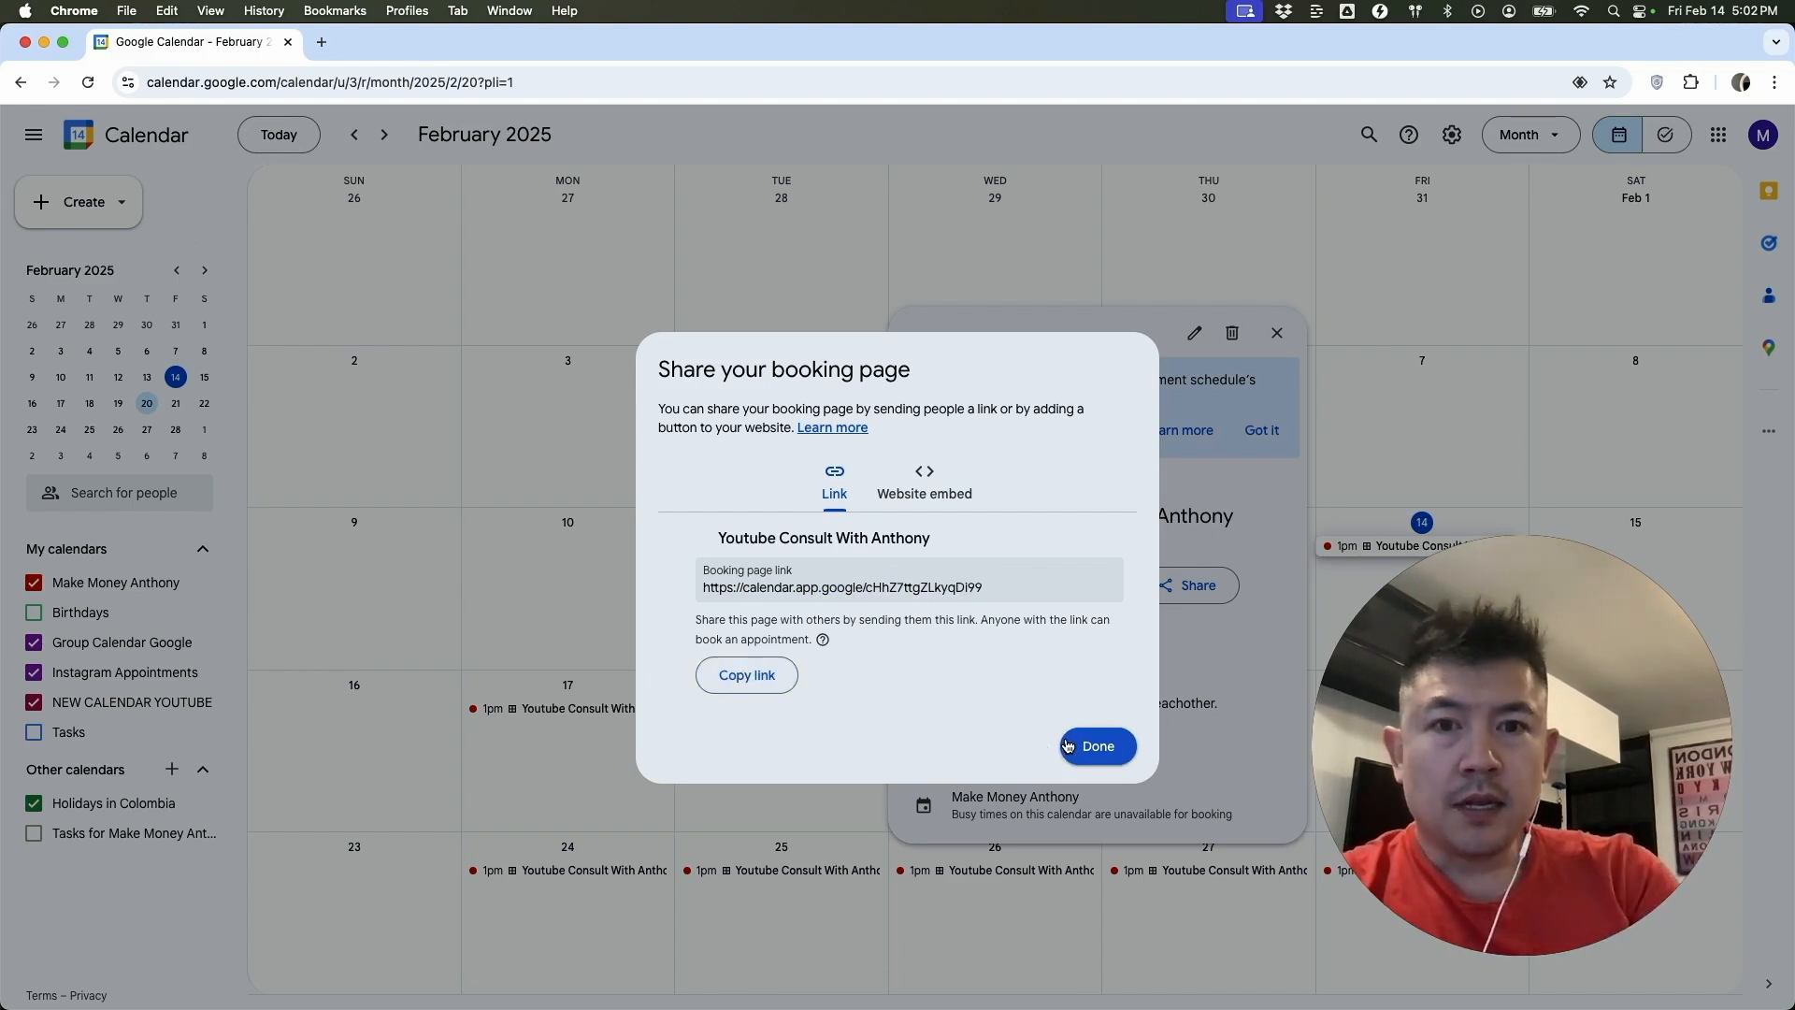
Step: Examine the website embed codes for the inline booking page and the popup button, and close the sharing options
left_click(935, 493)
left_click(1092, 667)
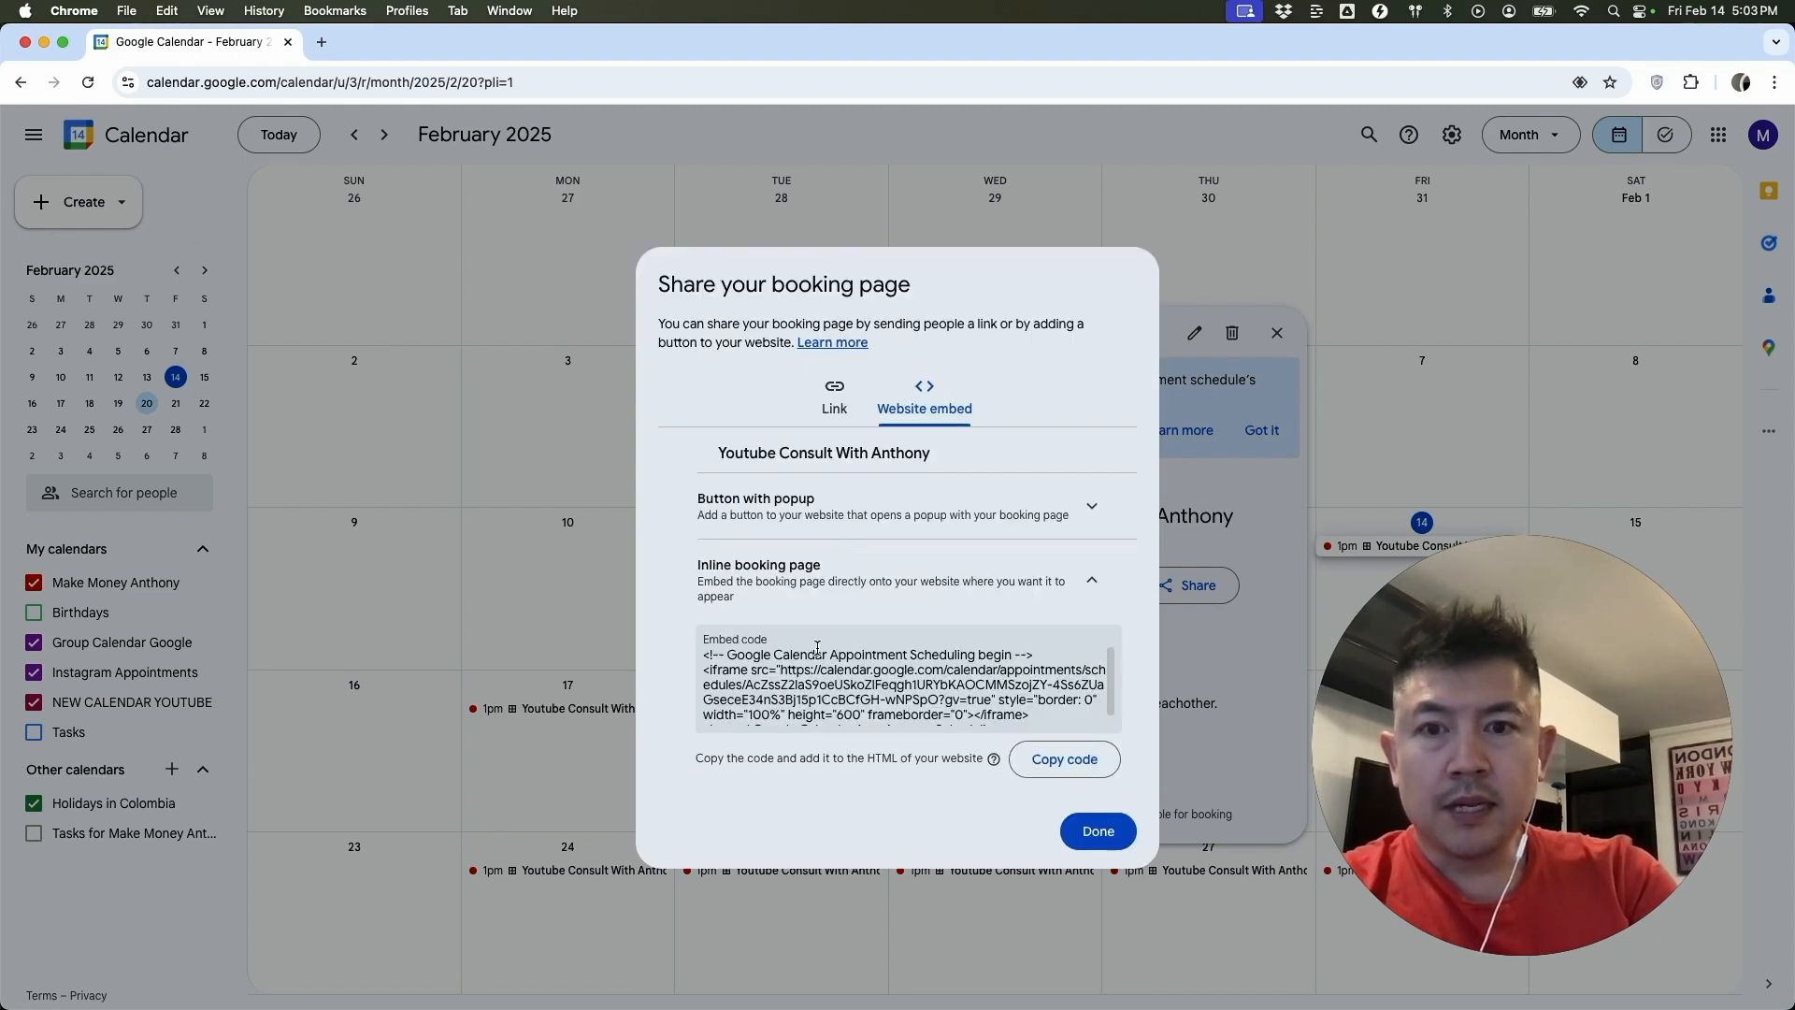
left_click(1101, 517)
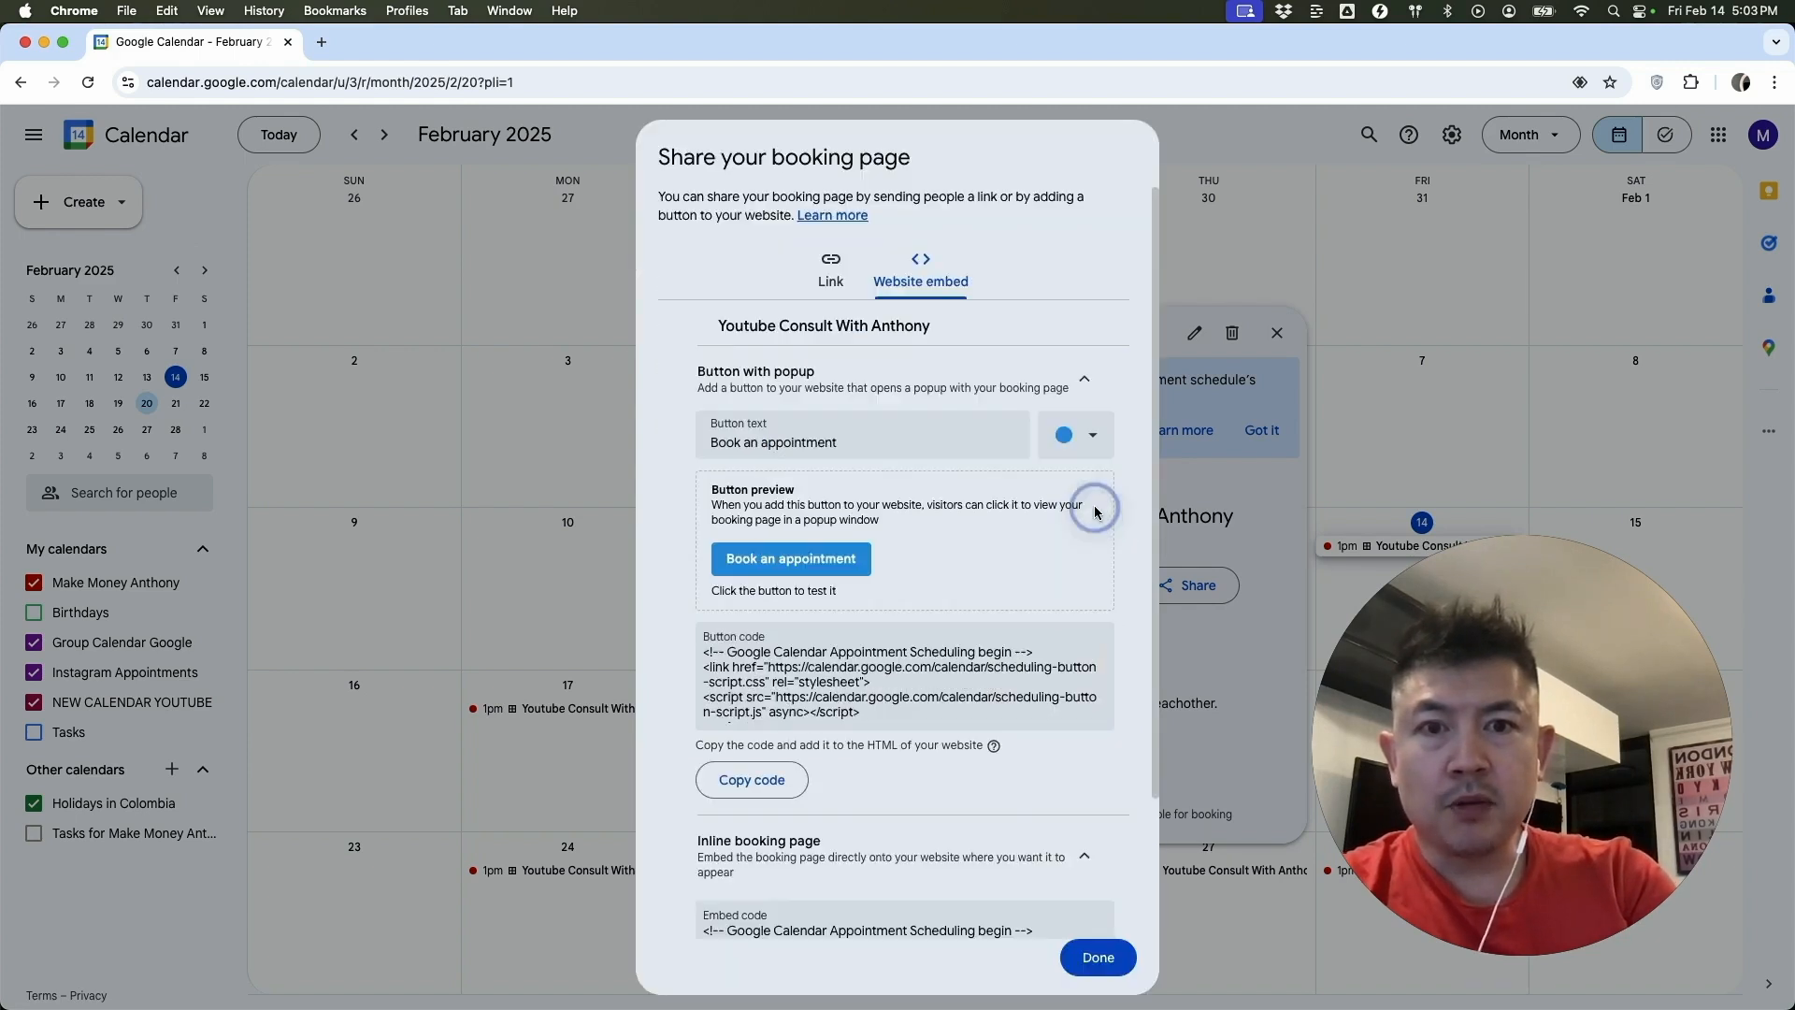
scroll(941, 694, "down", 2)
scroll(941, 693, "down", 5)
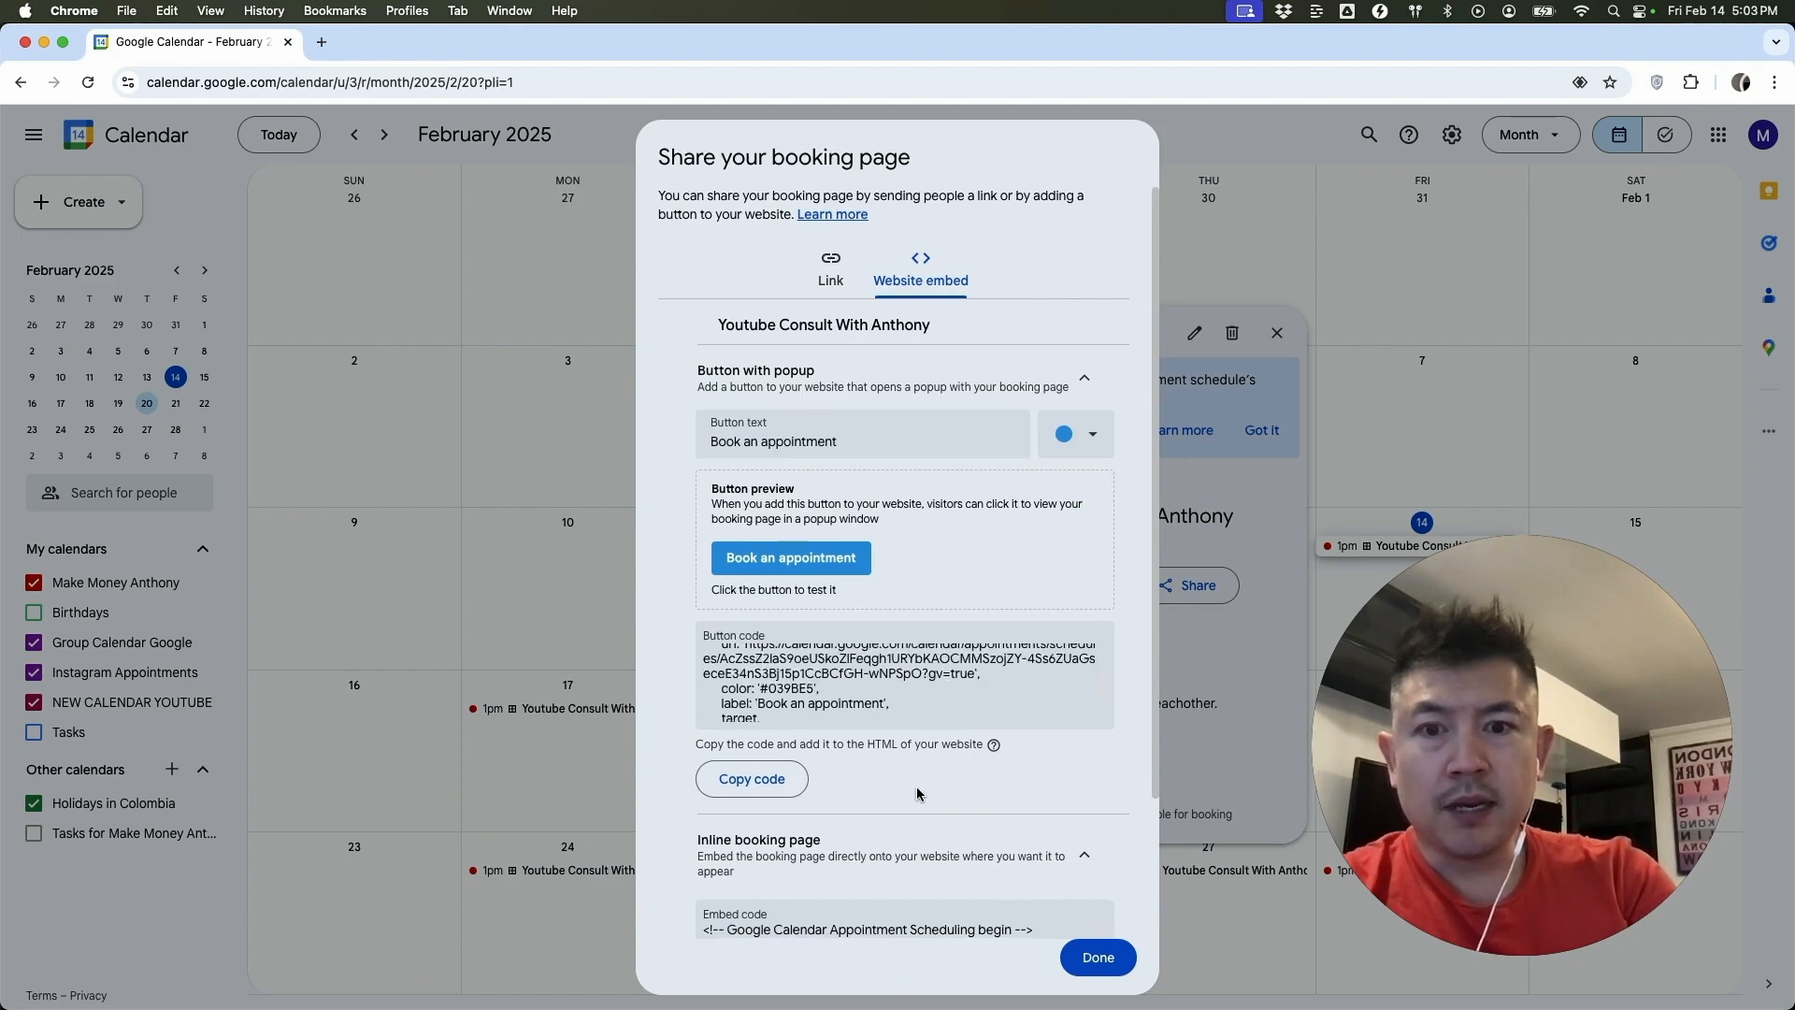
left_click(1093, 954)
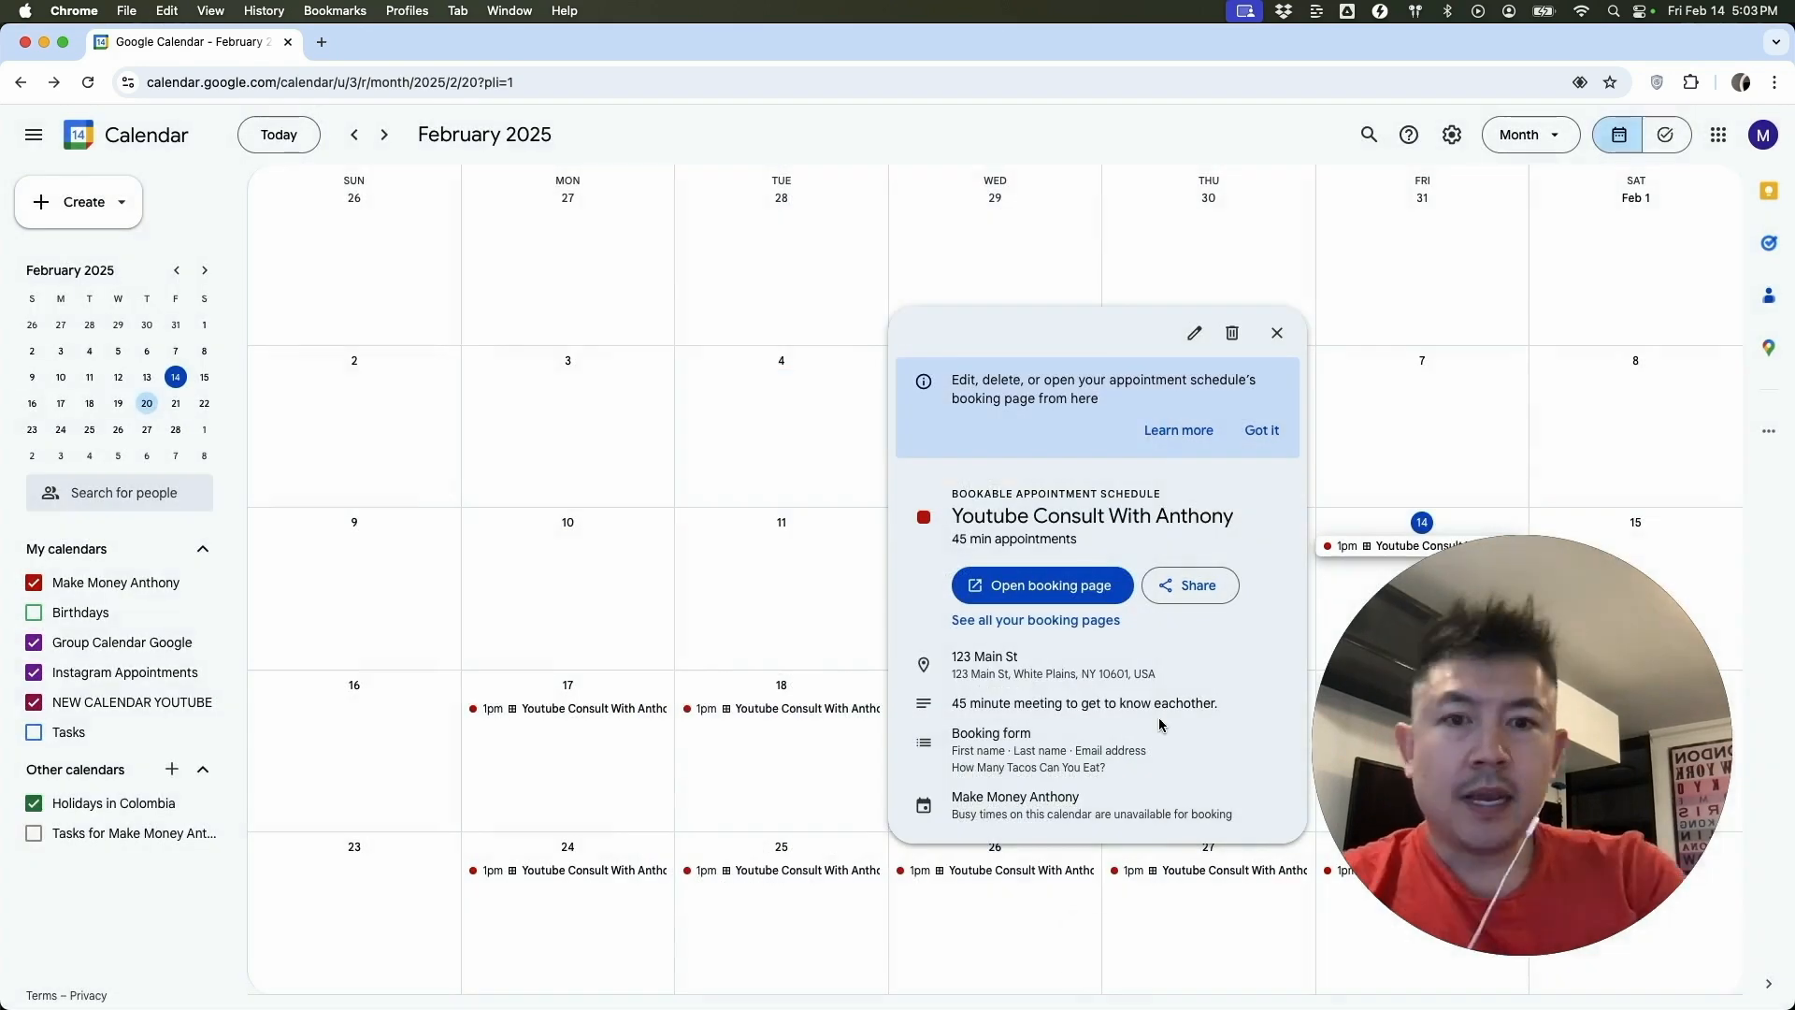
Step: Open the public booking page of the YouTube consultation schedule
left_click(1082, 589)
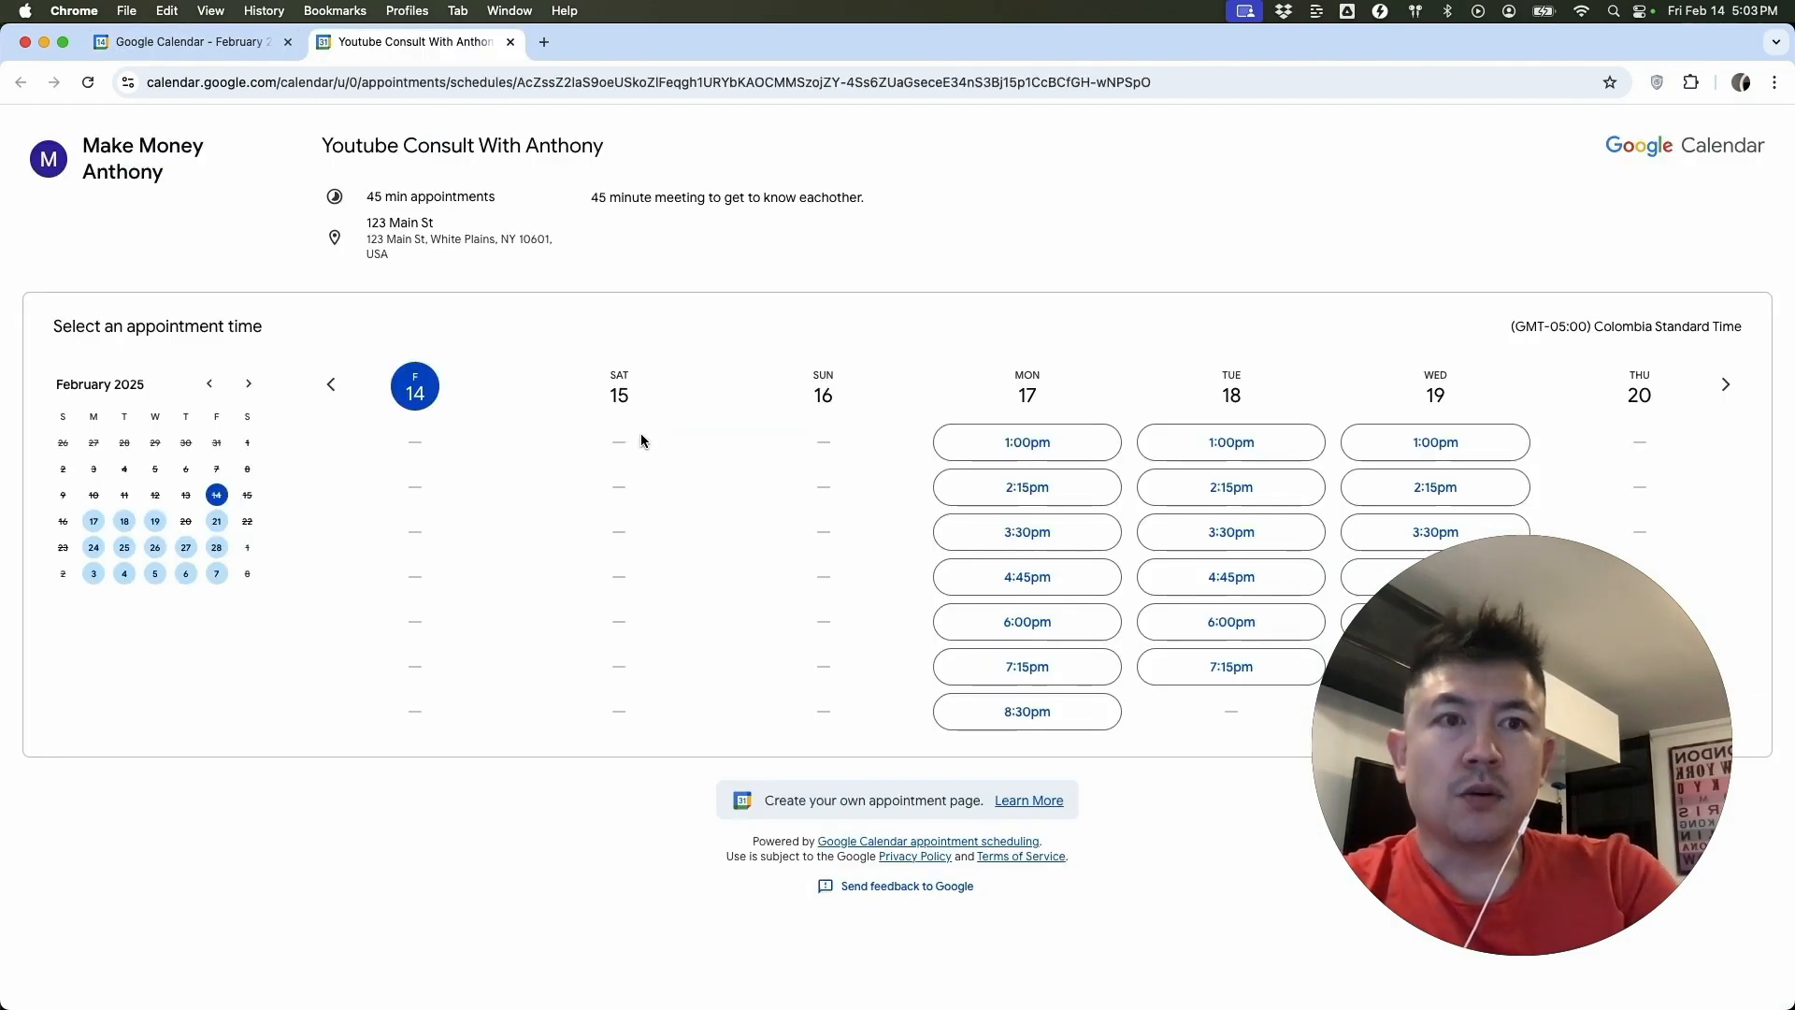